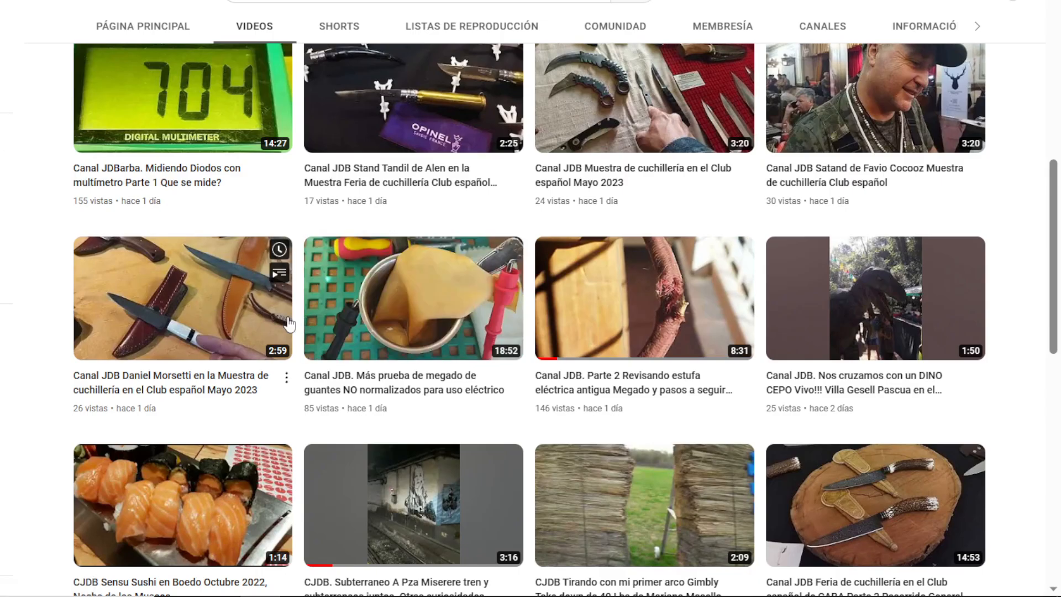
pyautogui.scroll(-3, 288, 323)
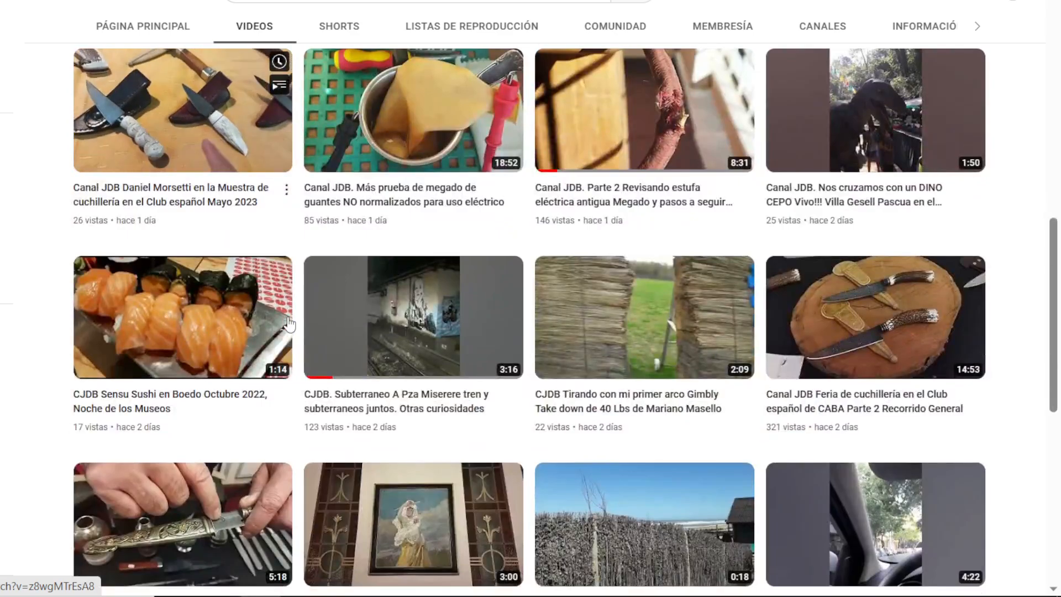
pyautogui.scroll(-5, 289, 323)
pyautogui.scroll(-3, 289, 323)
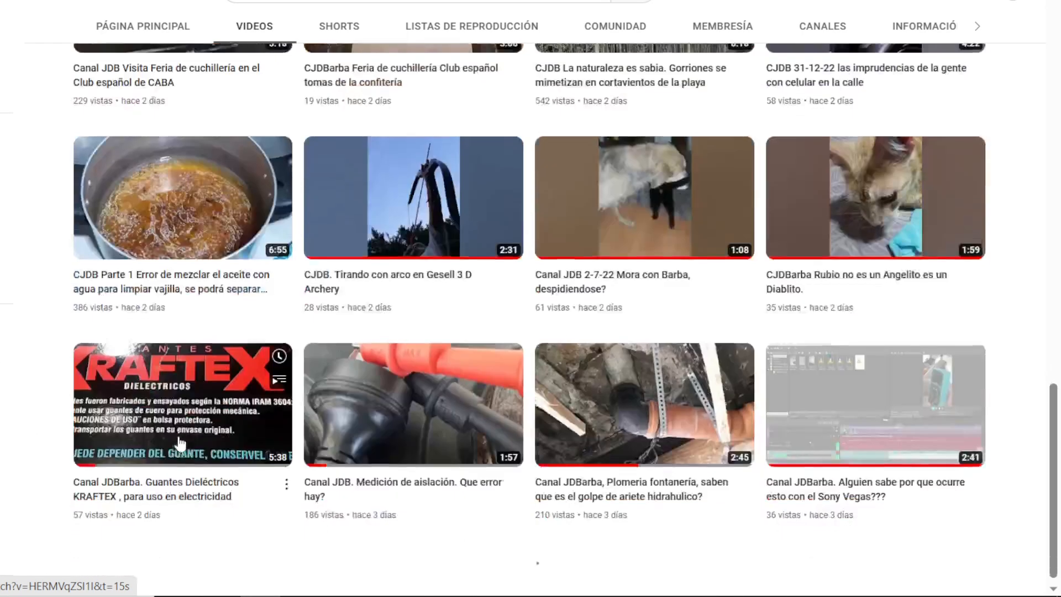
pyautogui.scroll(12, 227, 438)
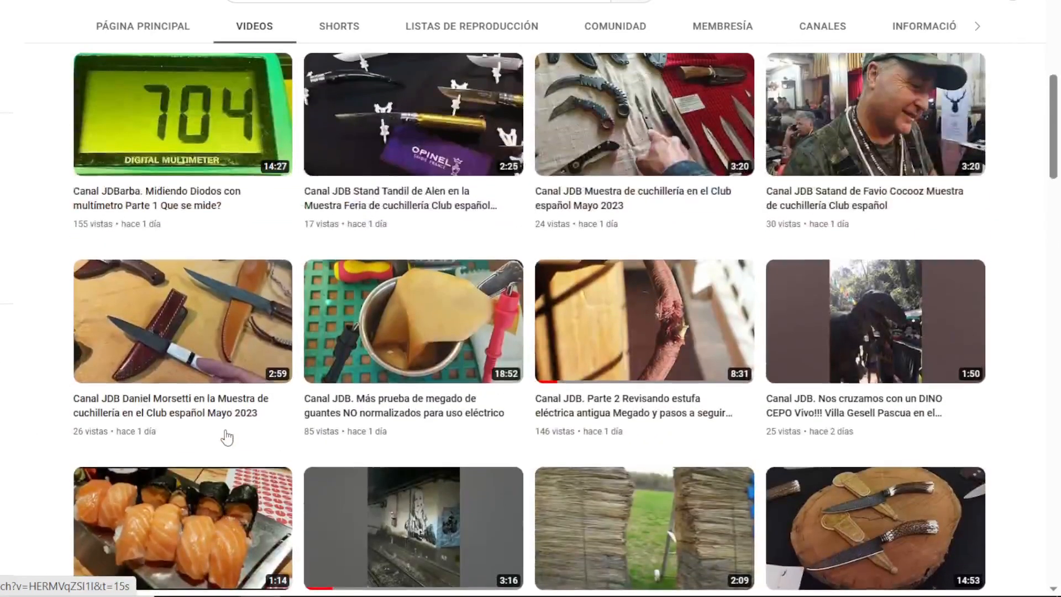
pyautogui.scroll(10, 227, 438)
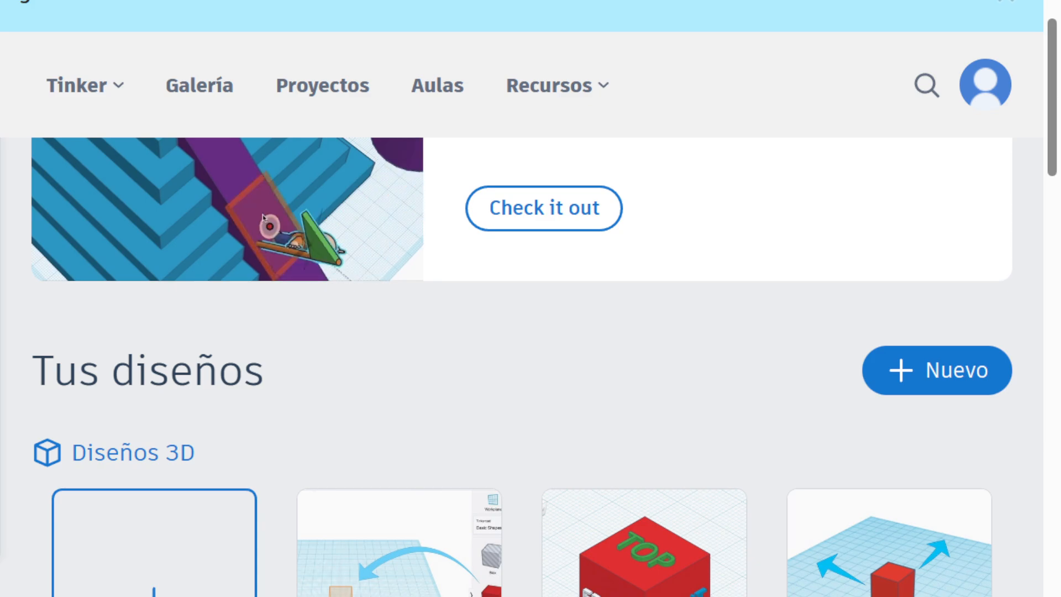
# Create a new circuit design and name it "Cirmcuito serie de estufa y cuarzo 1000 Watts y 500 Watts".
pyautogui.click(937, 370)
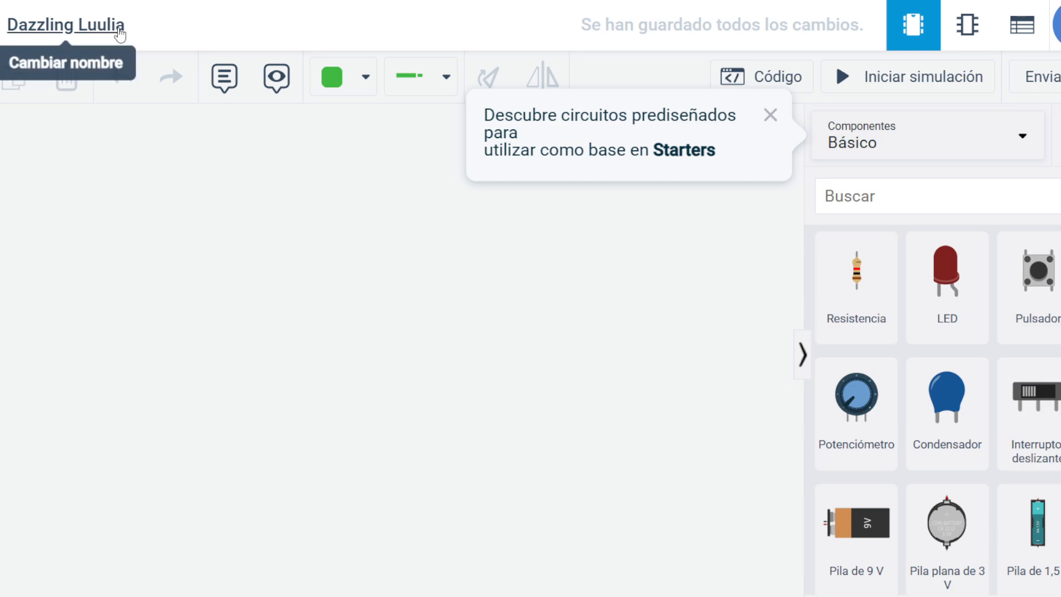
pyautogui.click(120, 34)
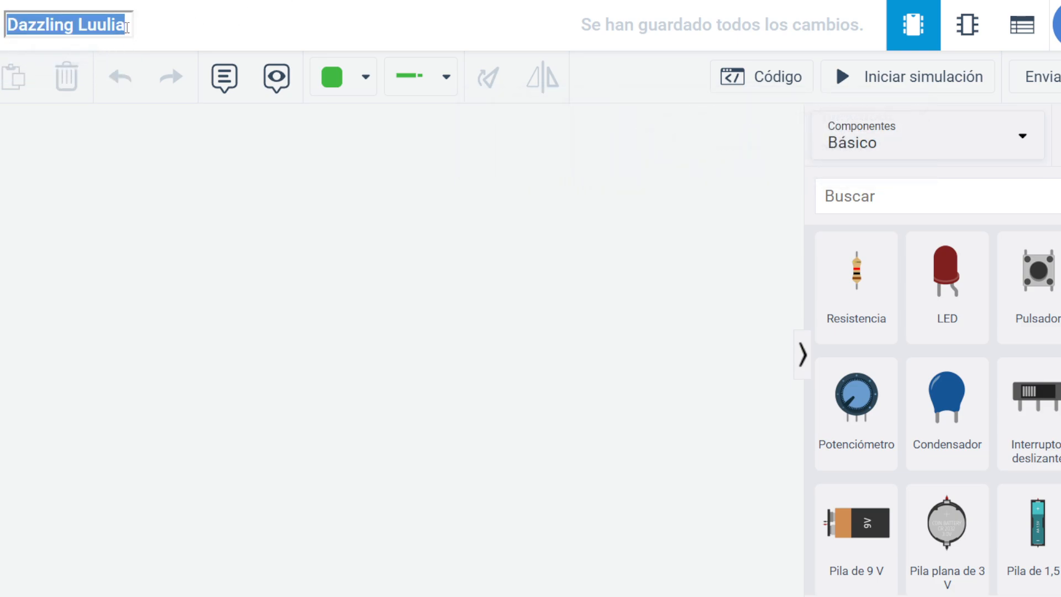
pyautogui.press('BackSpace')
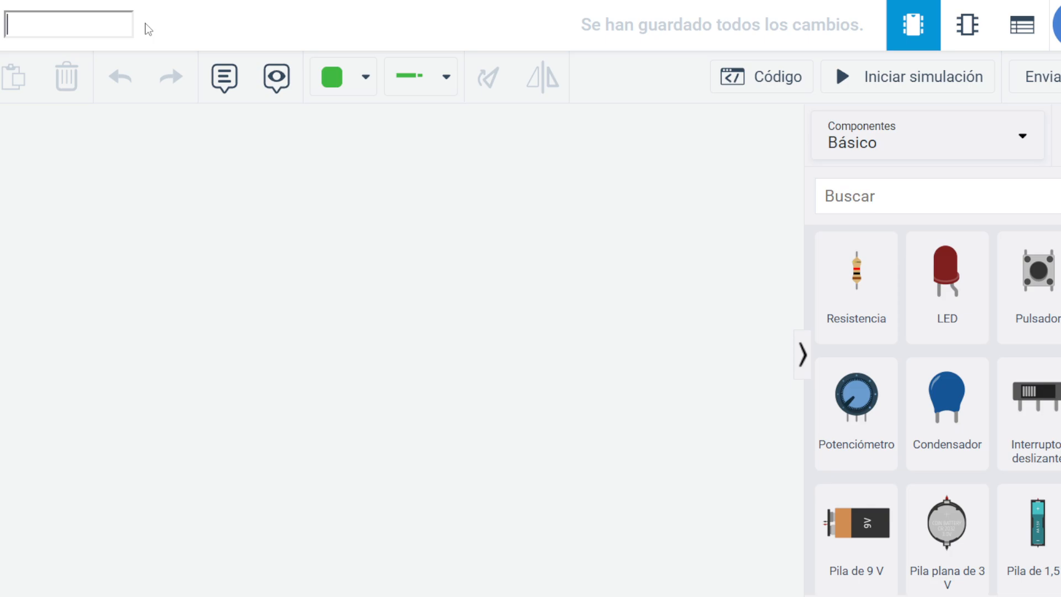
pyautogui.write('Cirm')
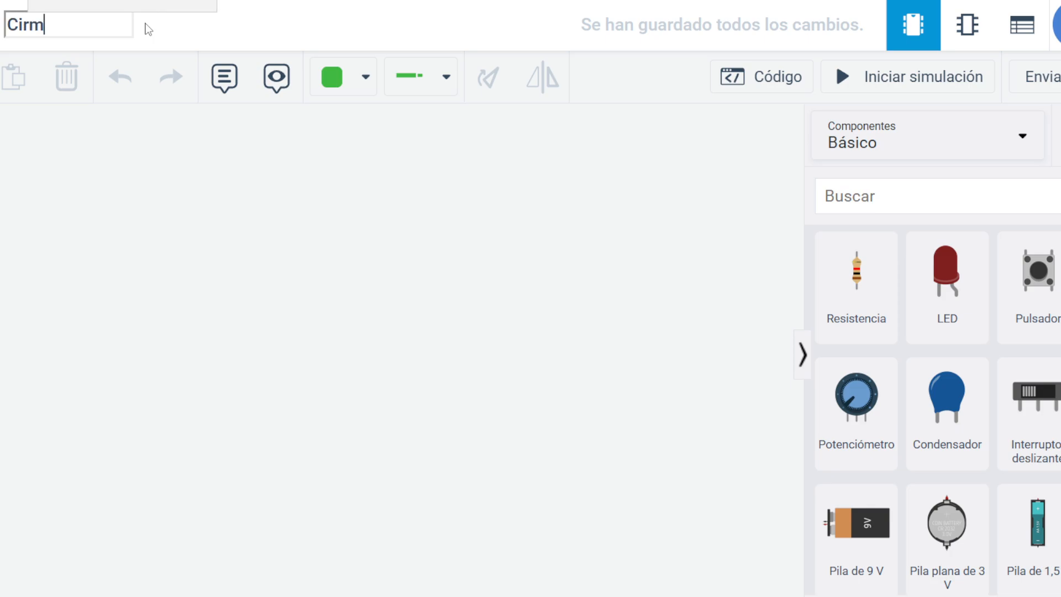
pyautogui.write('cuito ser')
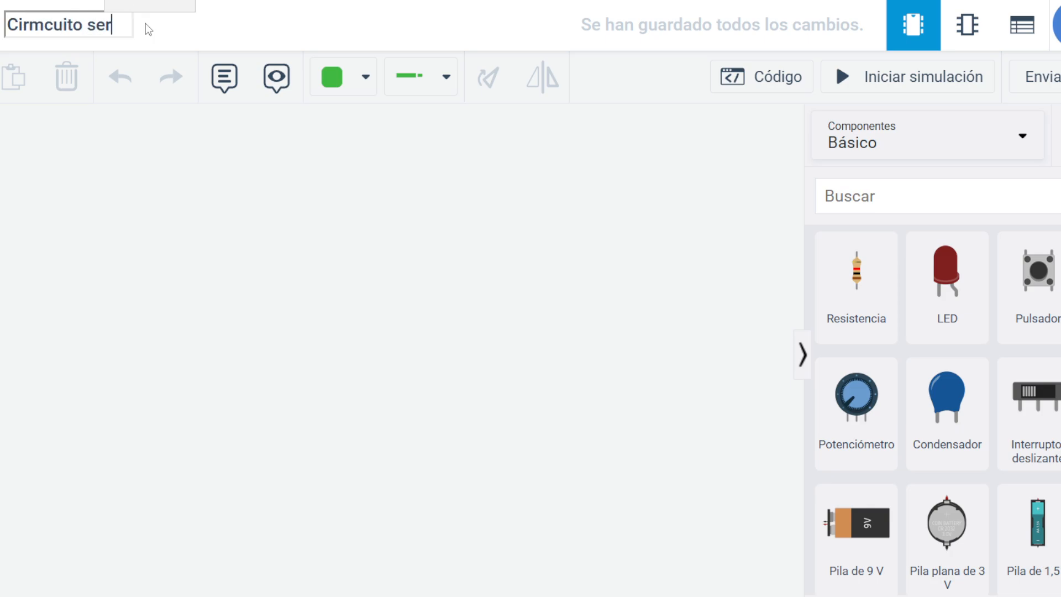
pyautogui.write('ie de es')
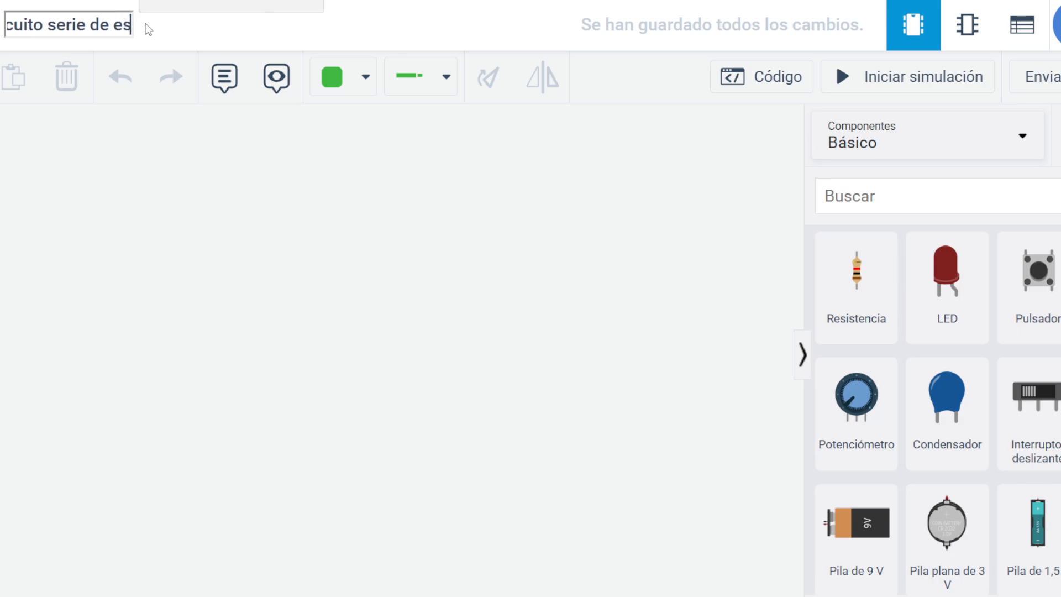
pyautogui.write('tufa')
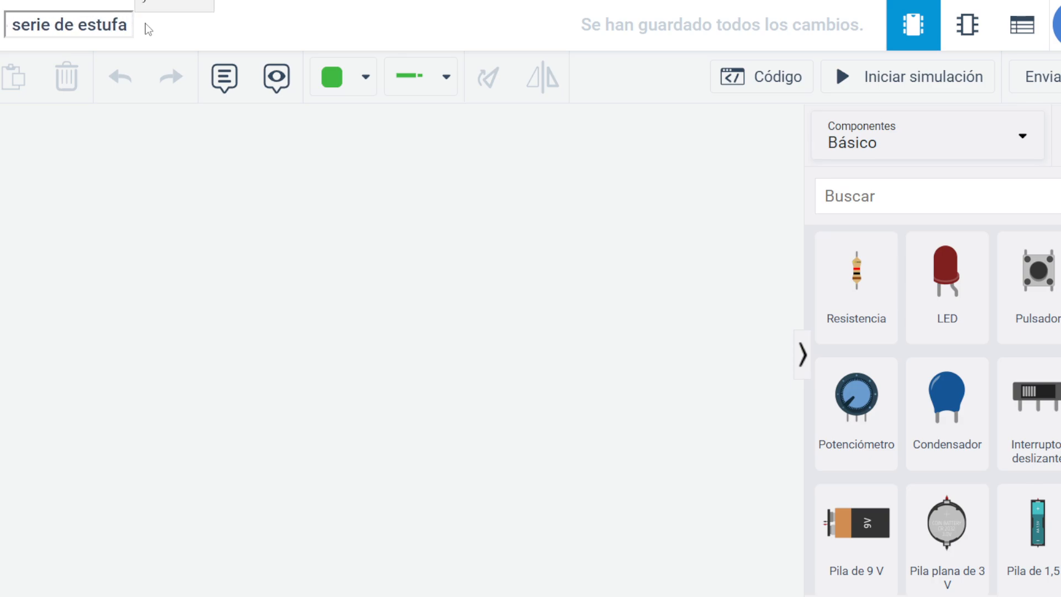
pyautogui.write(' y')
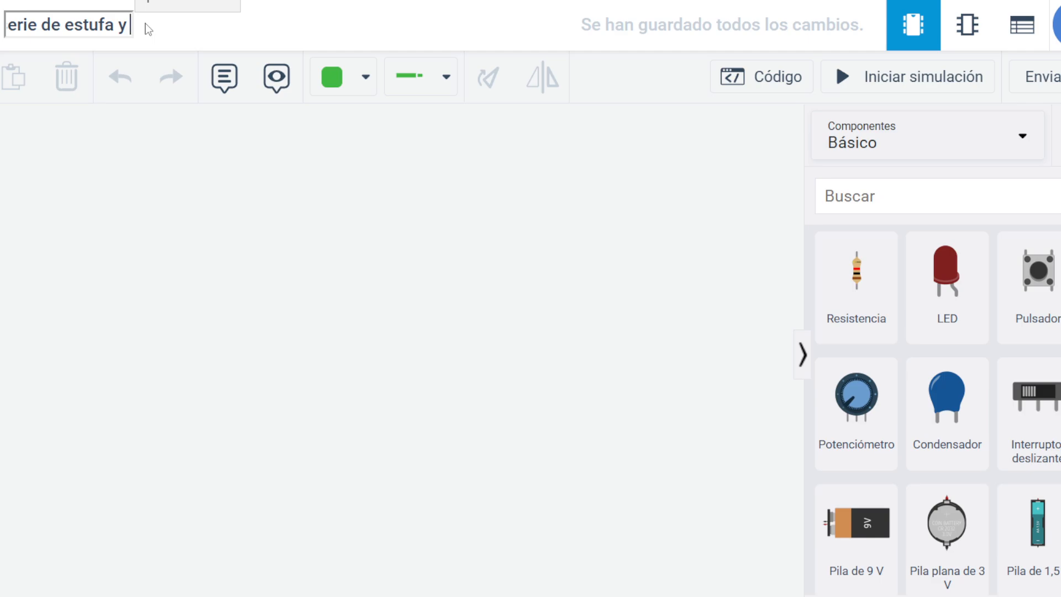
pyautogui.write(' cuar')
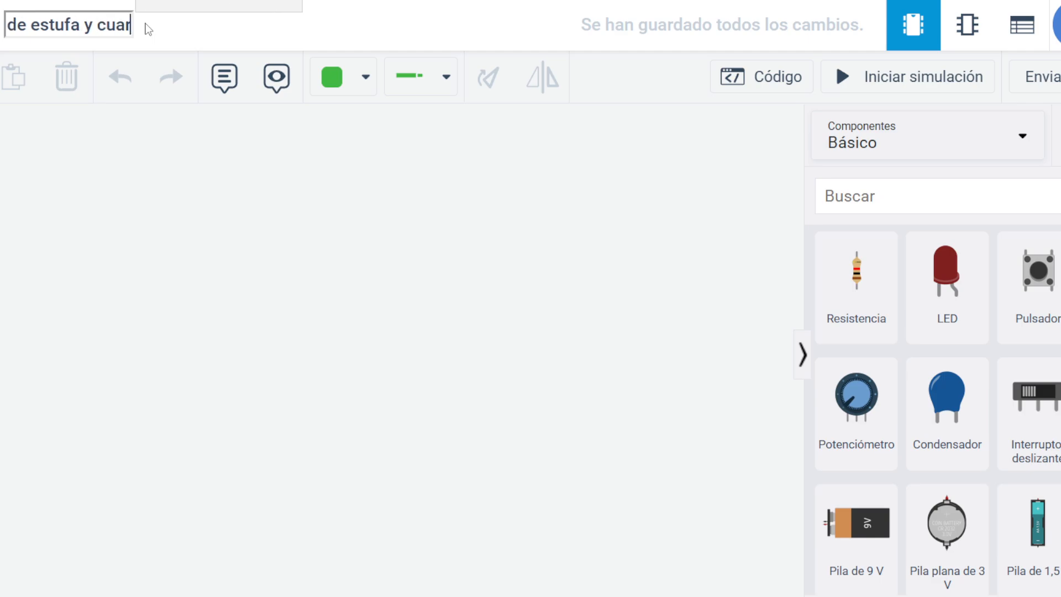
pyautogui.write('zo 1')
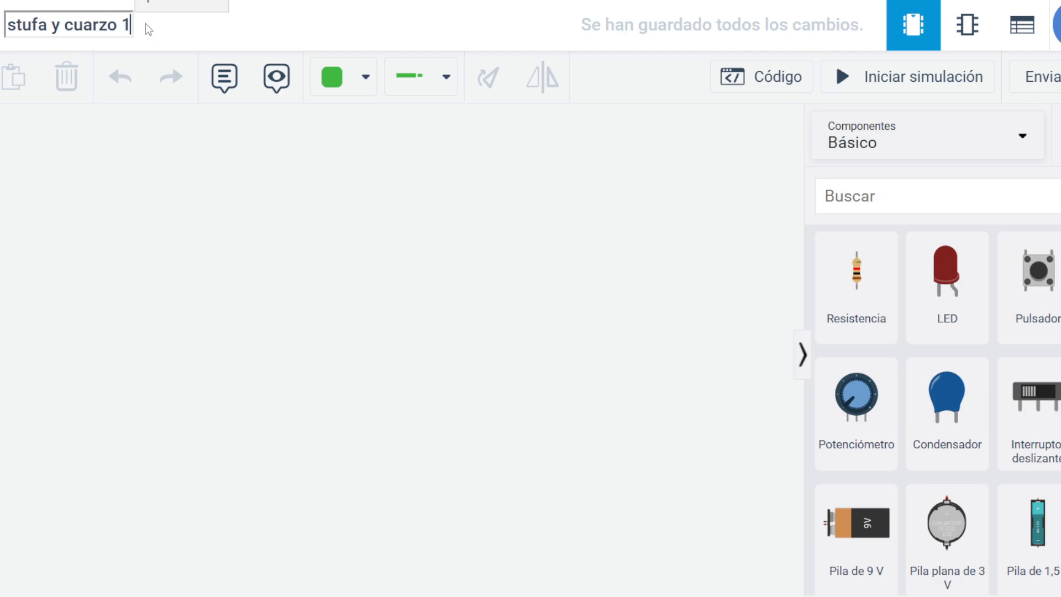
pyautogui.write('000 Wa')
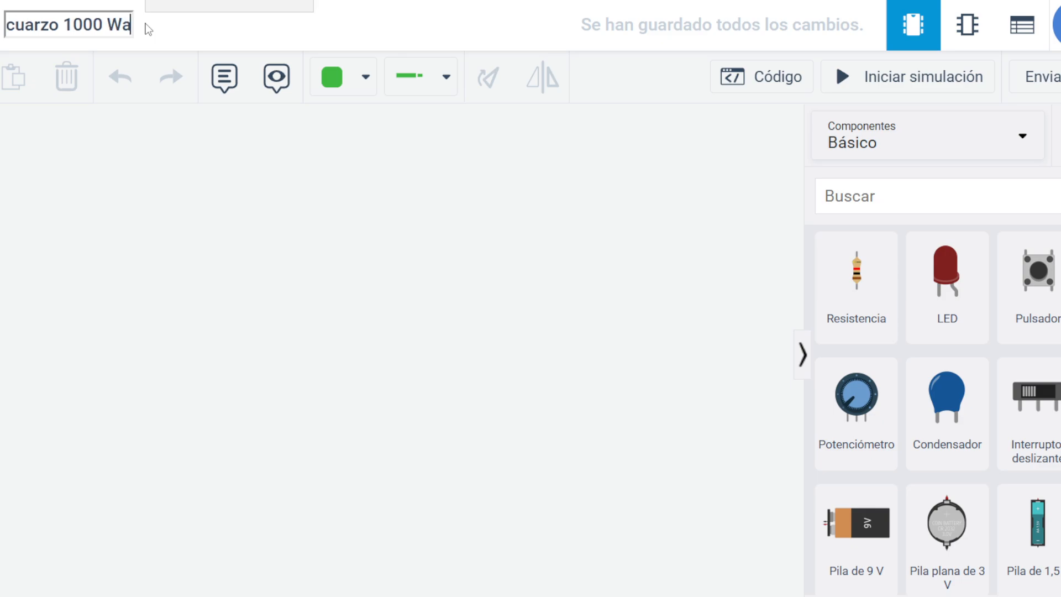
pyautogui.write('tt y')
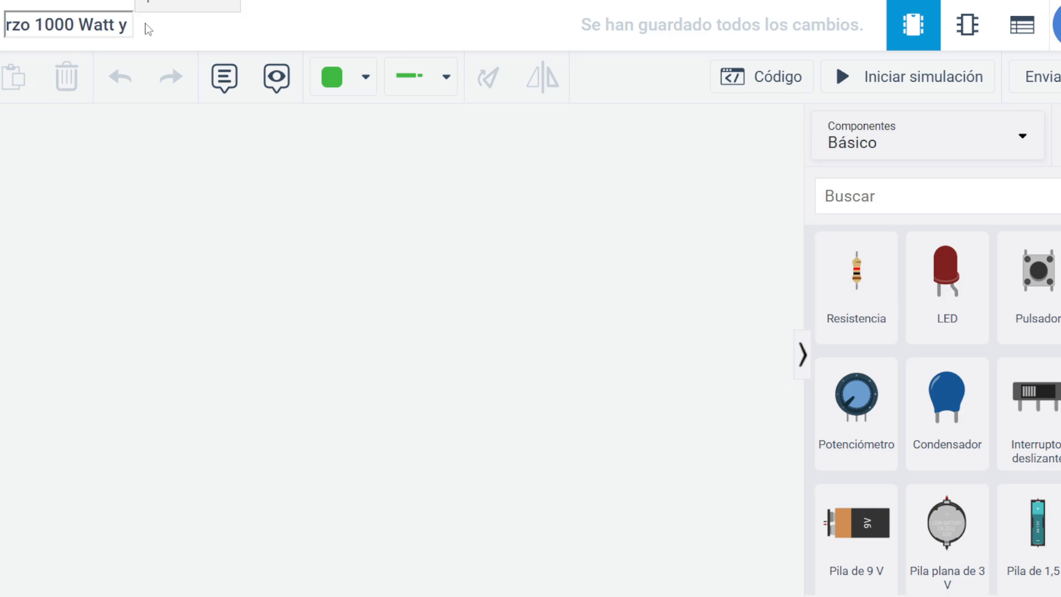
pyautogui.write(' 500 W')
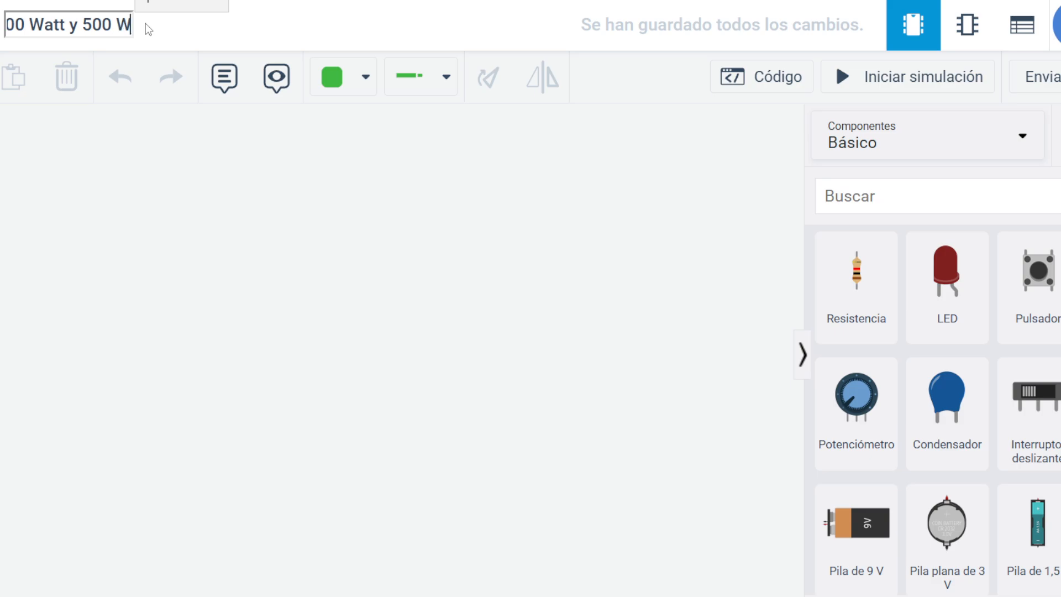
pyautogui.write('atts')
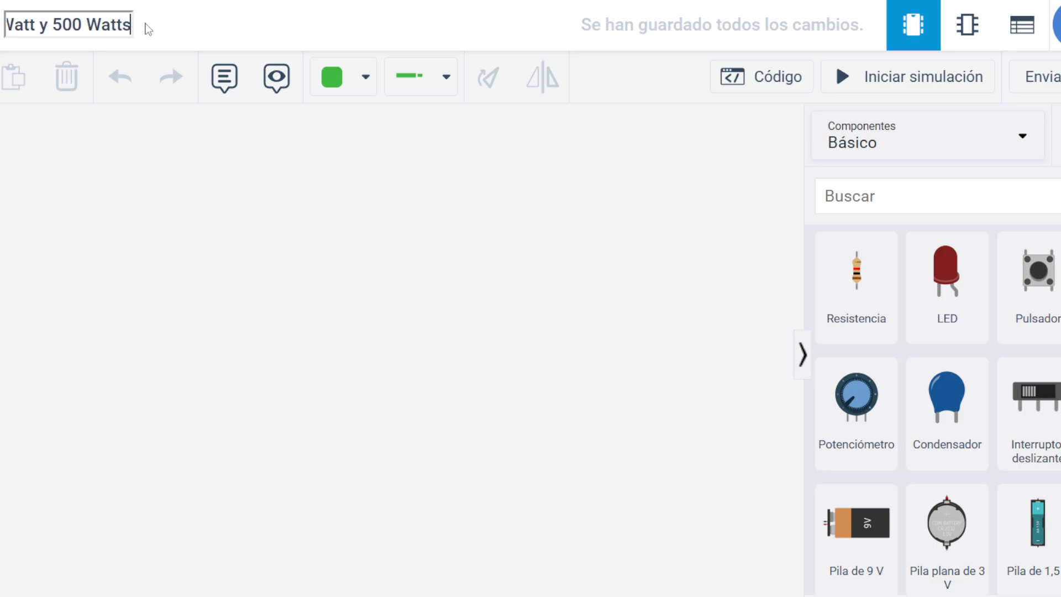
pyautogui.click(36, 25)
pyautogui.write('s')
pyautogui.click(136, 160)
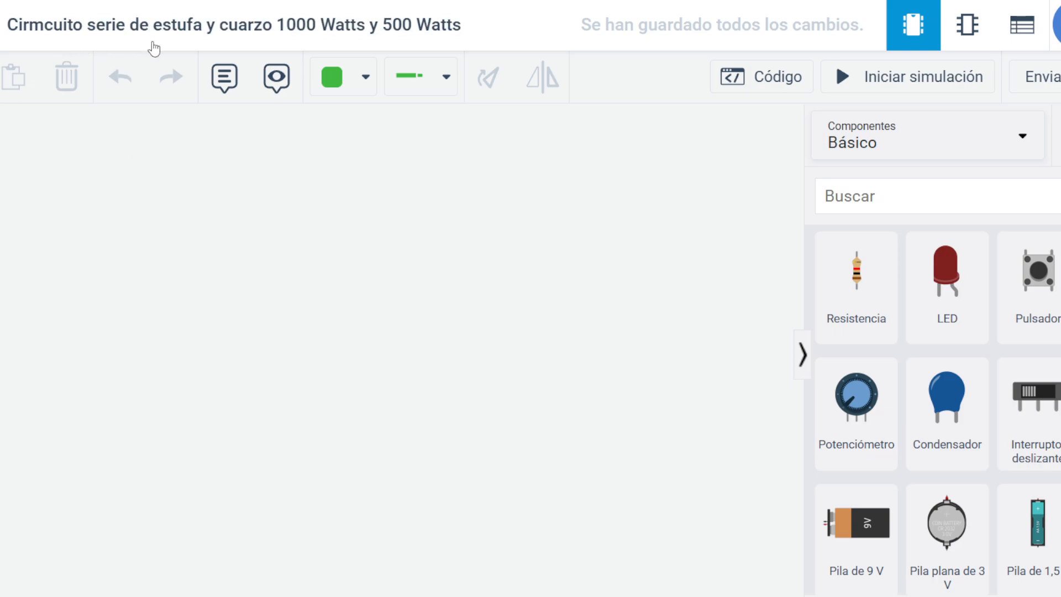
# Append "a 220 V" to the end of the design name.
pyautogui.click(405, 36)
pyautogui.press('End')
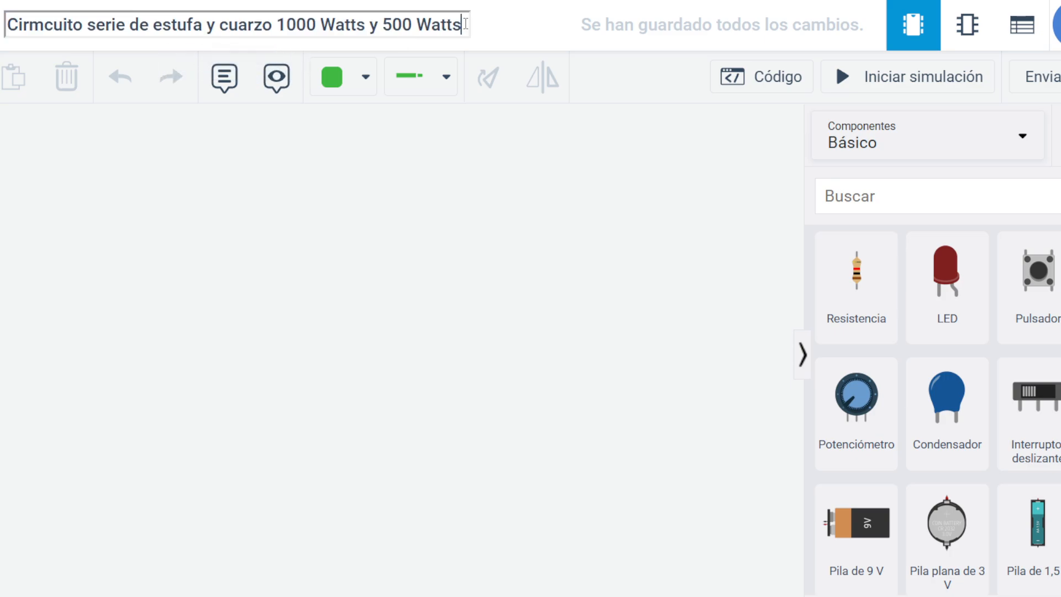
pyautogui.write('a 22')
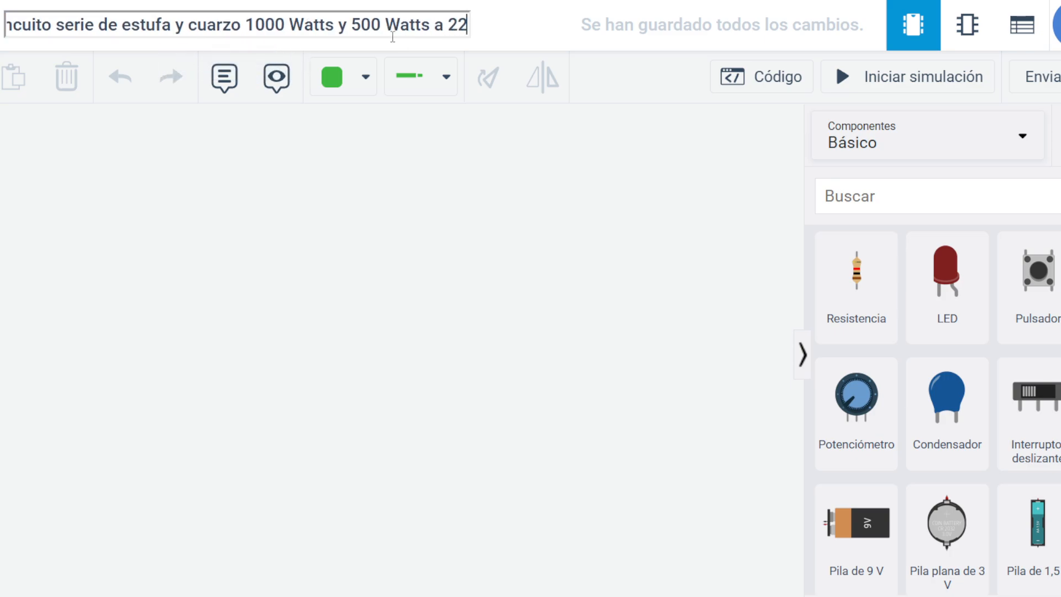
pyautogui.write('0 V')
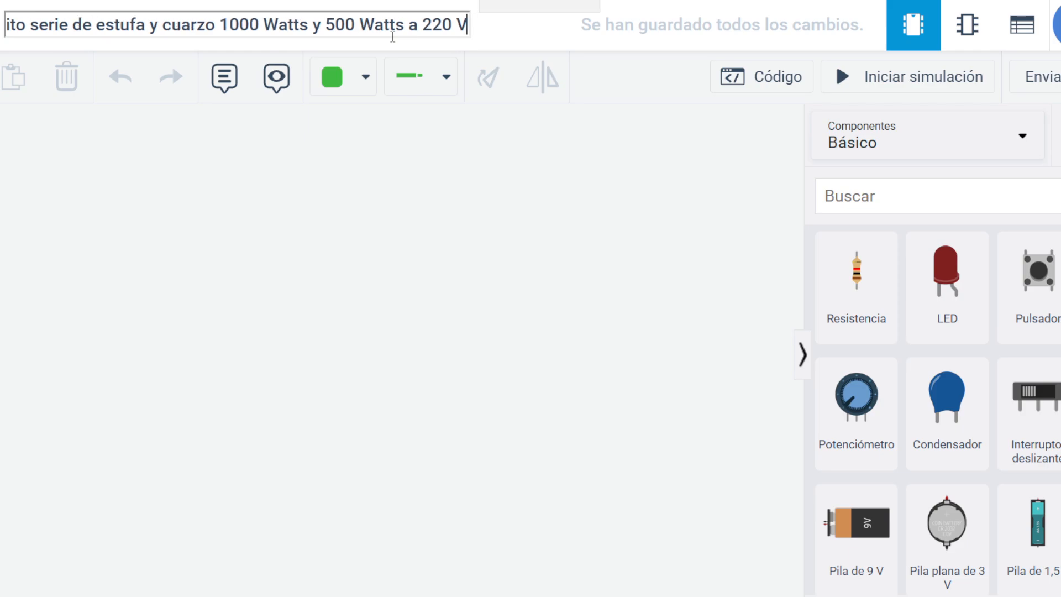
pyautogui.click(337, 210)
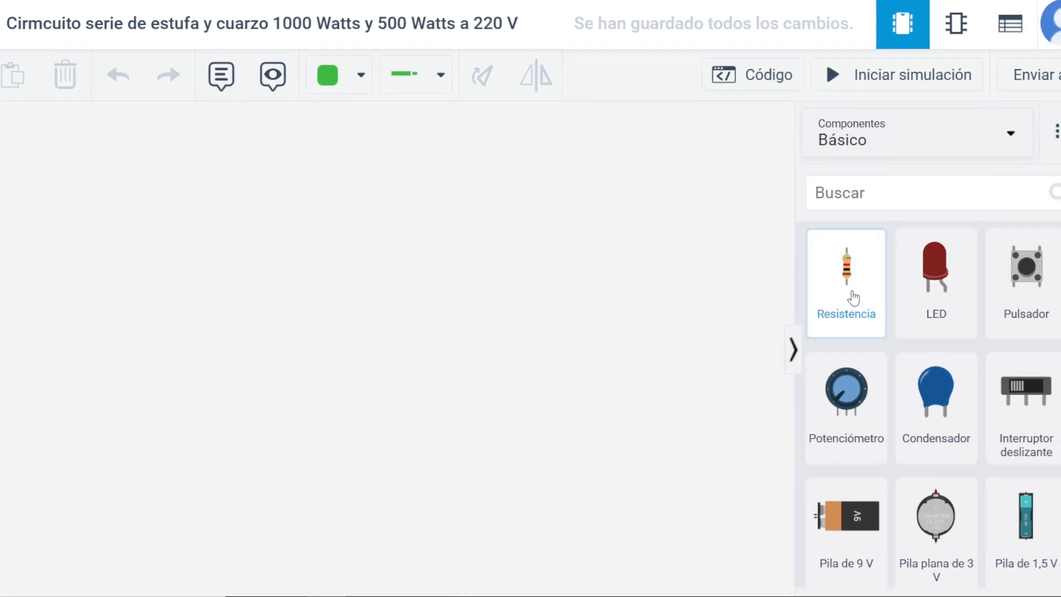
# Place two resistors side by side on the workspace with a wide gap between them.
pyautogui.moveTo(820, 299); pyautogui.dragTo(513, 316)
pyautogui.moveTo(446, 331); pyautogui.dragTo(263, 275)
pyautogui.moveTo(870, 292); pyautogui.dragTo(480, 278)
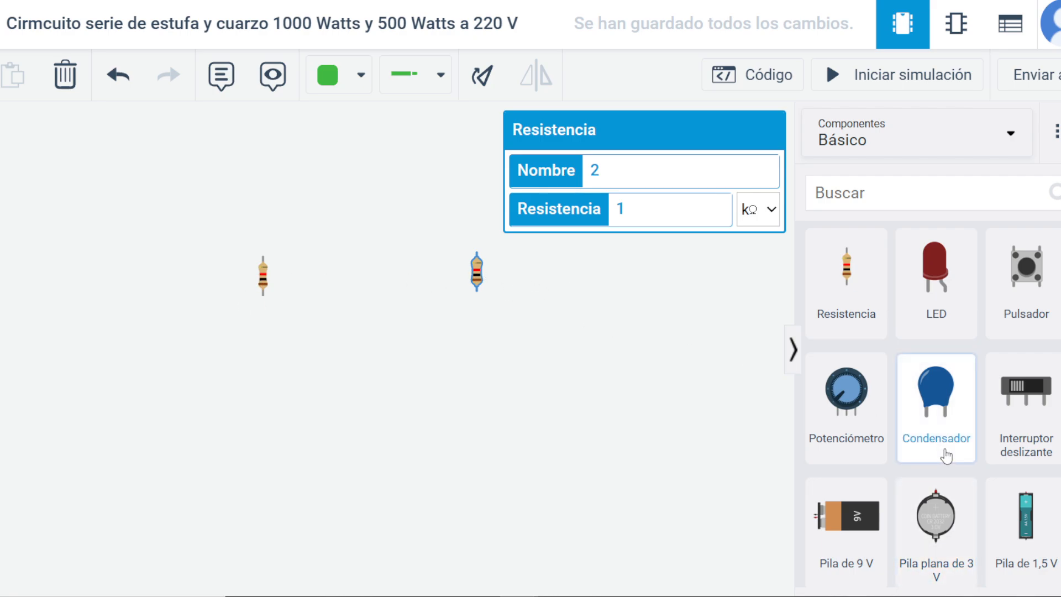
# From the full set of components, add a power supply beside the first resistor and a function generator below the supply.
pyautogui.scroll(-5, 939, 442)
pyautogui.scroll(-5, 942, 459)
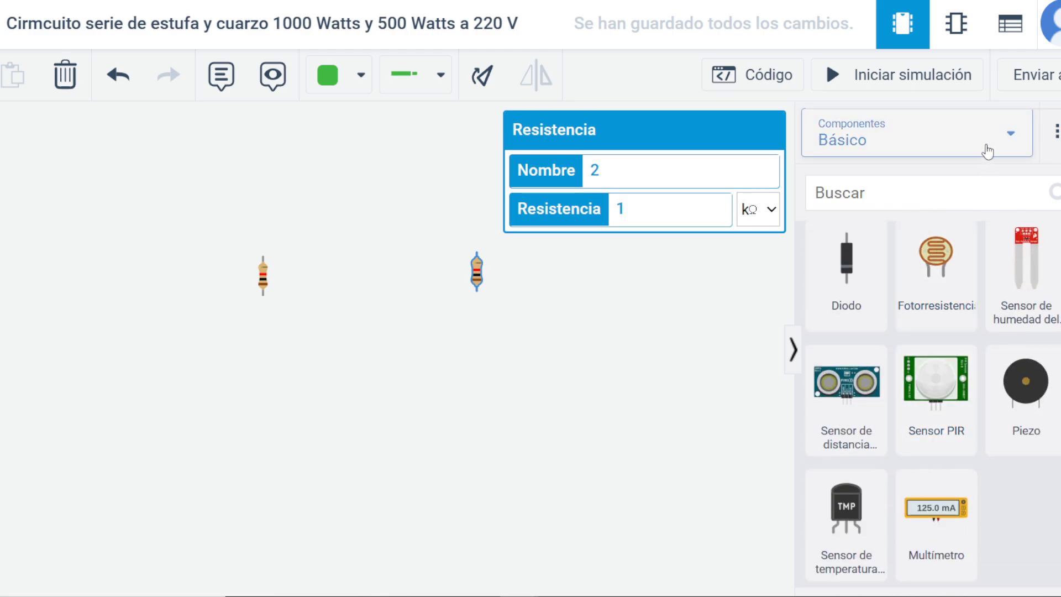
pyautogui.click(988, 148)
pyautogui.click(938, 189)
pyautogui.scroll(-15, 921, 347)
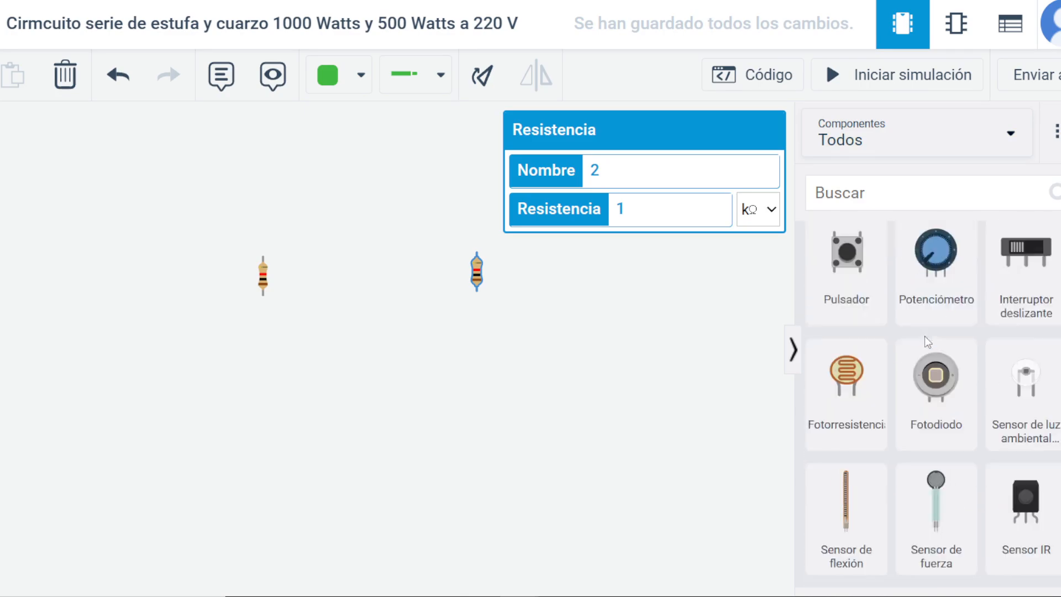
pyautogui.scroll(-20, 920, 347)
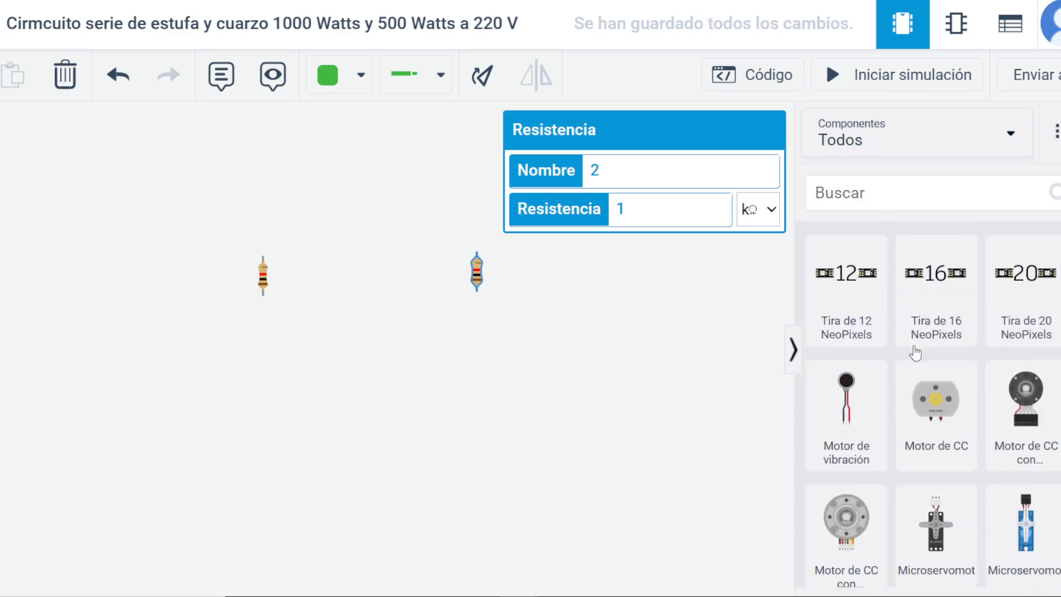
pyautogui.scroll(-10, 920, 349)
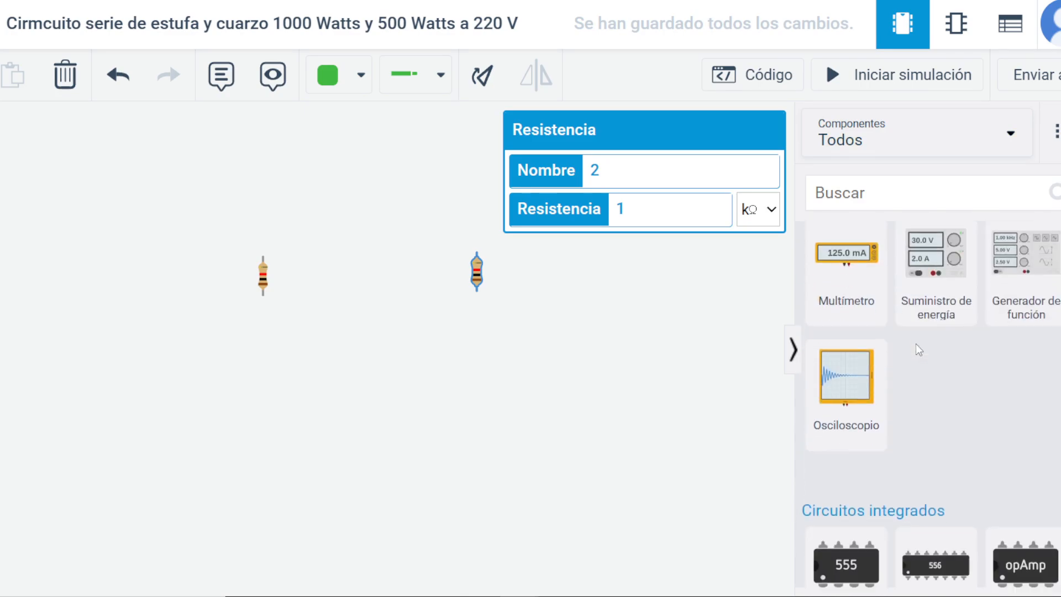
pyautogui.moveTo(943, 293); pyautogui.dragTo(125, 387)
pyautogui.click(263, 280)
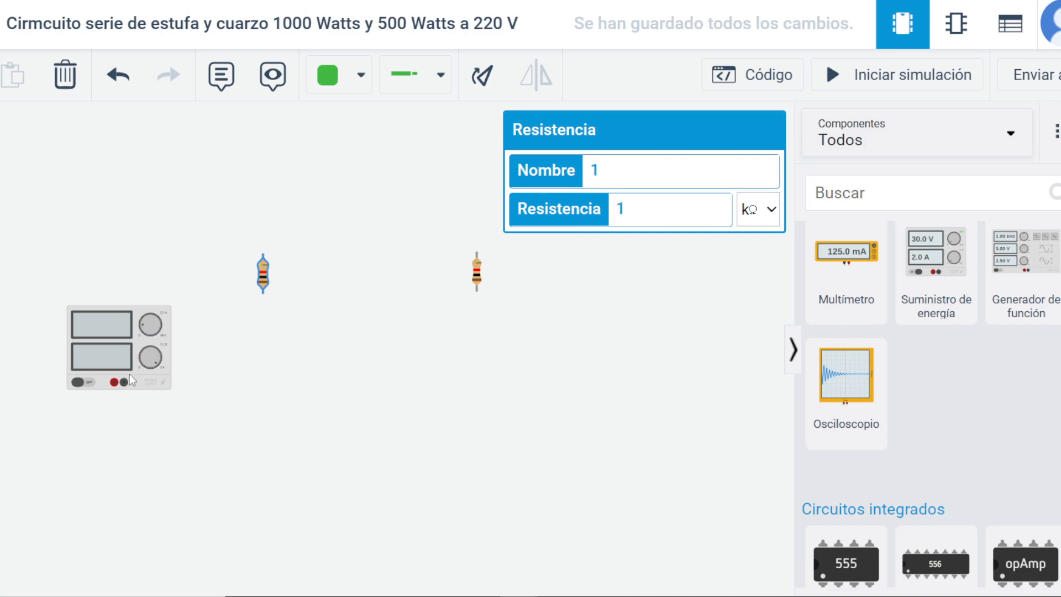
pyautogui.moveTo(1035, 268); pyautogui.dragTo(126, 545)
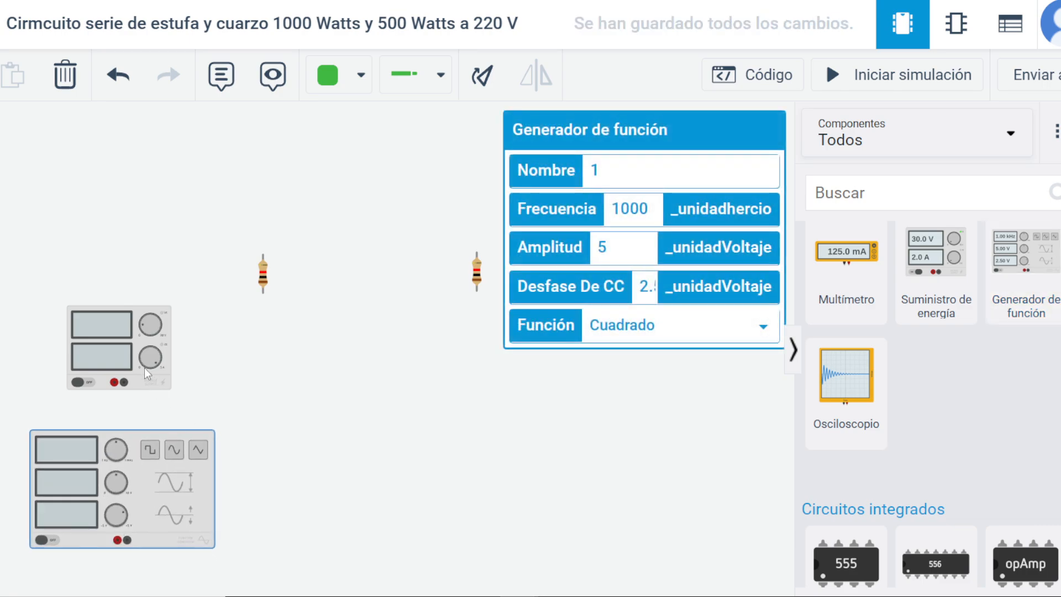
# Move the power supply up level with the resistors and shift both resistors farther away from it.
pyautogui.moveTo(123, 348); pyautogui.dragTo(123, 290)
pyautogui.click(136, 504)
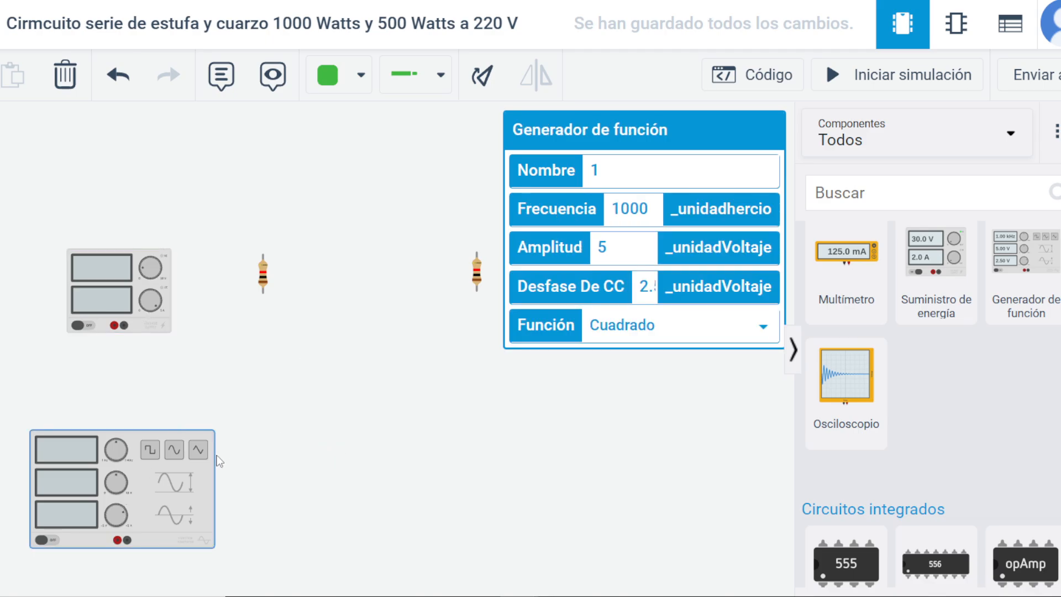
pyautogui.click(356, 461)
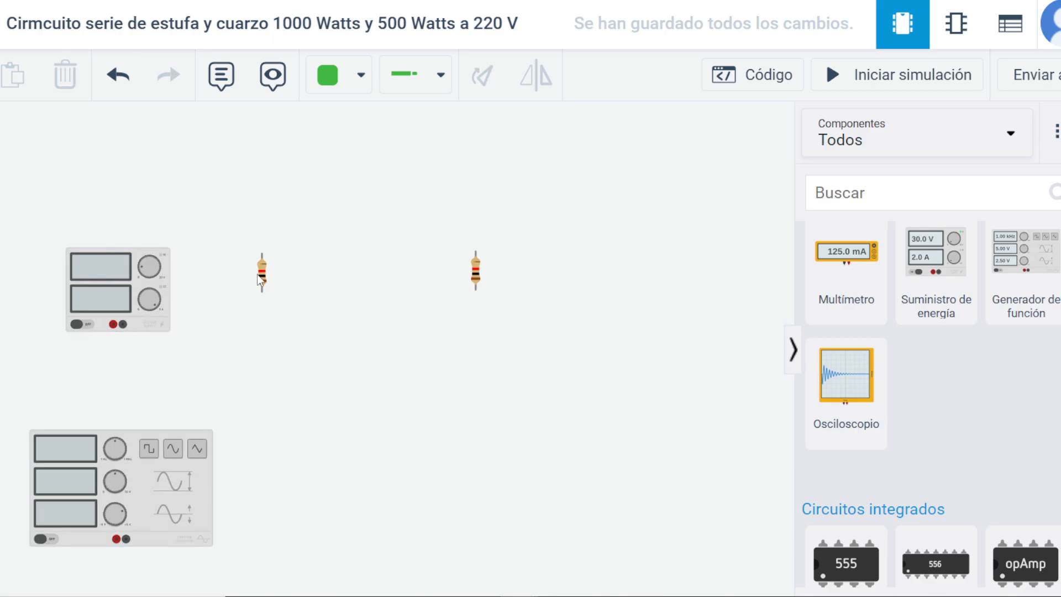
pyautogui.moveTo(260, 277); pyautogui.dragTo(329, 278)
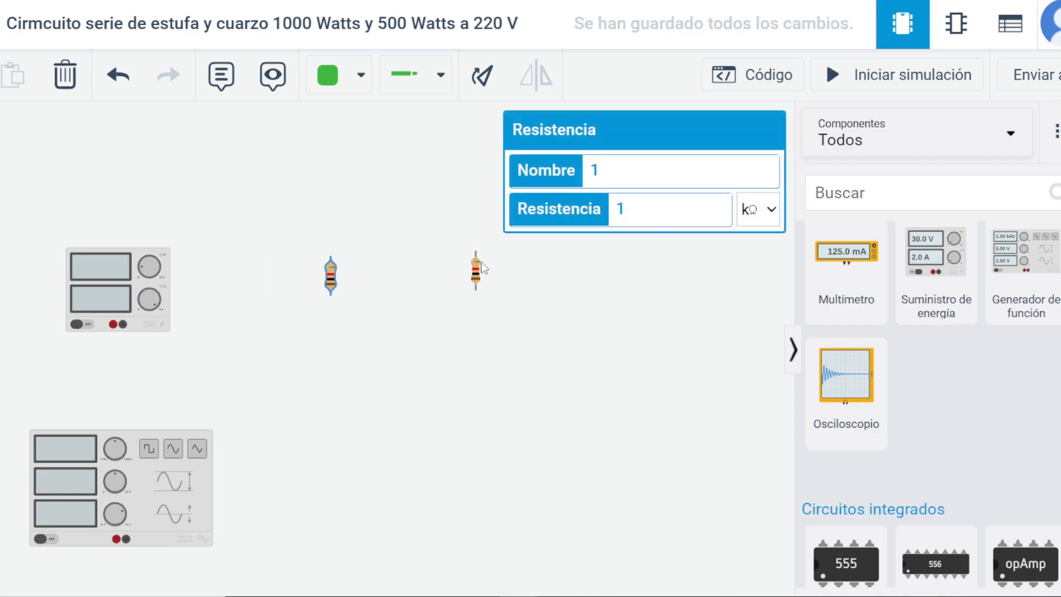
pyautogui.moveTo(476, 274); pyautogui.dragTo(505, 275)
# Set the power supply's voltage to 220.
pyautogui.click(115, 287)
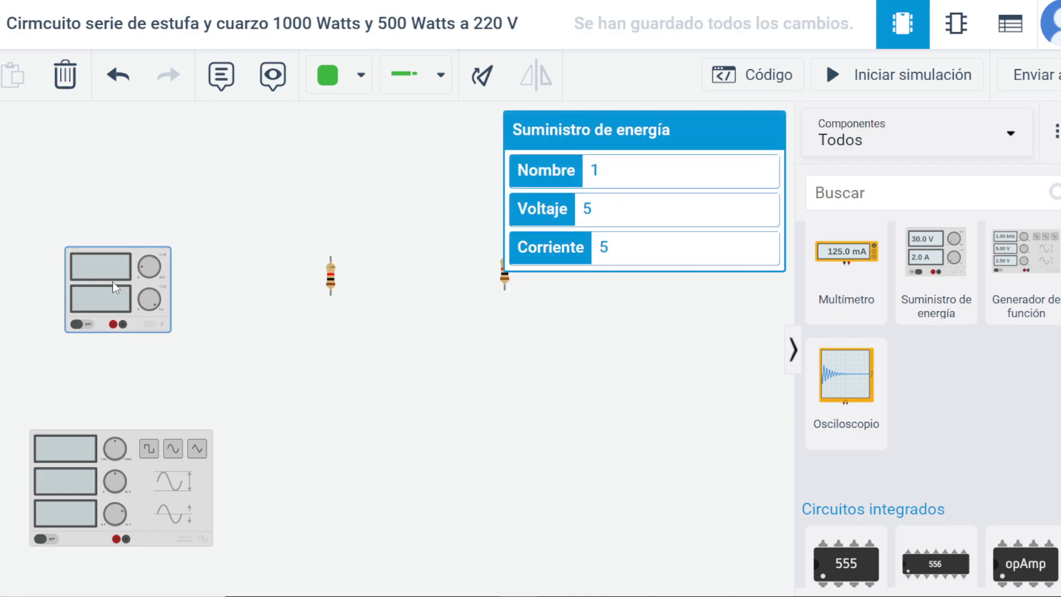
pyautogui.moveTo(636, 212); pyautogui.dragTo(564, 217)
pyautogui.write('220')
pyautogui.click(391, 426)
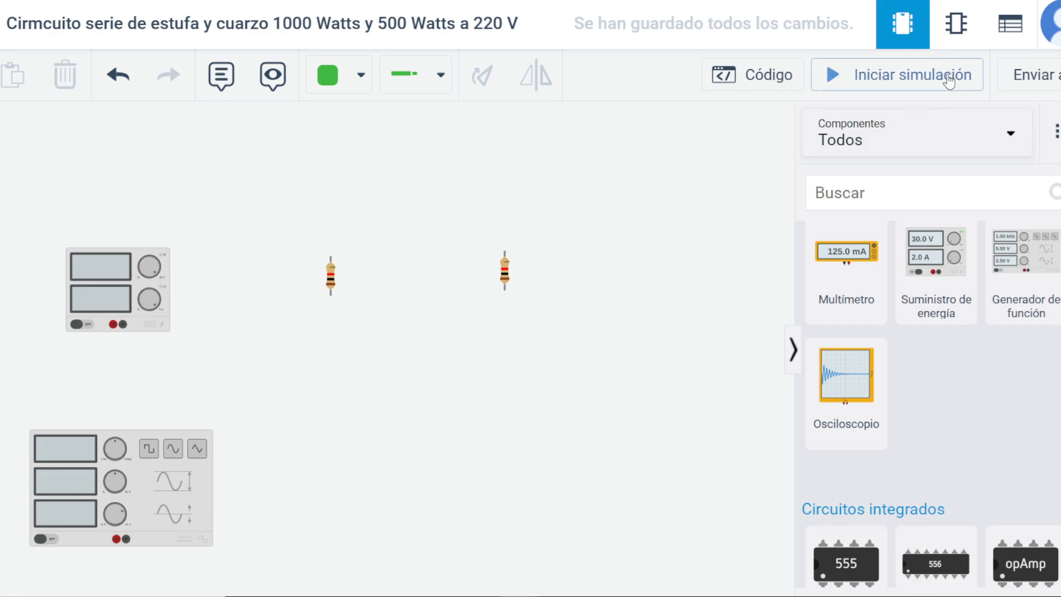
# Run the simulation briefly to check the power supply's voltage and current displays, and stop it.
pyautogui.click(907, 77)
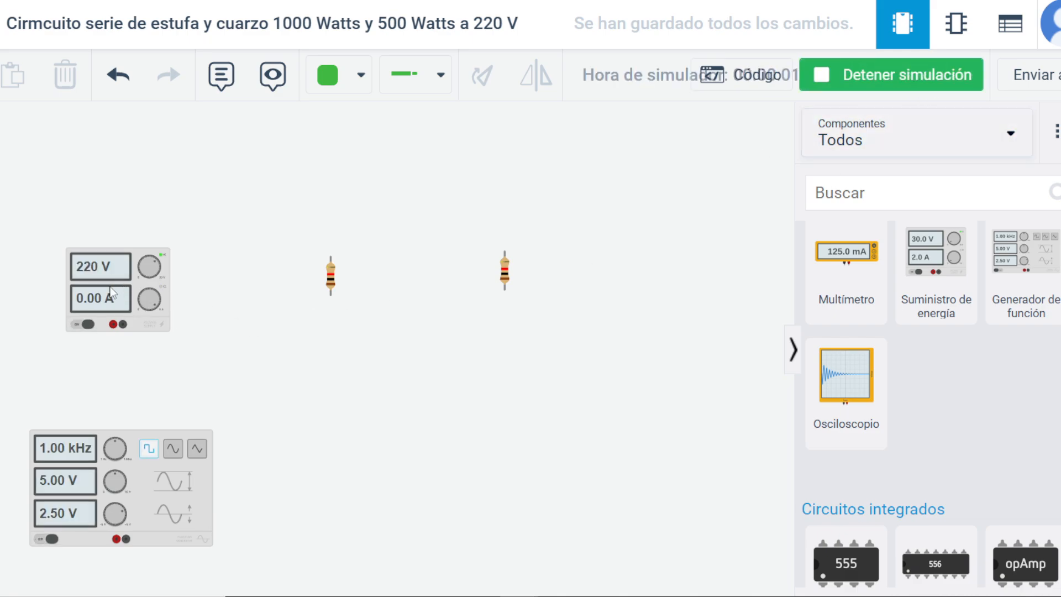
pyautogui.click(123, 270)
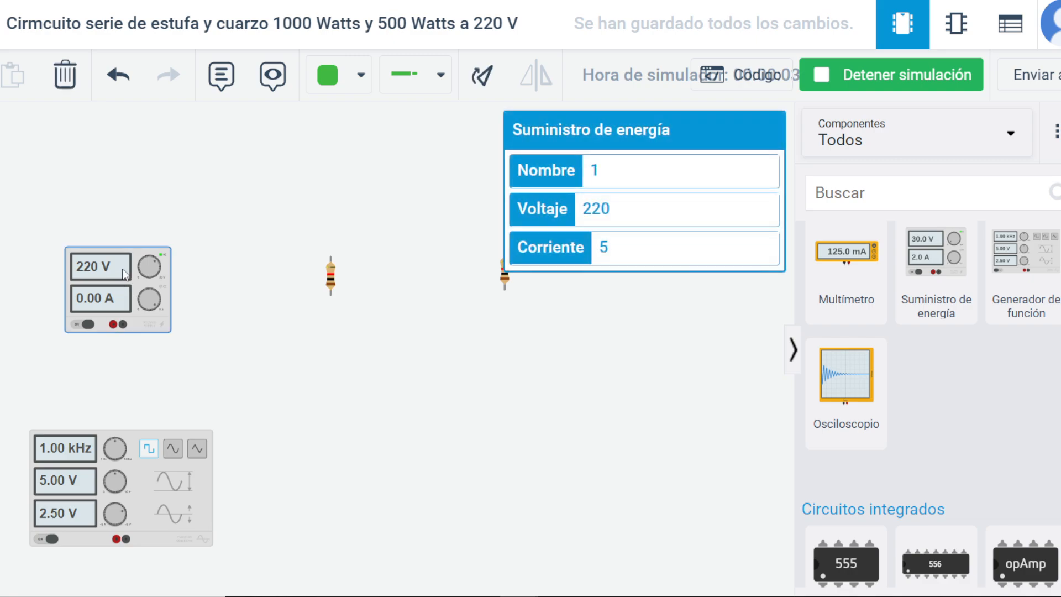
pyautogui.moveTo(403, 438); pyautogui.dragTo(403, 429)
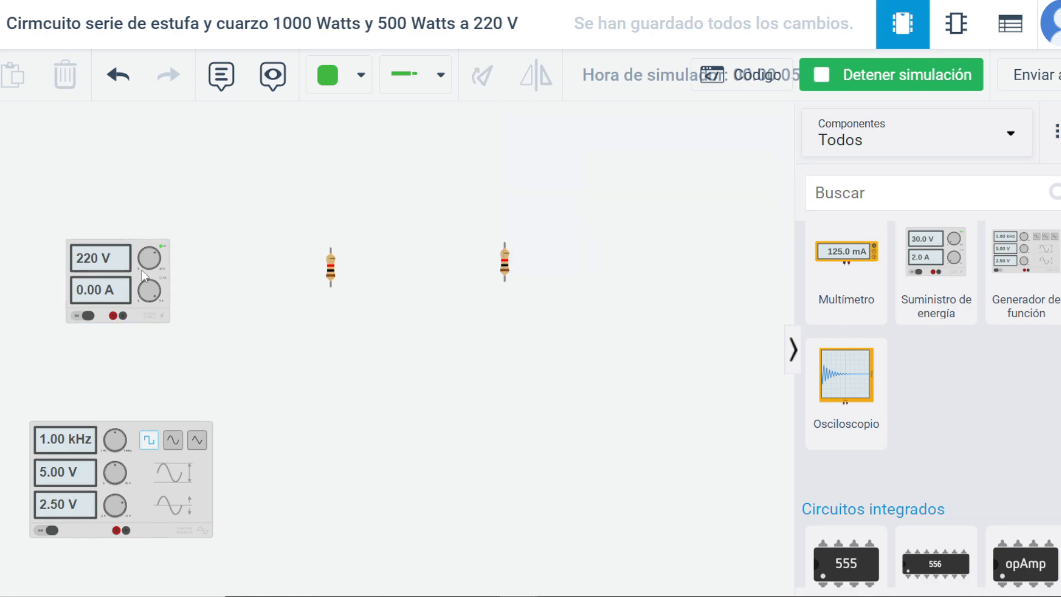
pyautogui.click(138, 243)
pyautogui.moveTo(618, 381); pyautogui.dragTo(620, 375)
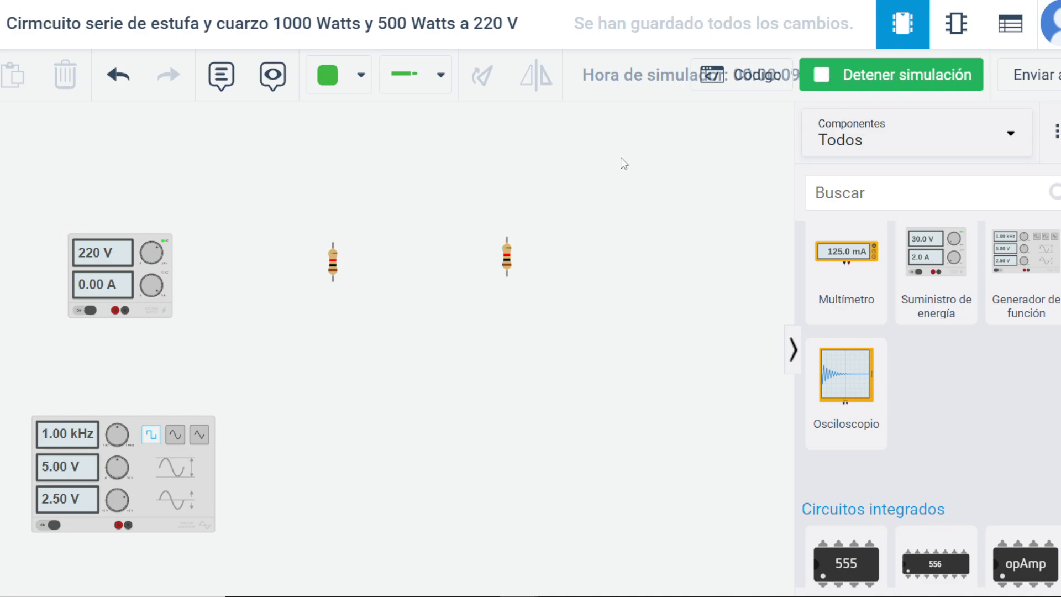
pyautogui.click(862, 77)
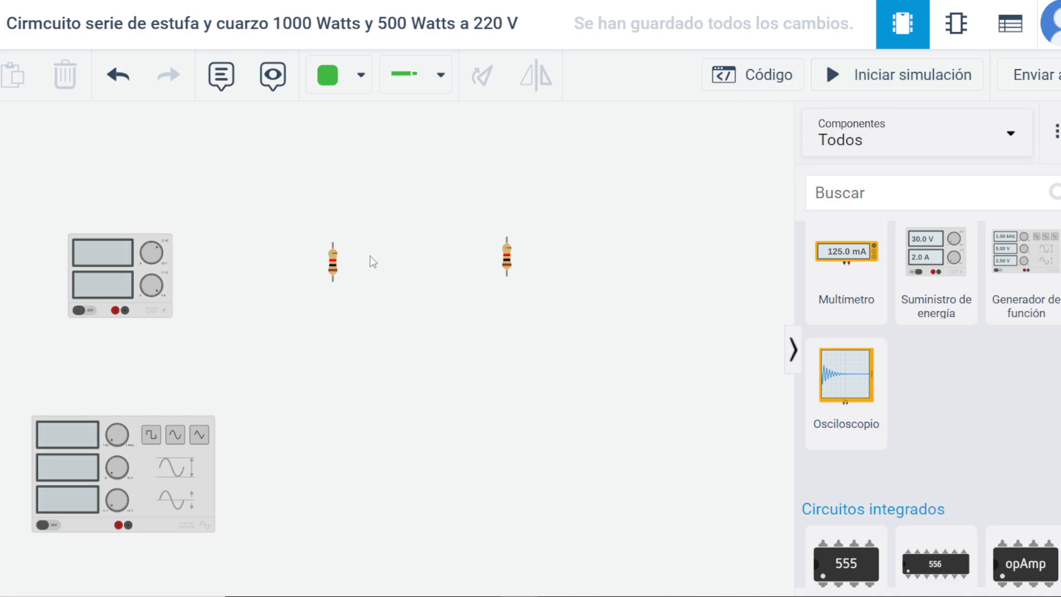
# Shift both resistors slightly downward so they sit nearly level with each other beside the power supply.
pyautogui.moveTo(335, 263); pyautogui.dragTo(335, 276)
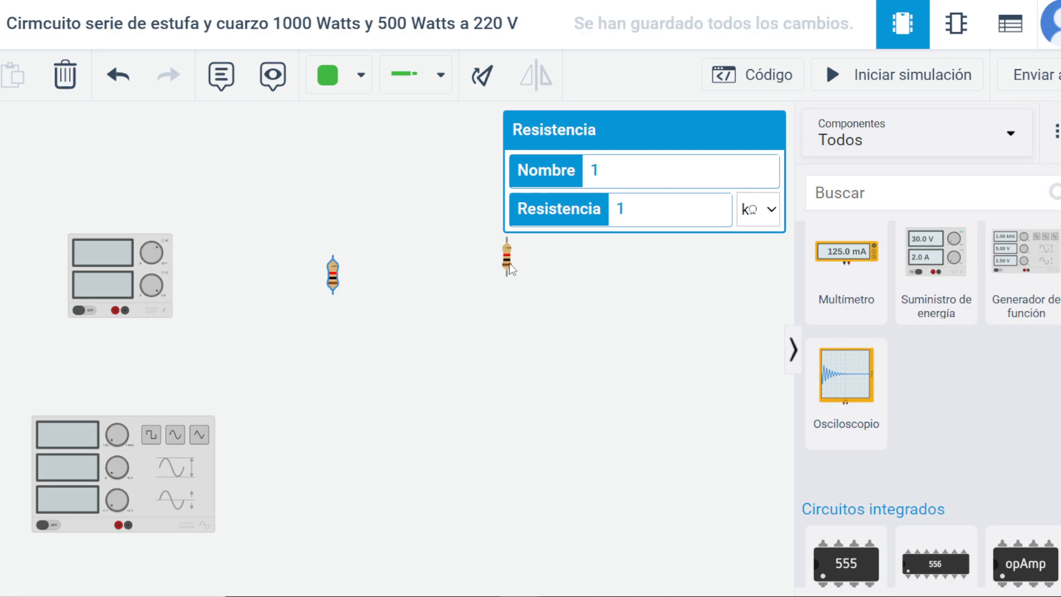
pyautogui.moveTo(509, 264); pyautogui.dragTo(506, 278)
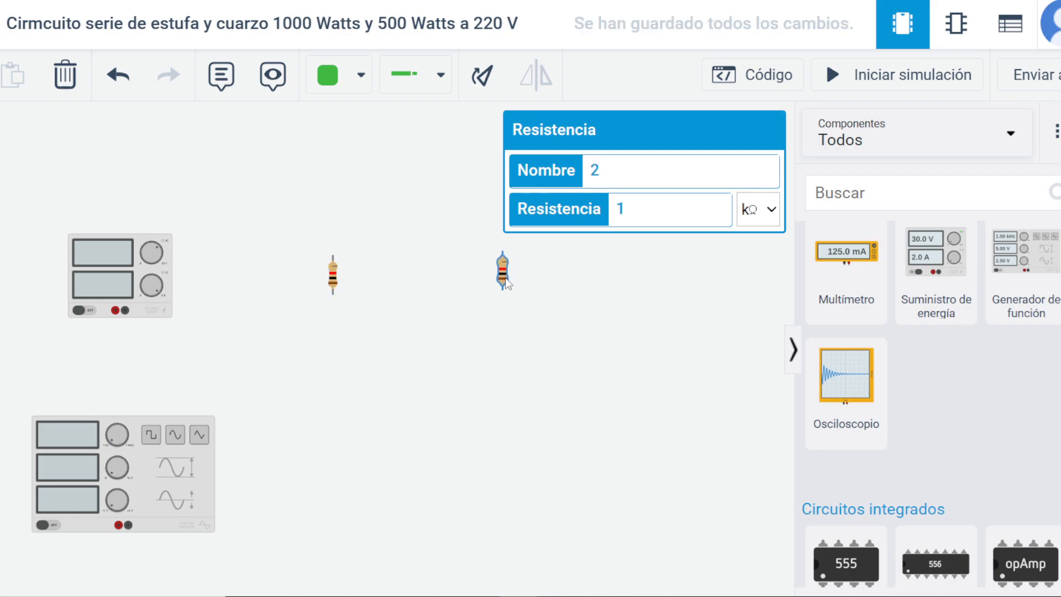
pyautogui.click(406, 184)
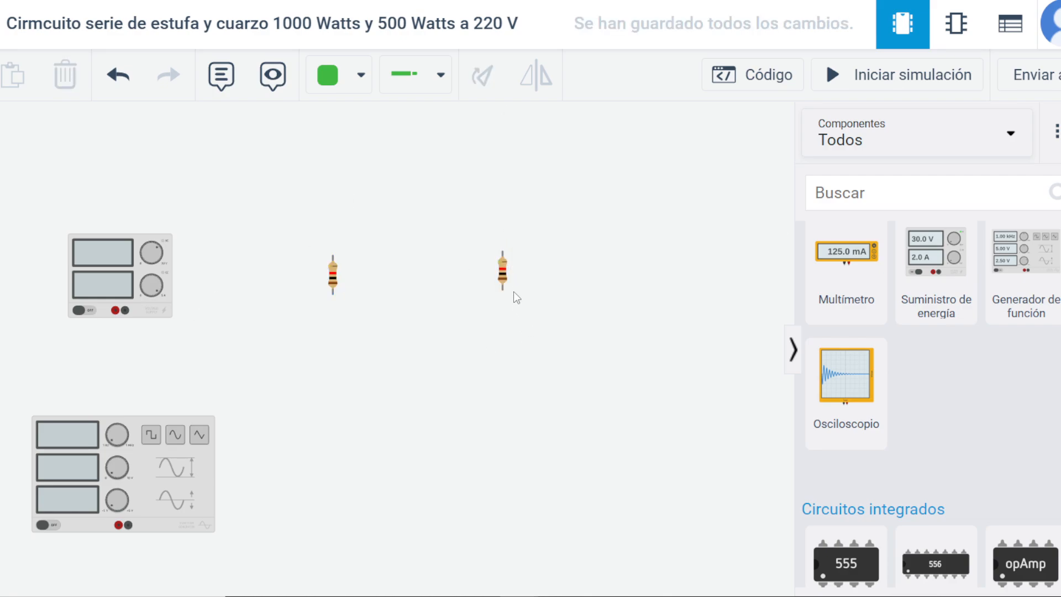
pyautogui.click(500, 279)
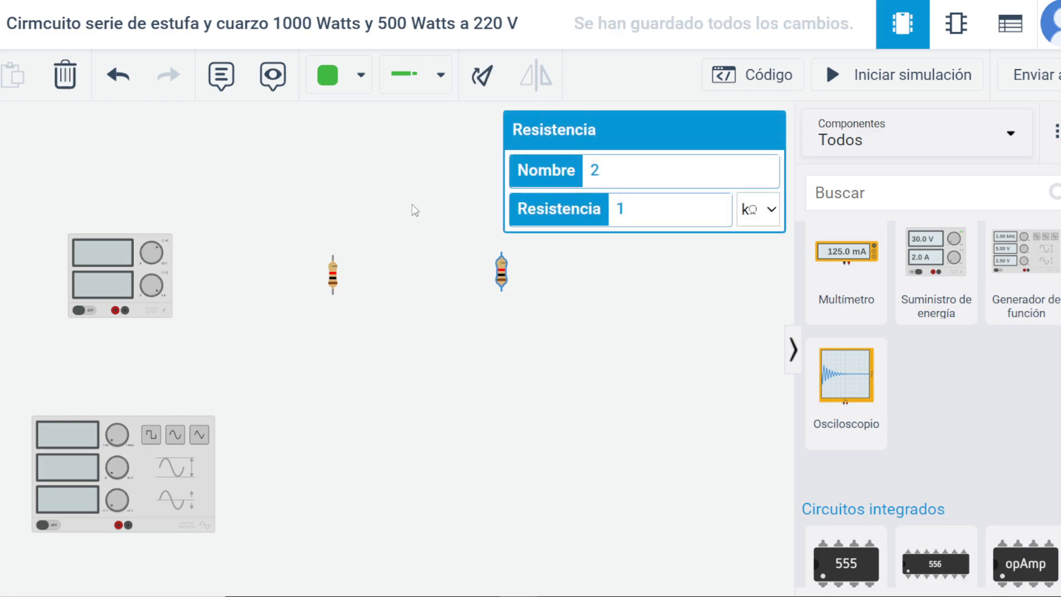
pyautogui.click(390, 214)
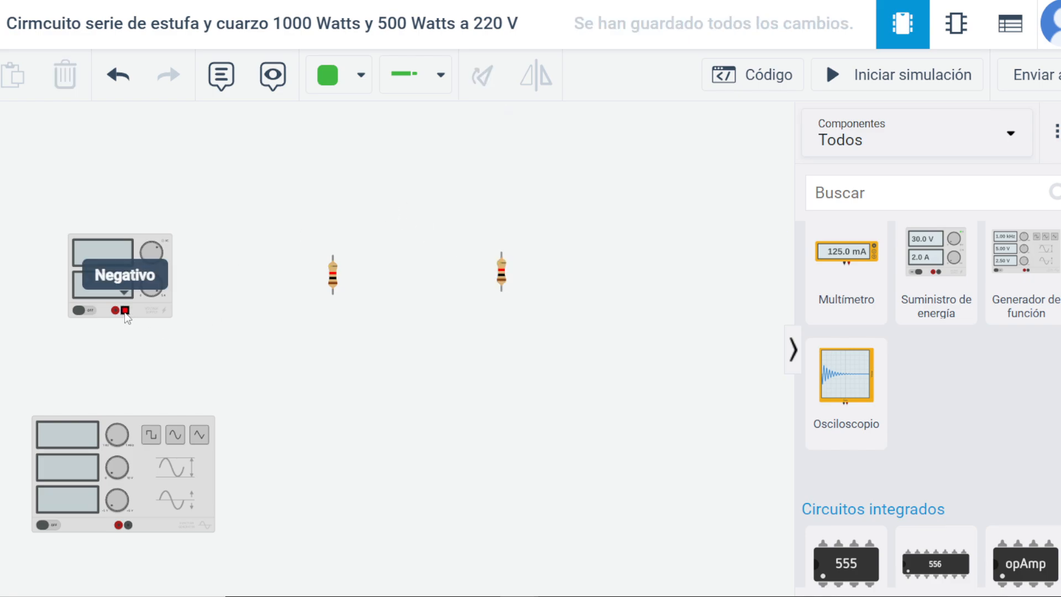
# Wire the power supply's negative terminal to Terminal 2 of the first resistor, routing around the supply, and colour the wire brown (Marrón).
pyautogui.click(125, 310)
pyautogui.click(126, 333)
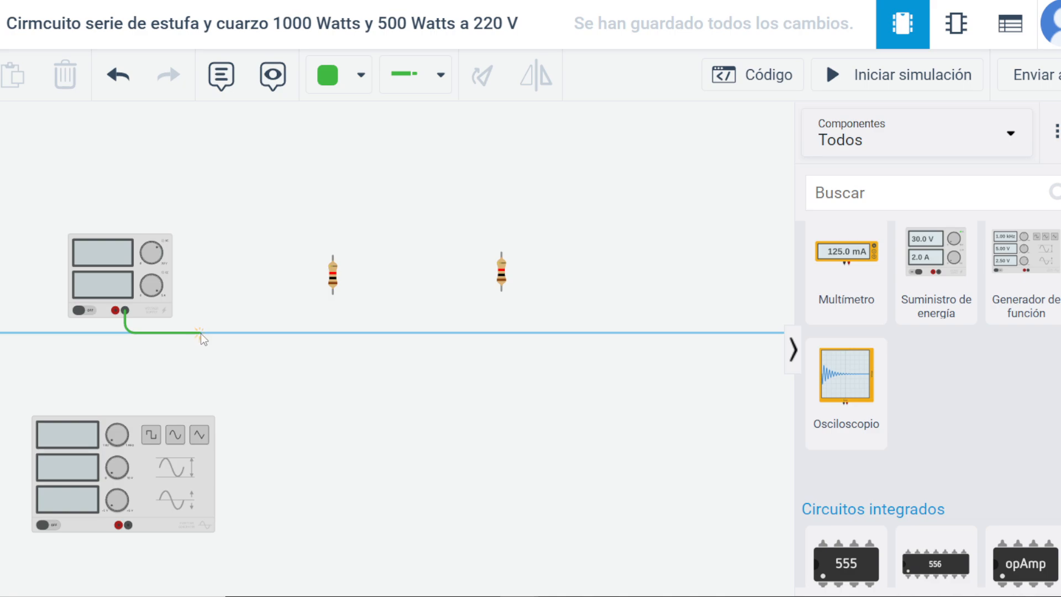
pyautogui.click(201, 333)
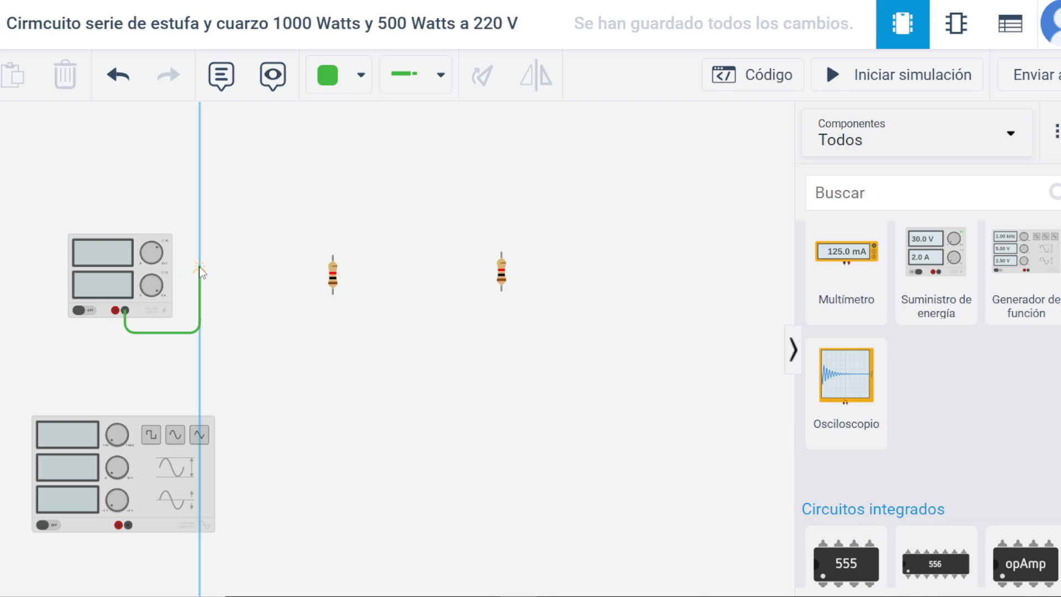
pyautogui.click(200, 266)
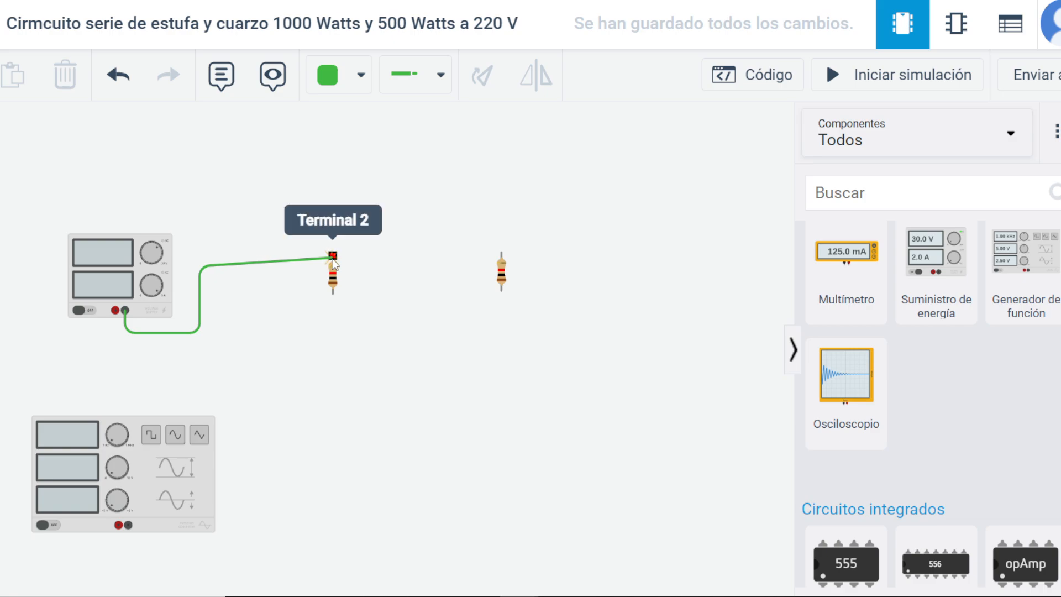
pyautogui.click(333, 255)
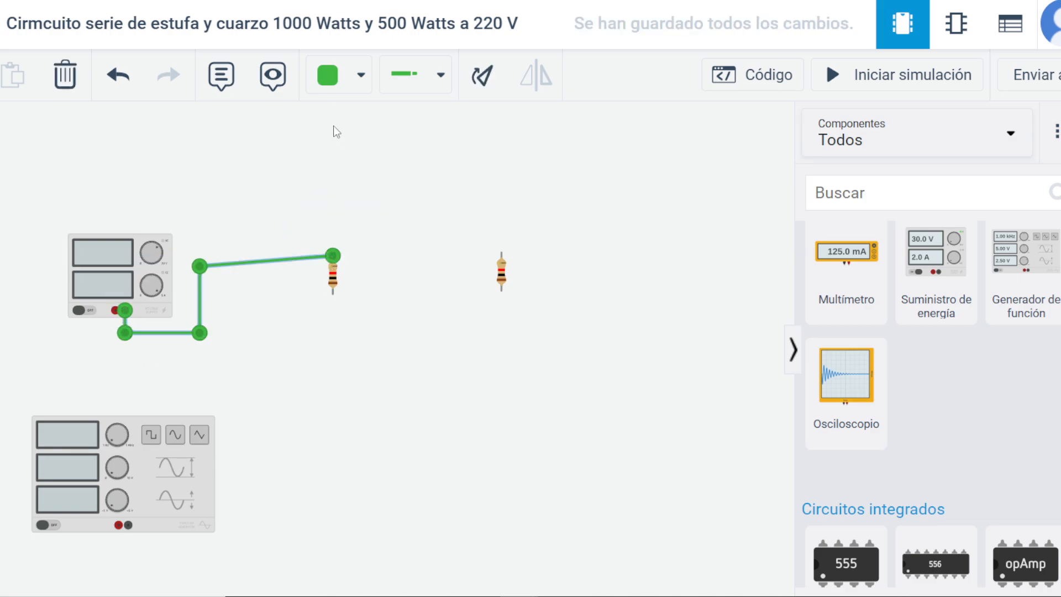
pyautogui.click(361, 75)
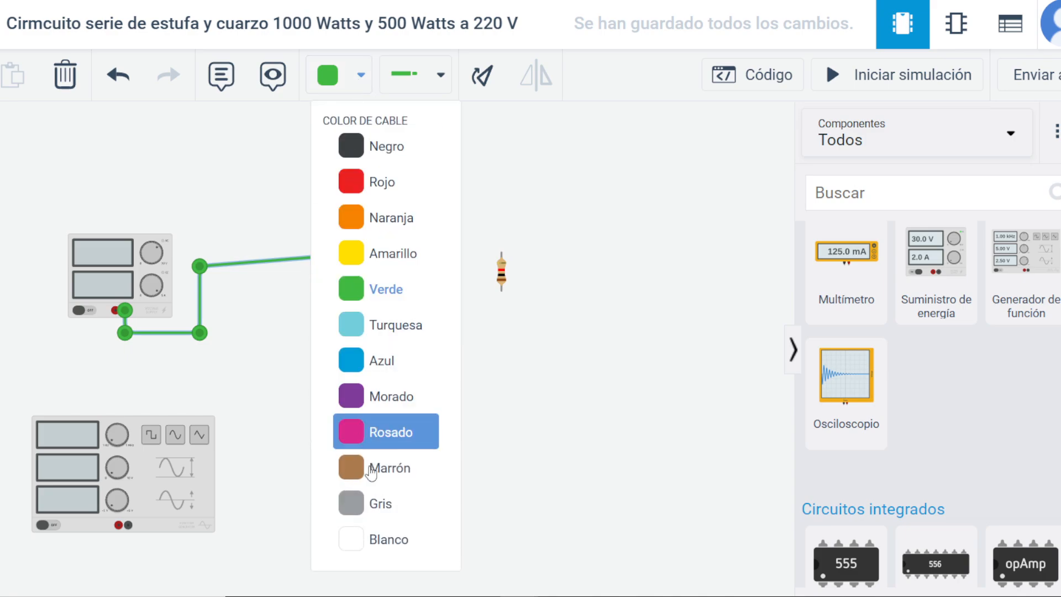
pyautogui.click(365, 479)
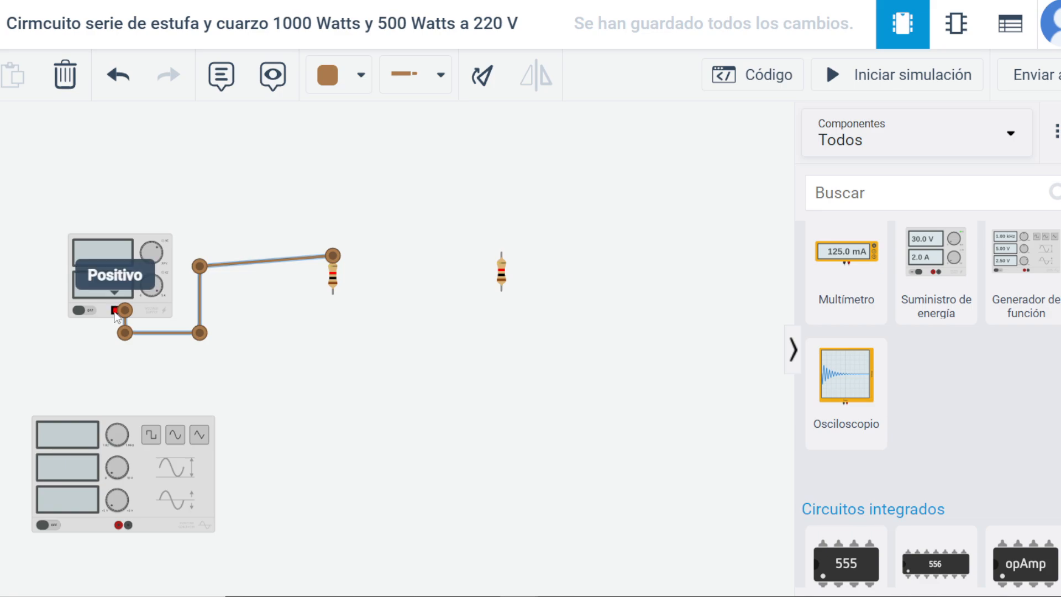
# Wire the power supply's positive terminal to Terminal 1 of the first resistor, with a square corner below the resistor.
pyautogui.click(115, 312)
pyautogui.click(115, 351)
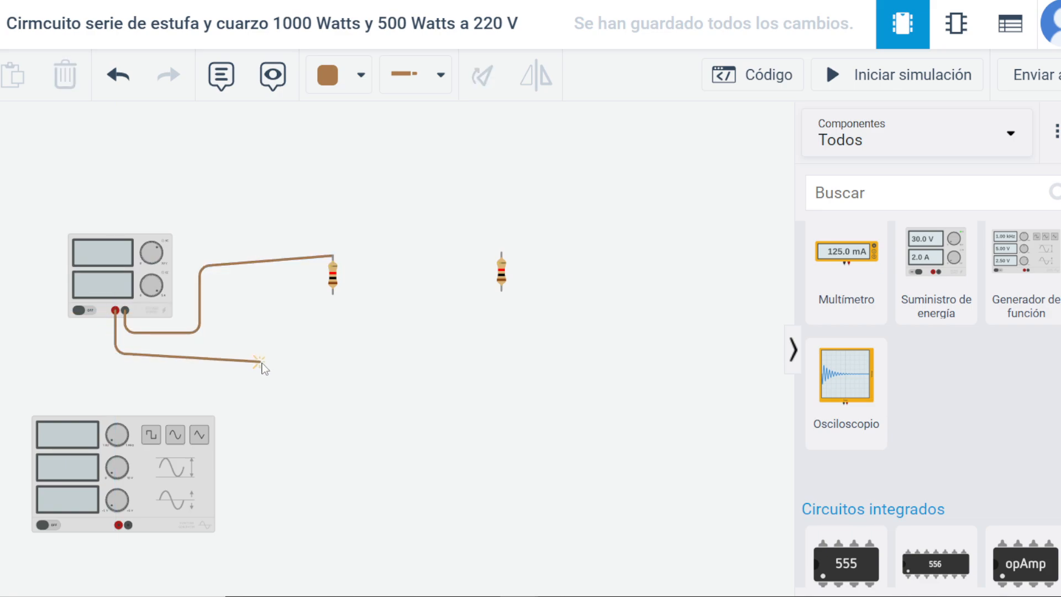
pyautogui.click(333, 295)
pyautogui.moveTo(235, 328); pyautogui.dragTo(333, 353)
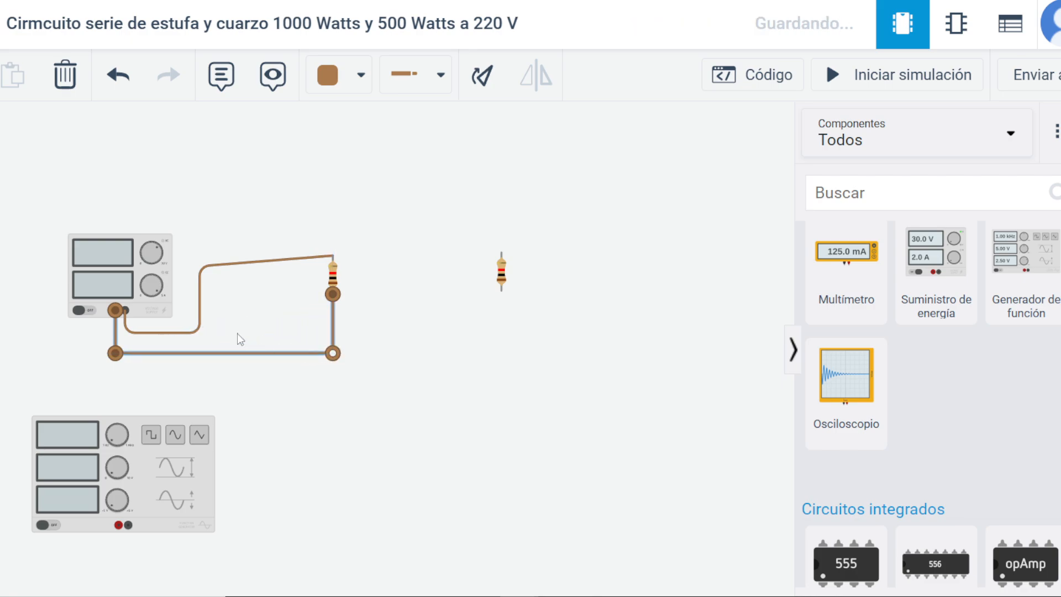
# Straighten the upper run of the negative wire by raising its corner level with the first resistor's upper terminal.
pyautogui.click(208, 271)
pyautogui.moveTo(198, 269); pyautogui.dragTo(198, 257)
pyautogui.click(250, 221)
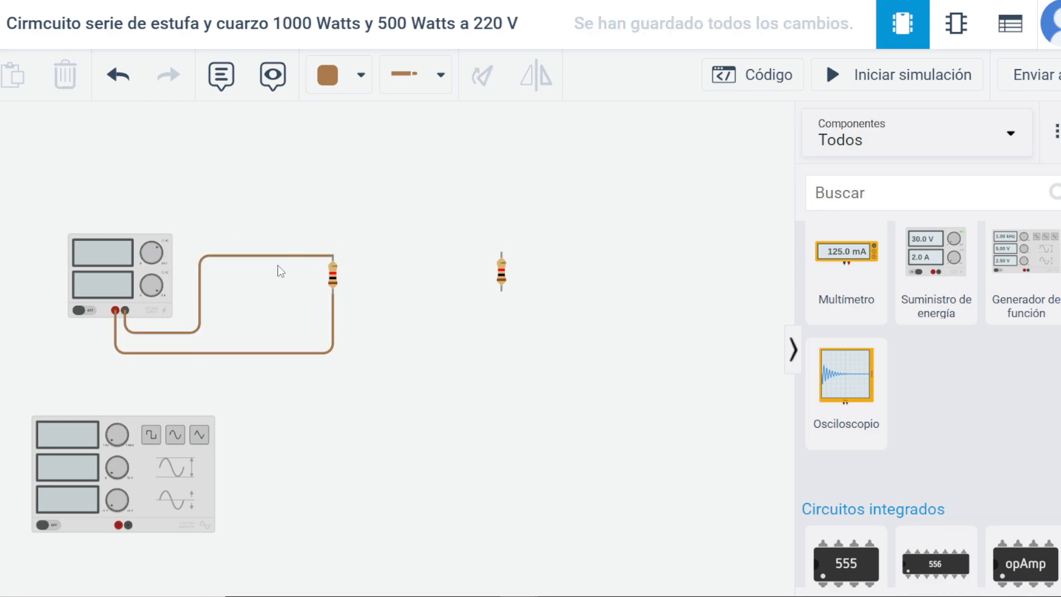
# Add a note above the first resistor.
pyautogui.click(221, 74)
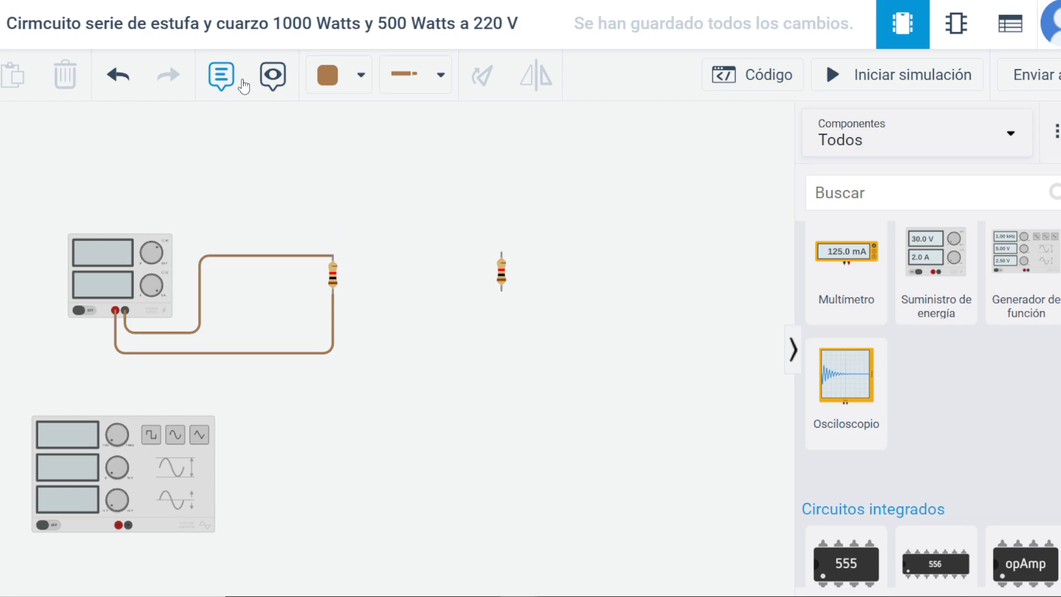
pyautogui.click(335, 191)
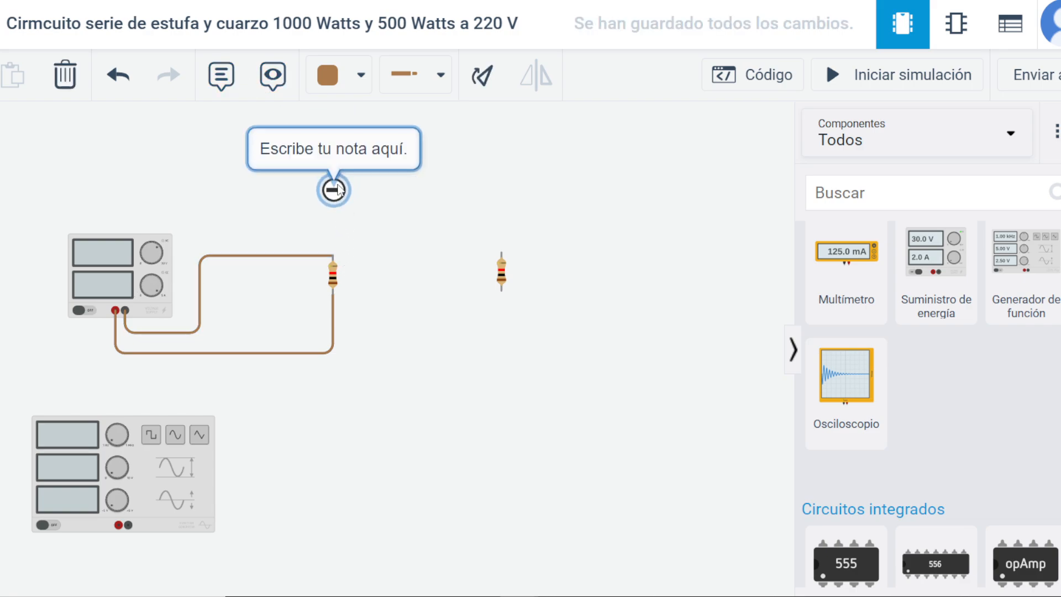
pyautogui.press('s')
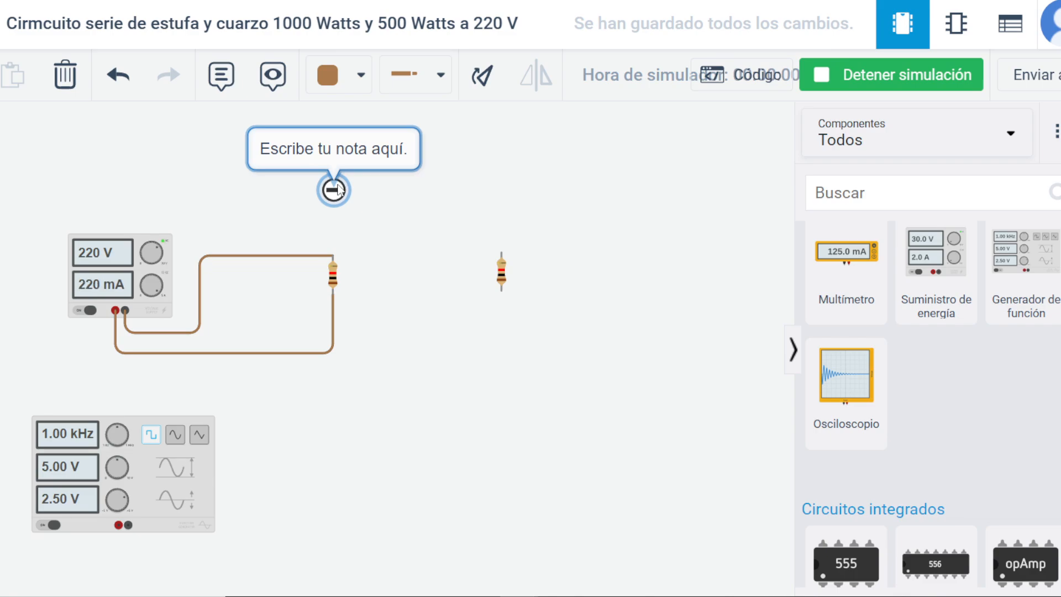
pyautogui.press('f')
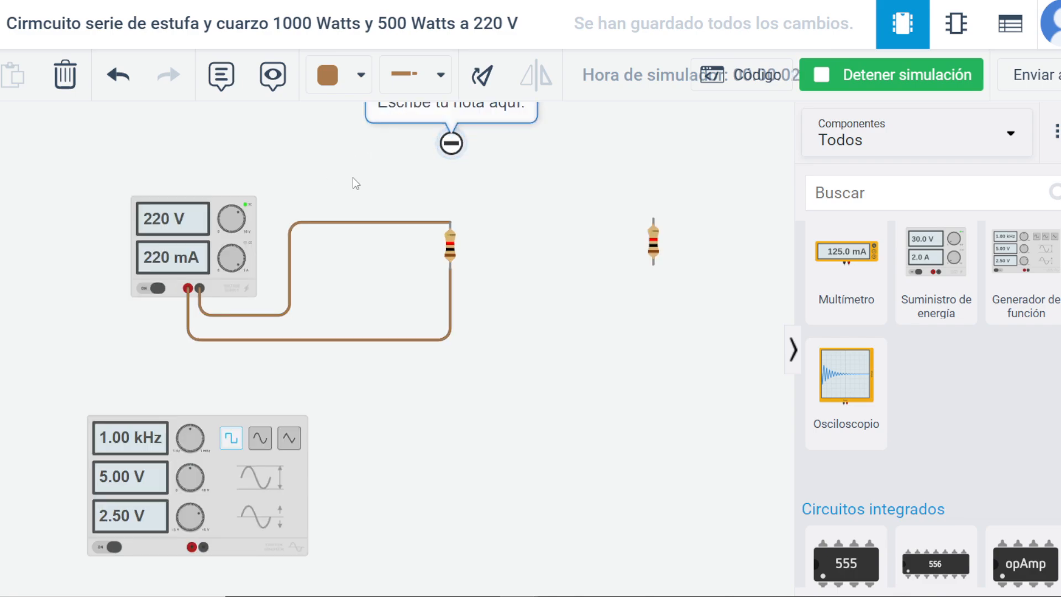
pyautogui.click(449, 187)
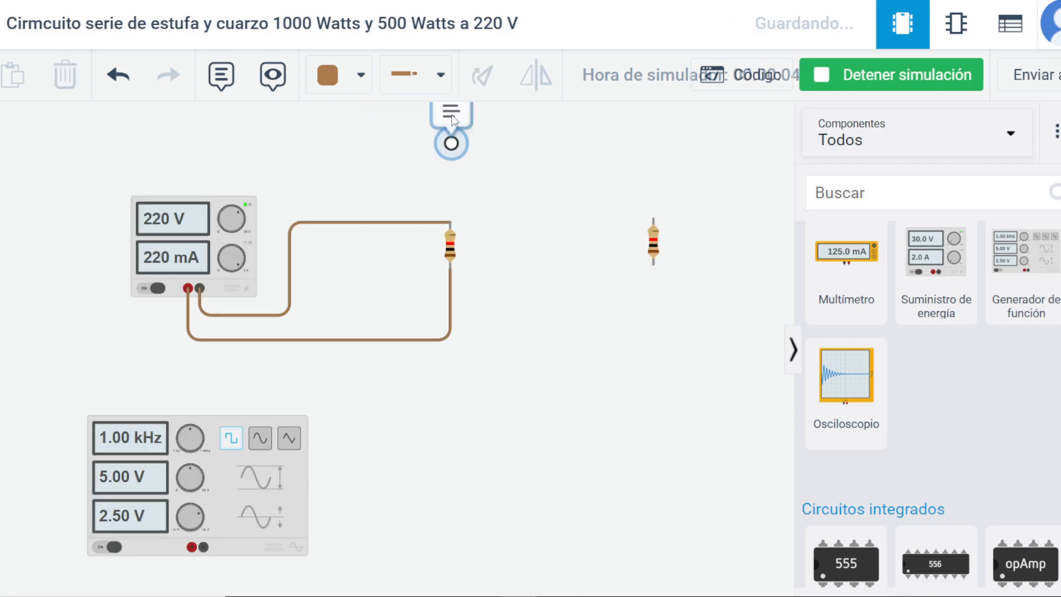
pyautogui.click(458, 191)
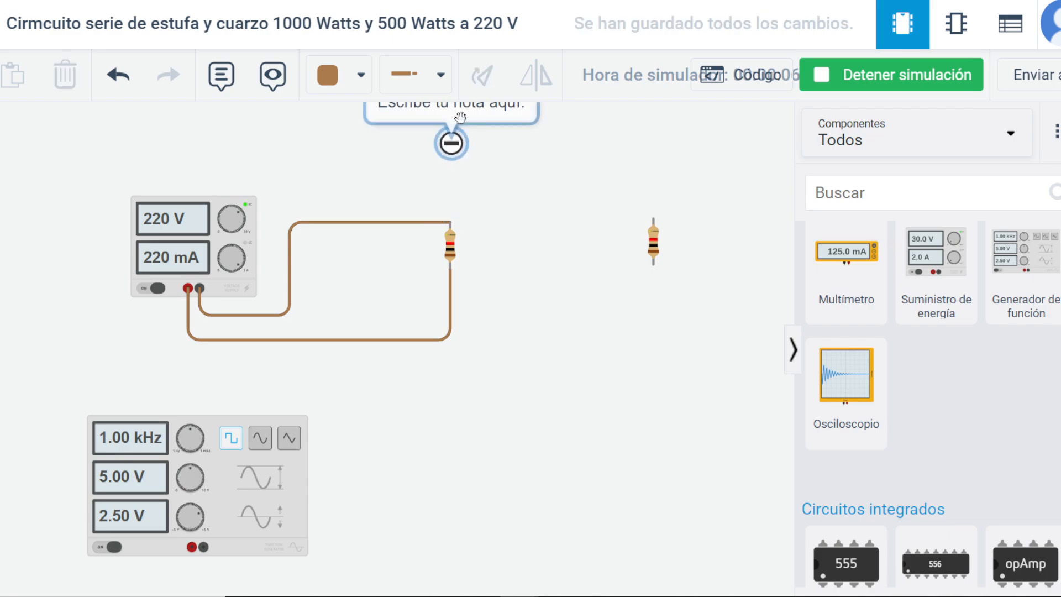
pyautogui.click(459, 138)
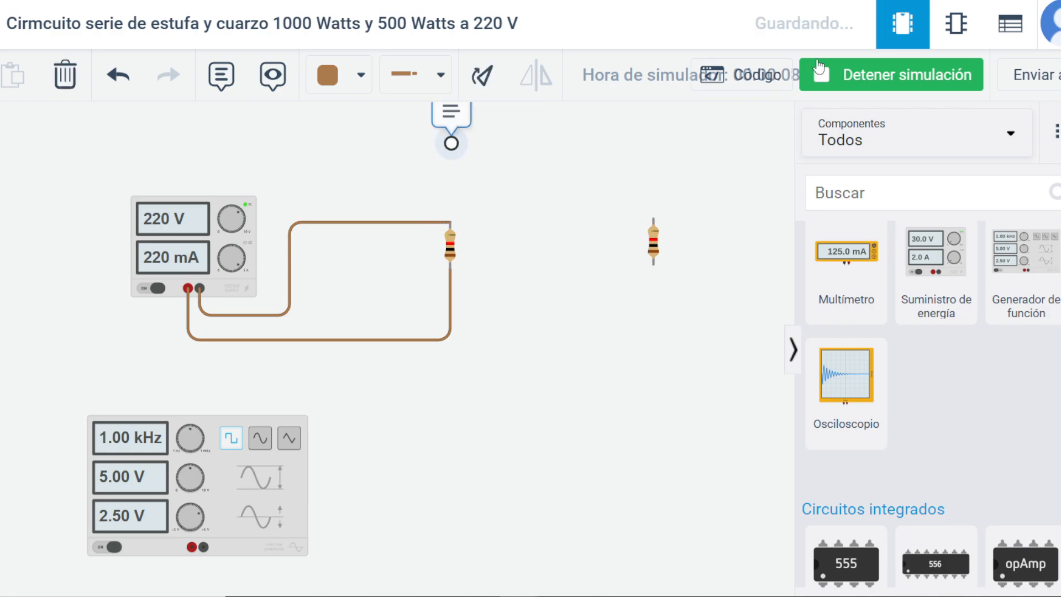
pyautogui.click(891, 75)
# Move the note closer to the first resistor and open its placeholder text for editing.
pyautogui.moveTo(457, 113); pyautogui.dragTo(453, 160)
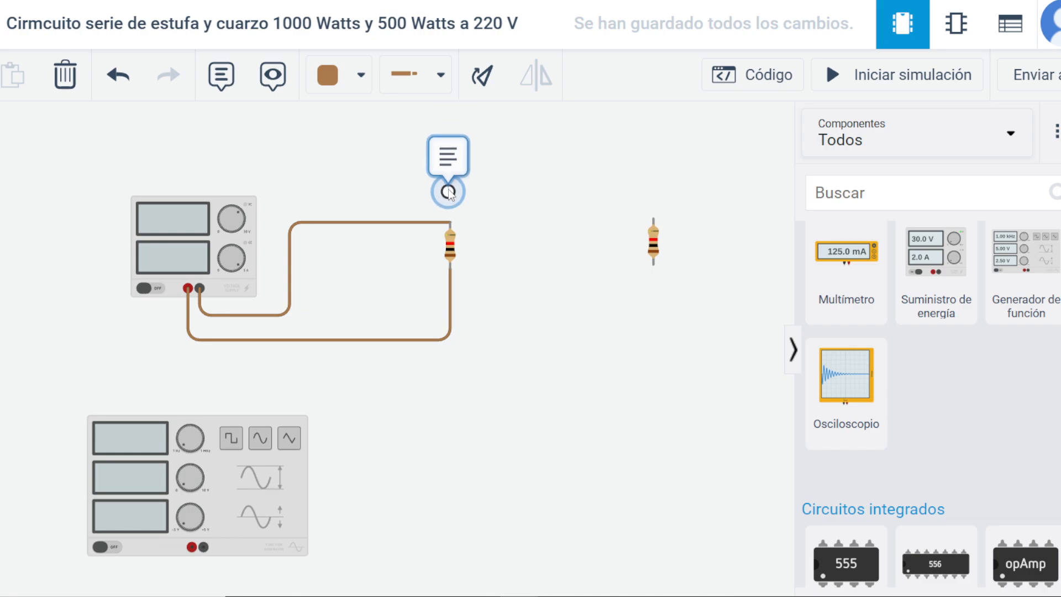
pyautogui.click(453, 160)
pyautogui.click(453, 161)
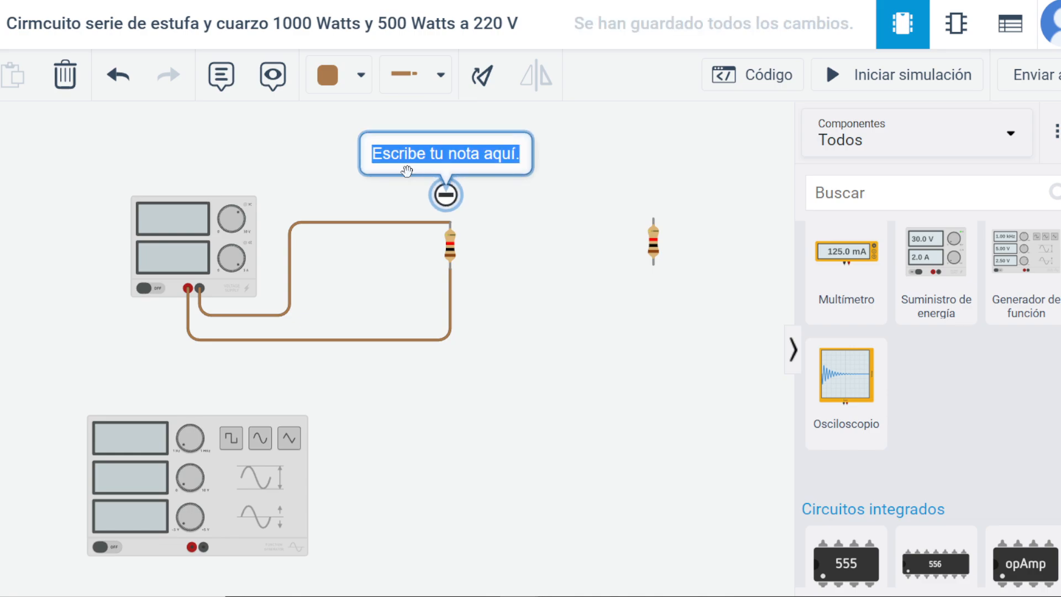
# Enter "Estufa 220 V 1000Watt" as the text of the note above the first resistor.
pyautogui.write('Estu')
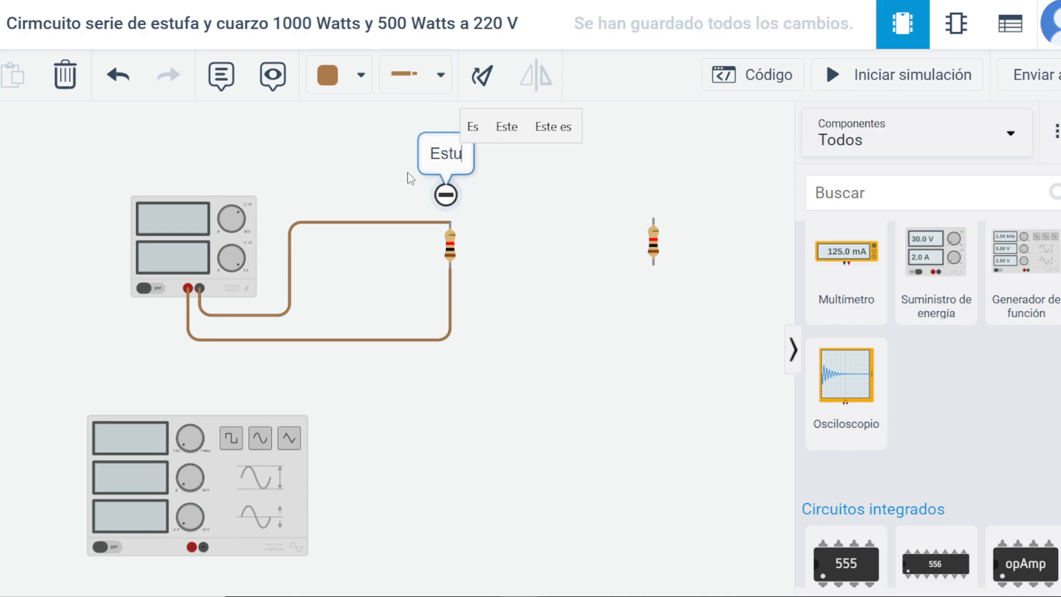
pyautogui.write('fa 220 V')
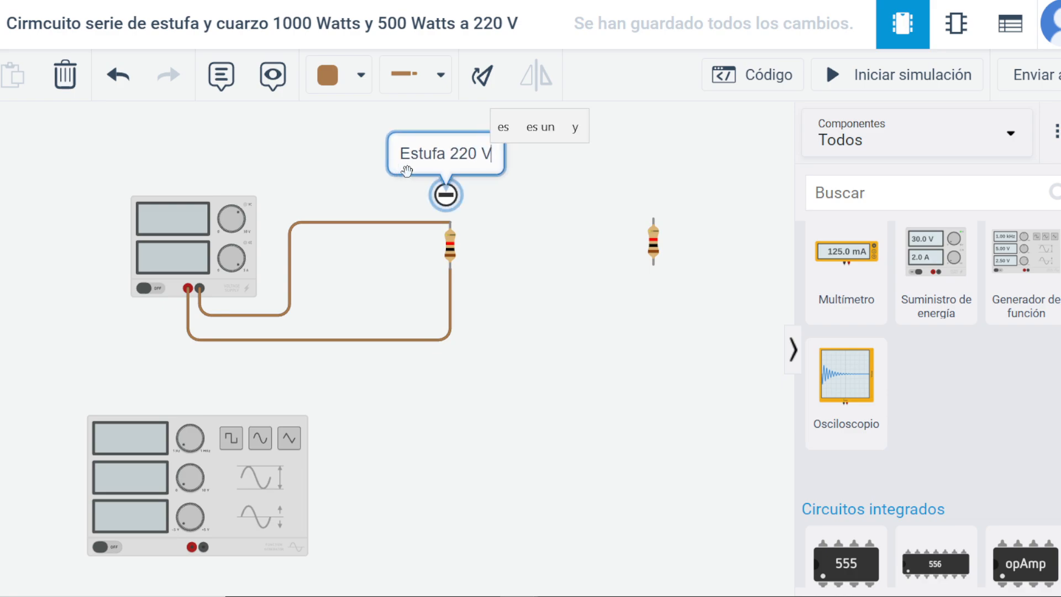
pyautogui.write(' 100')
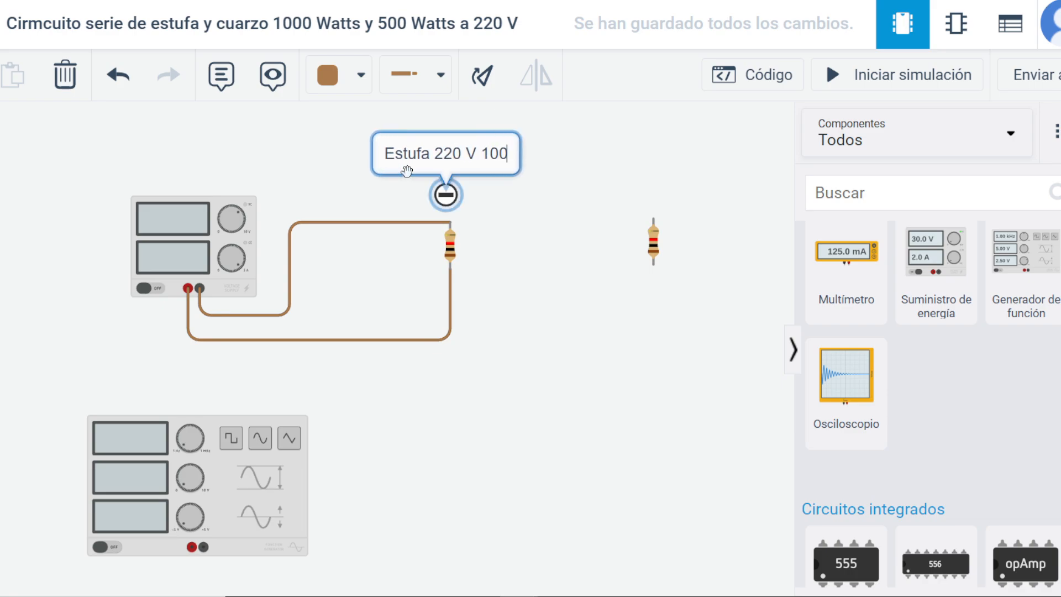
pyautogui.write('0Watt')
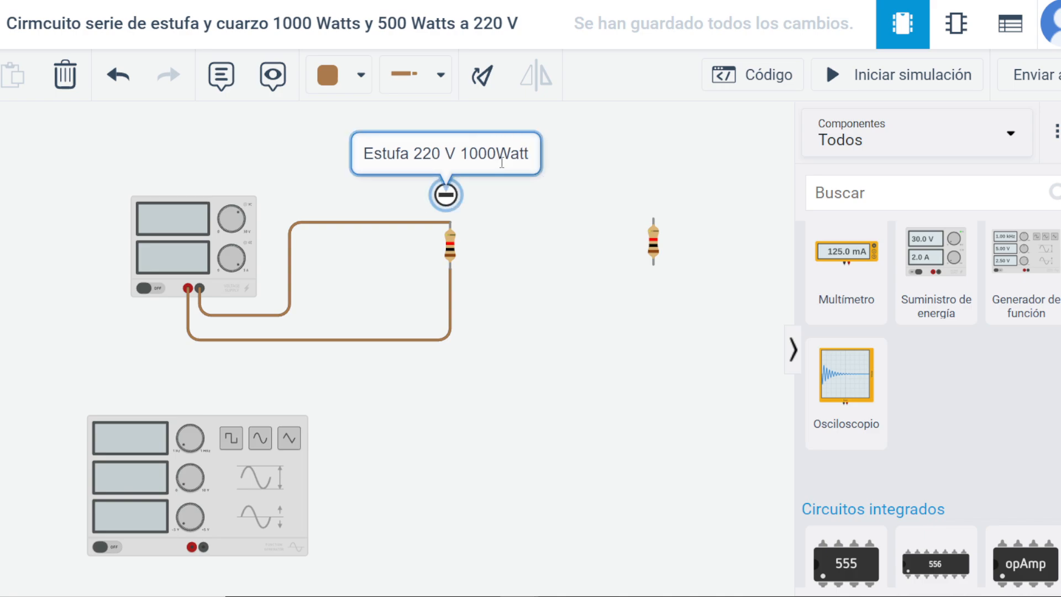
pyautogui.click(530, 152)
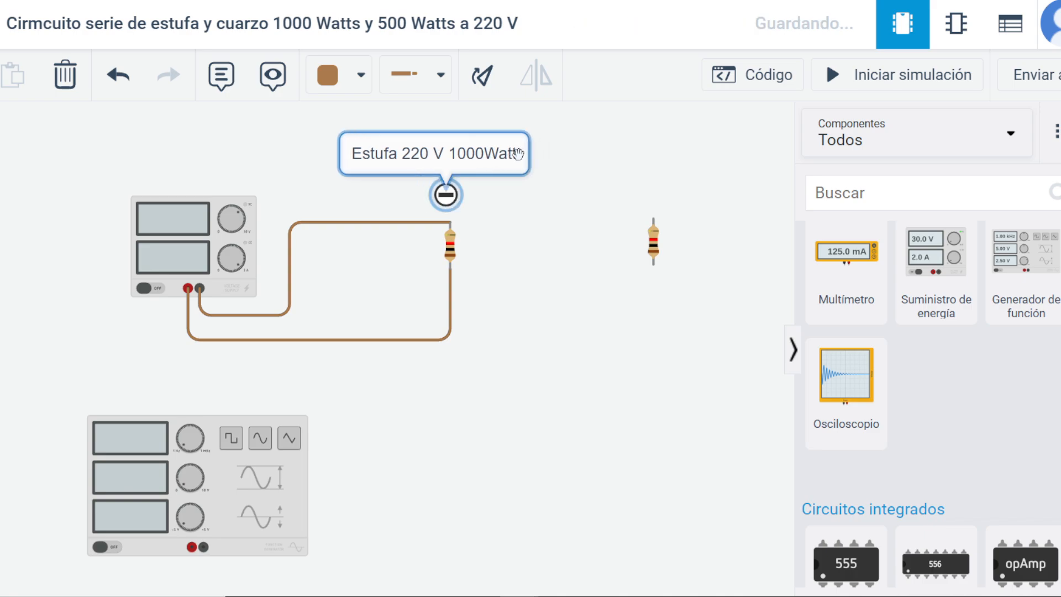
# Replace the text of the note above the first resistor with "Estufa 220 V 1000 W".
pyautogui.tripleClick(490, 154)
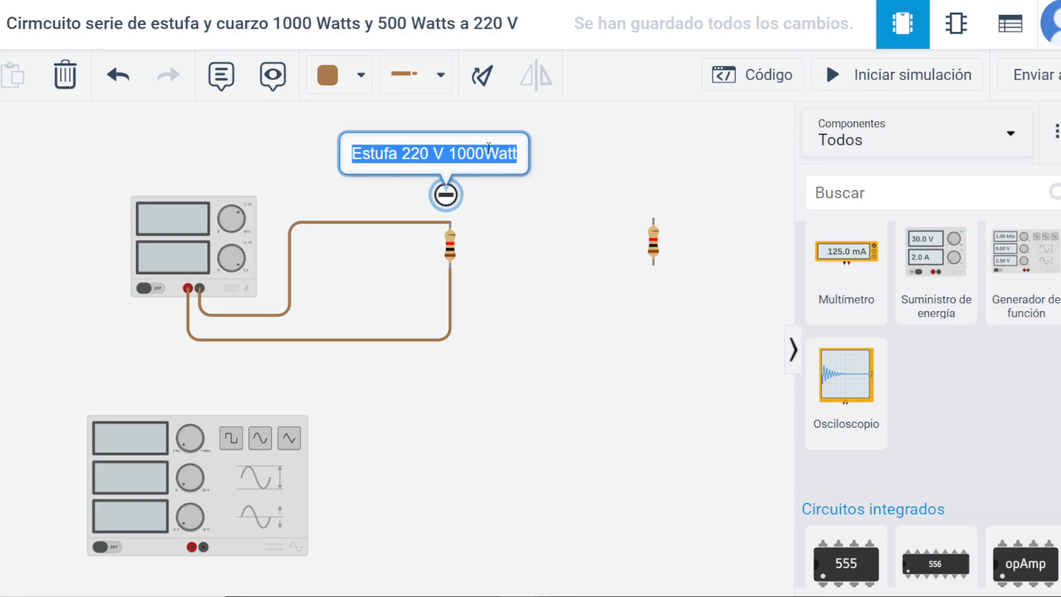
pyautogui.press('BackSpace')
pyautogui.write('E')
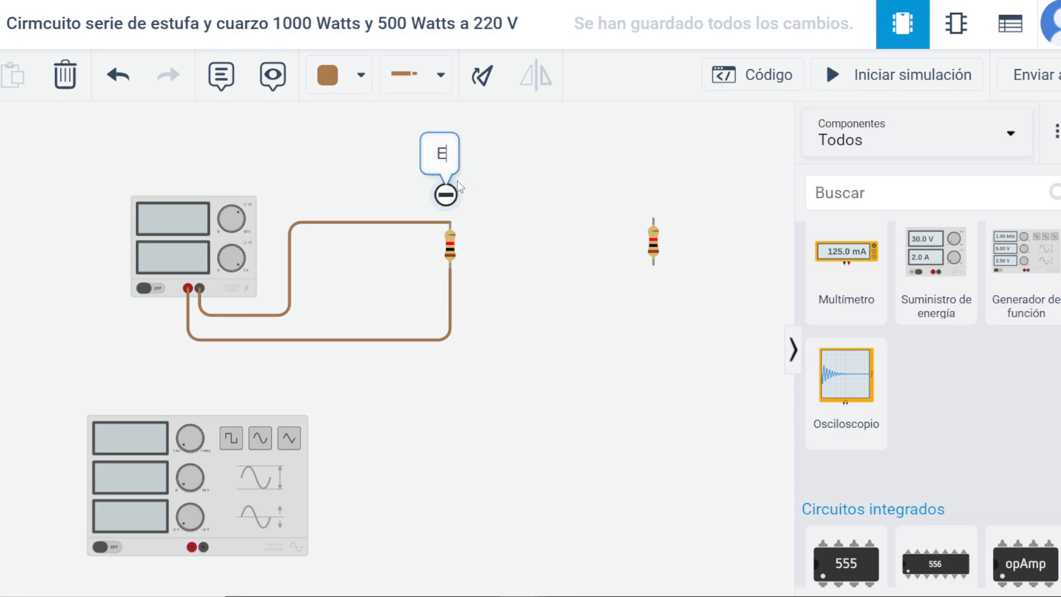
pyautogui.write('stufa 220 V')
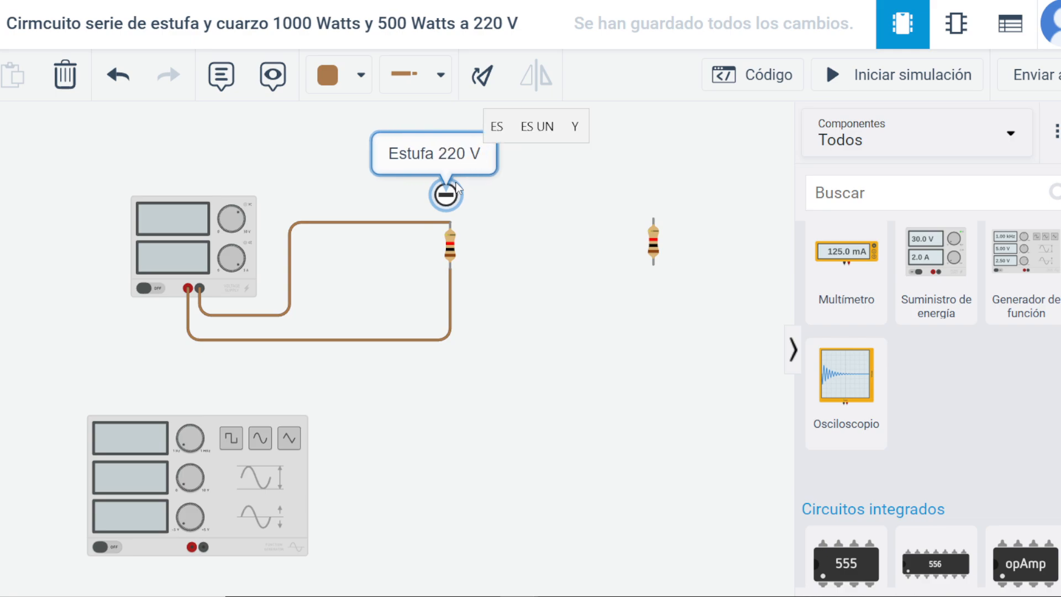
pyautogui.write('  100')
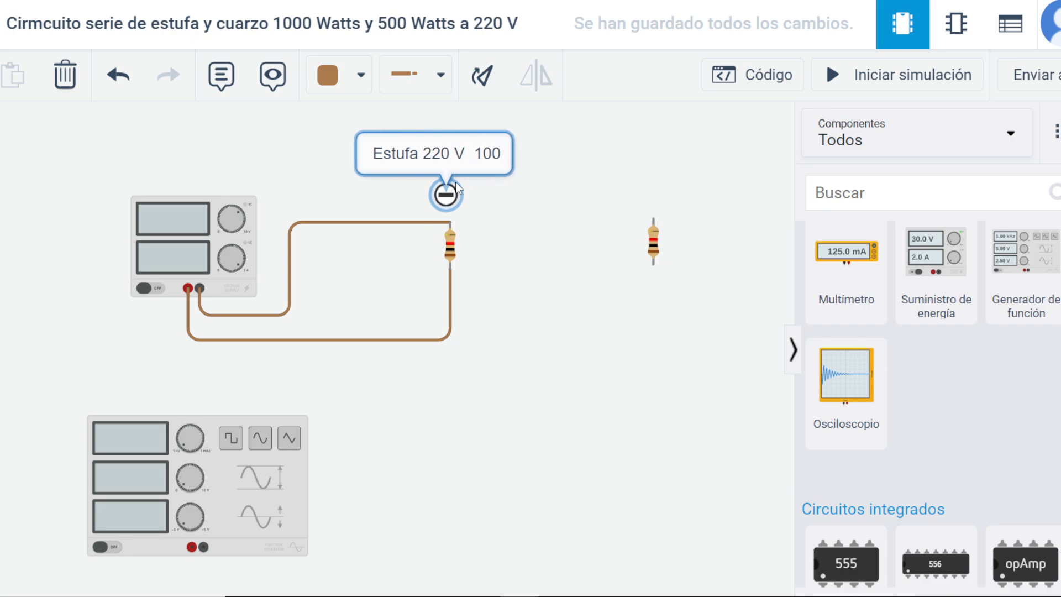
pyautogui.write('0 W')
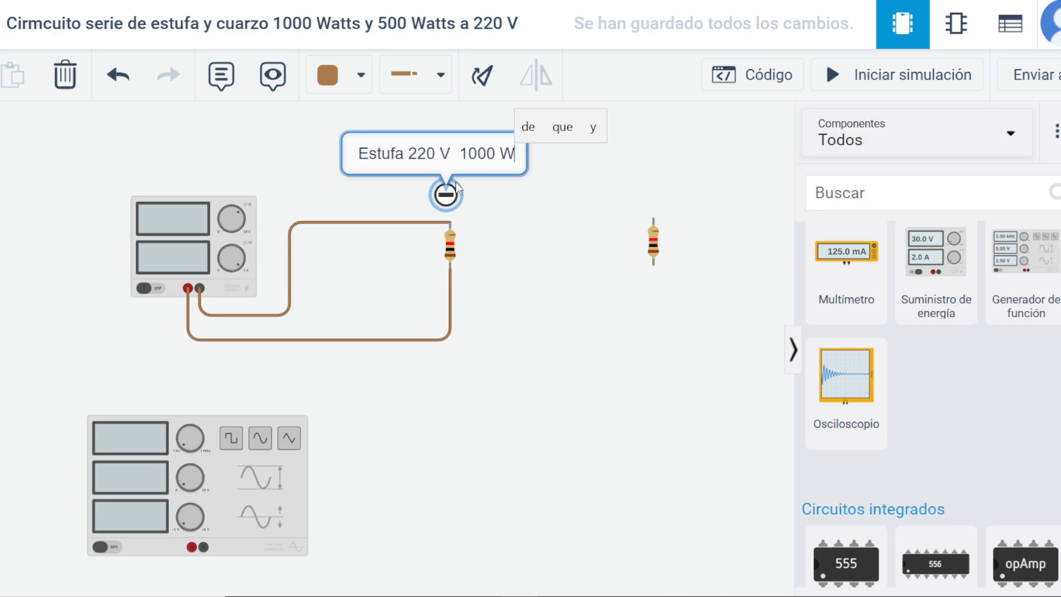
pyautogui.click(480, 294)
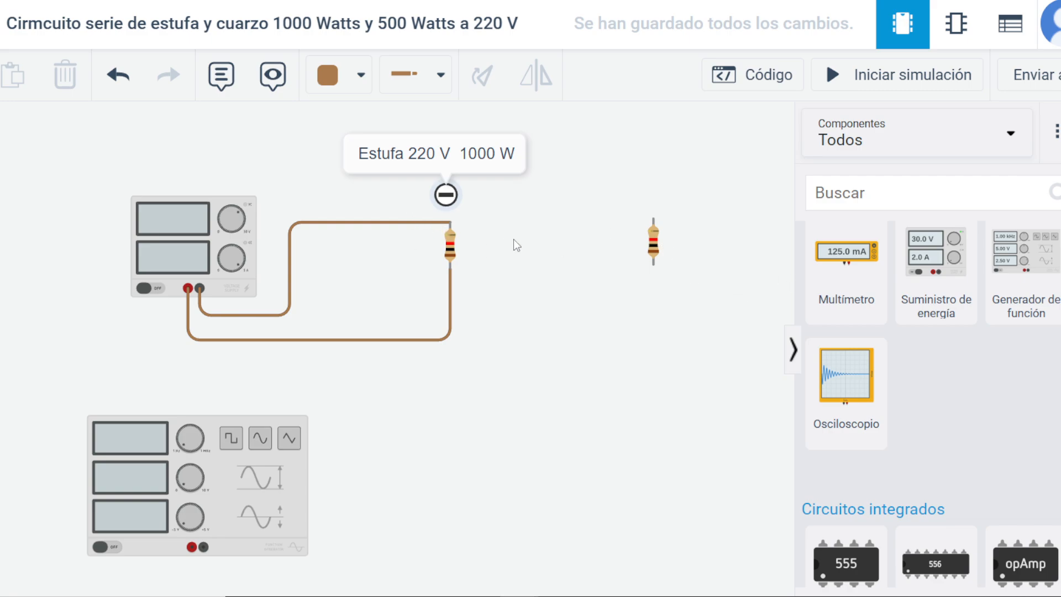
# Run the simulation briefly to check the supply readings, stop it, and inspect the first resistor's resistance setting.
pyautogui.click(884, 84)
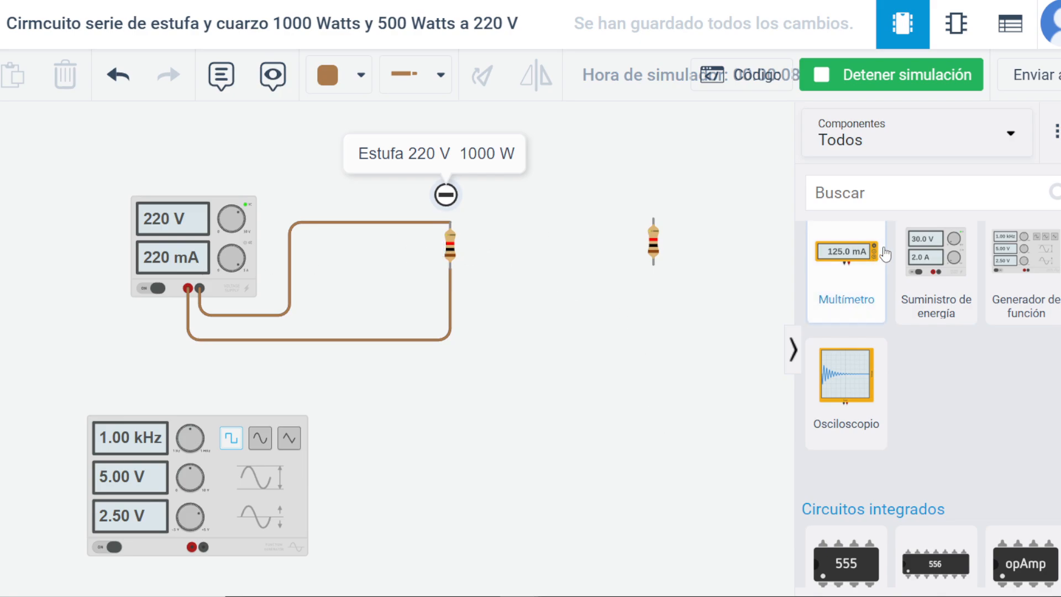
pyautogui.click(869, 88)
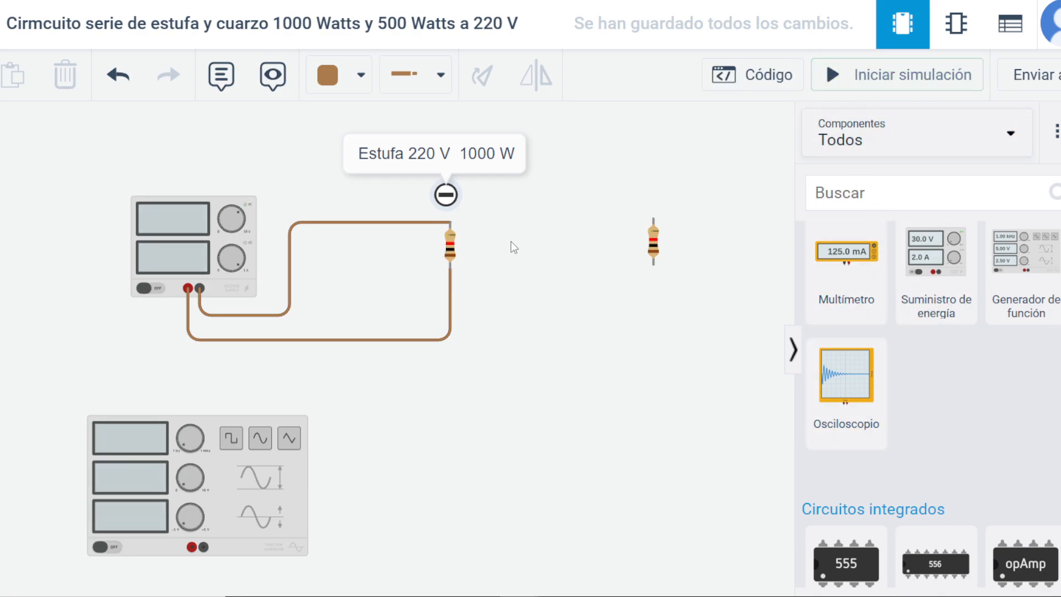
pyautogui.click(451, 246)
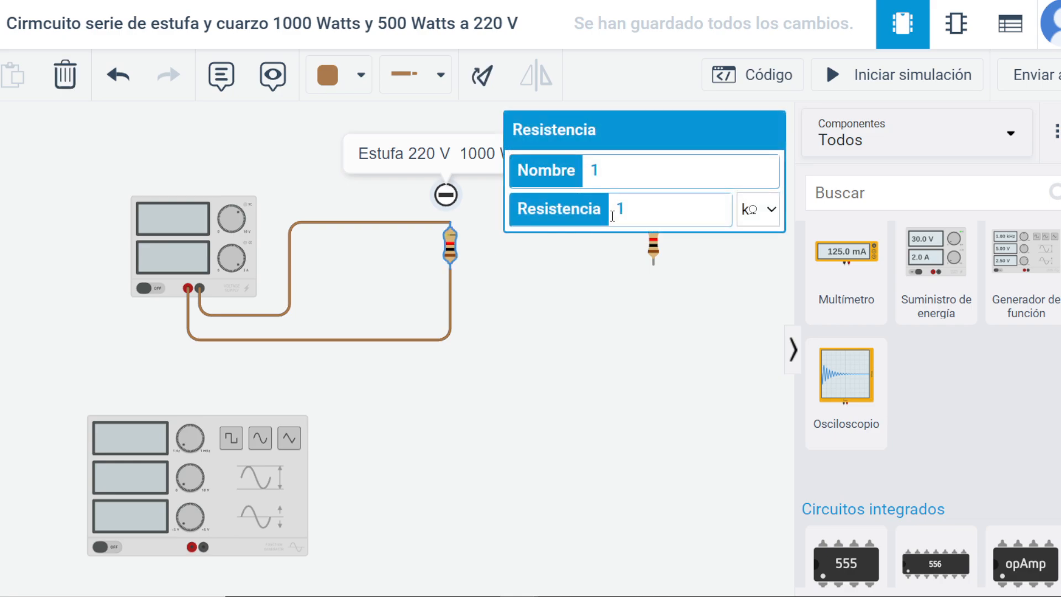
pyautogui.click(640, 363)
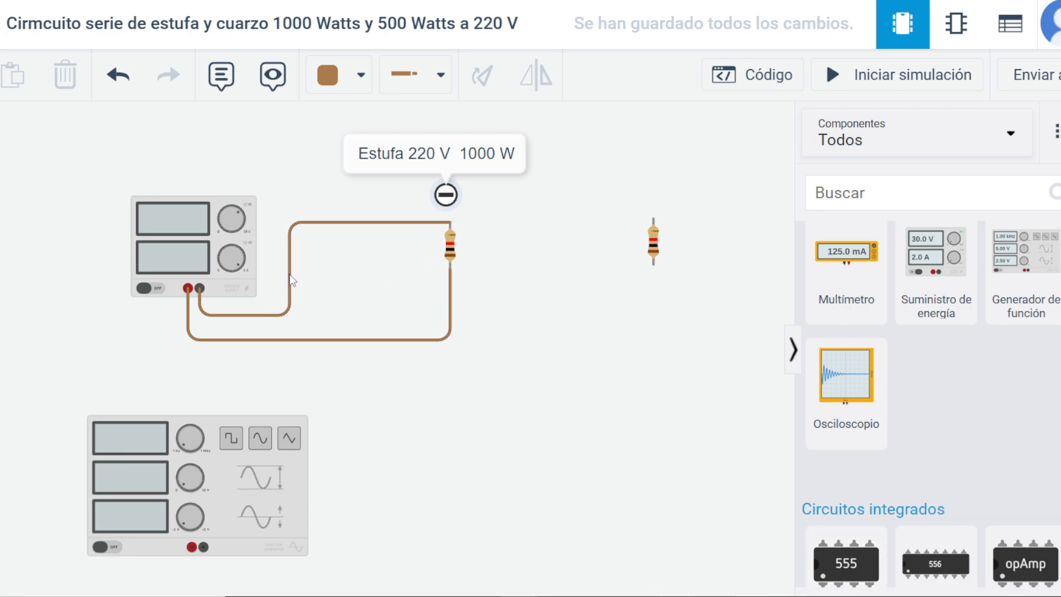
pyautogui.click(452, 244)
pyautogui.moveTo(615, 416); pyautogui.dragTo(626, 400)
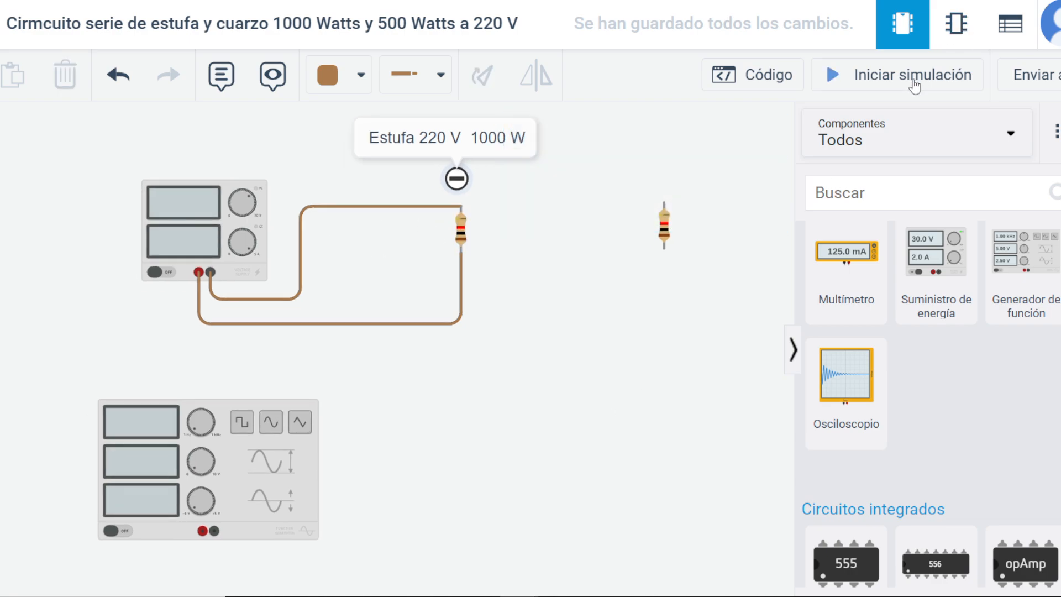
# Start the simulation and set the first resistor's resistance to 500 kΩ.
pyautogui.click(912, 75)
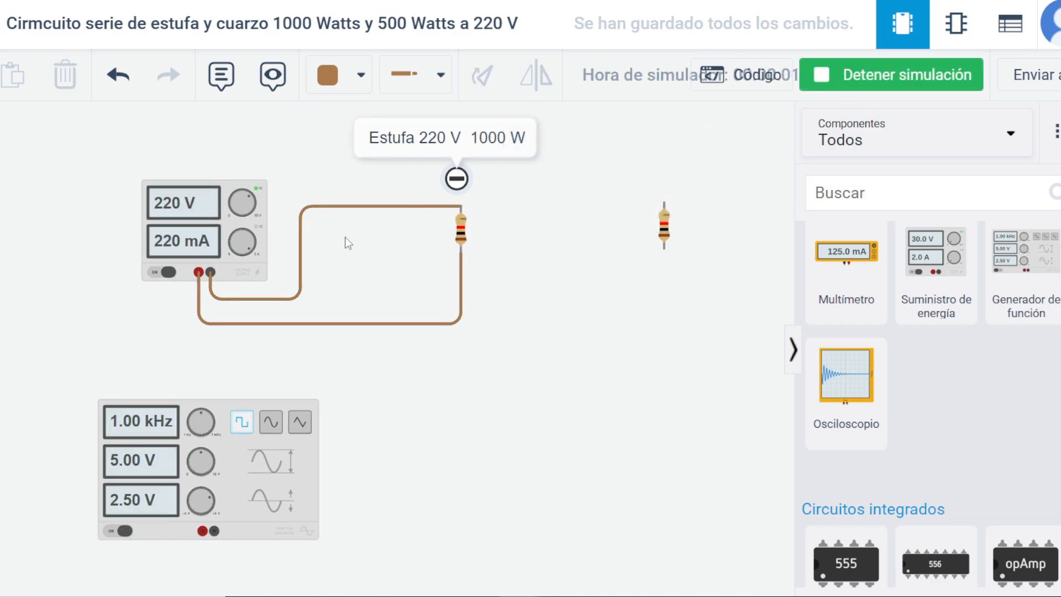
pyautogui.click(461, 231)
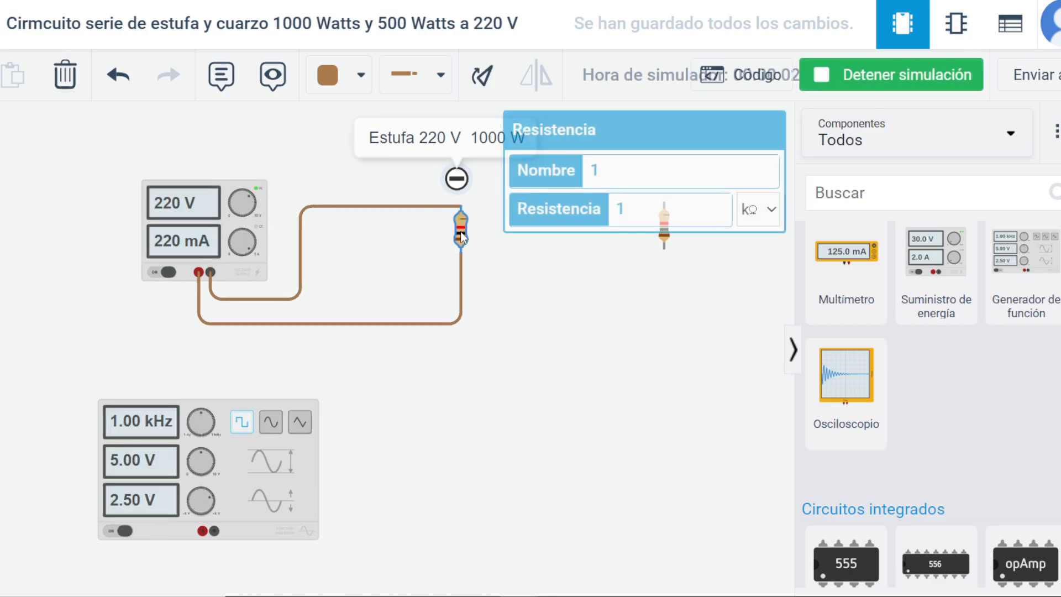
pyautogui.doubleClick(671, 211)
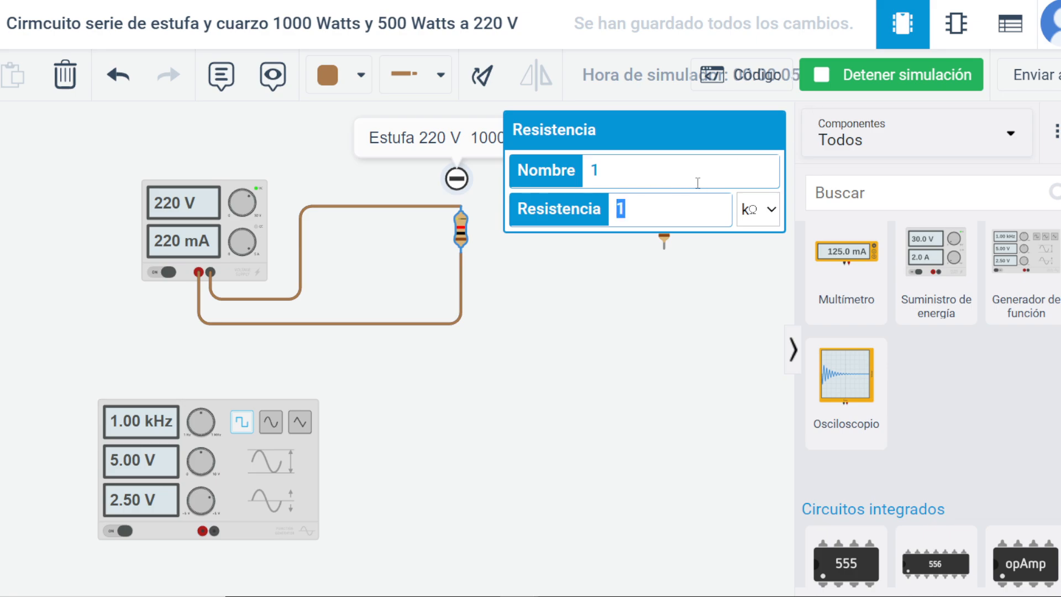
pyautogui.write('500')
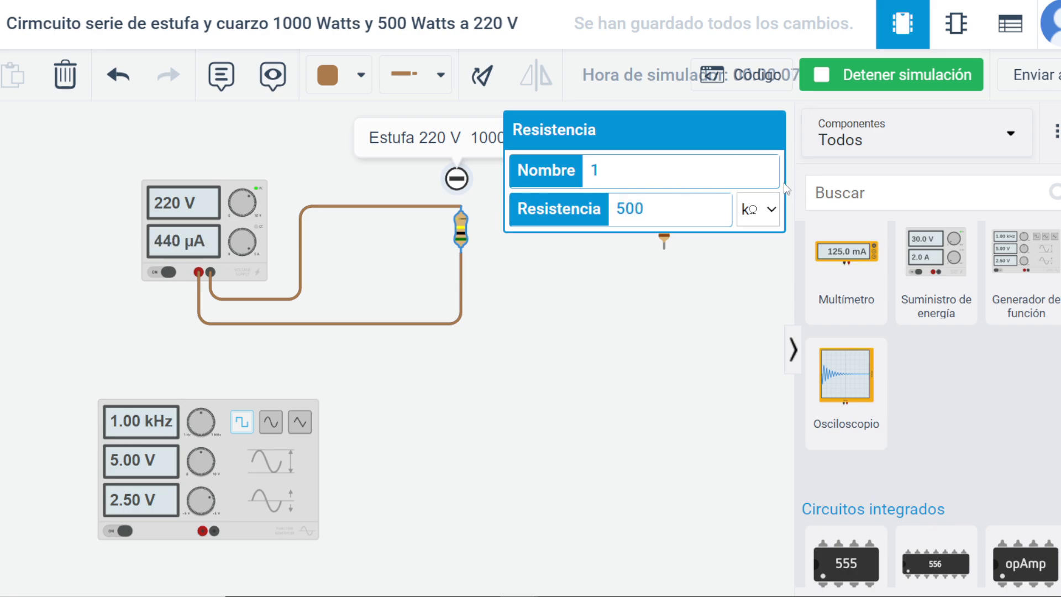
# Try to set the first resistor's resistance to 0,5 kΩ.
pyautogui.moveTo(694, 210); pyautogui.dragTo(596, 213)
pyautogui.press('BackSpace')
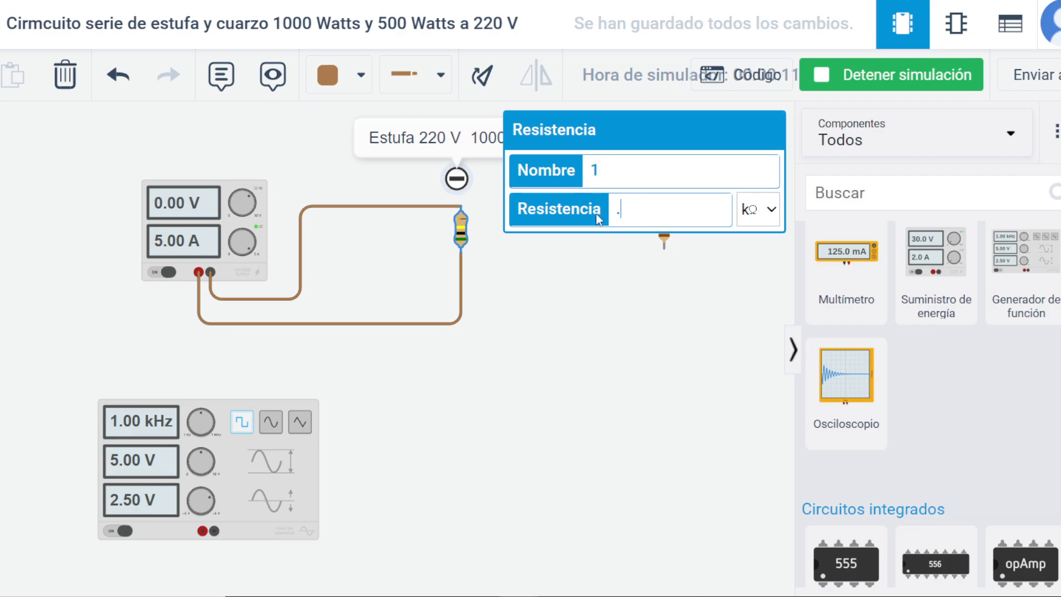
pyautogui.write('.,5')
pyautogui.press('BackSpace')
pyautogui.write('0,5')
pyautogui.click(663, 300)
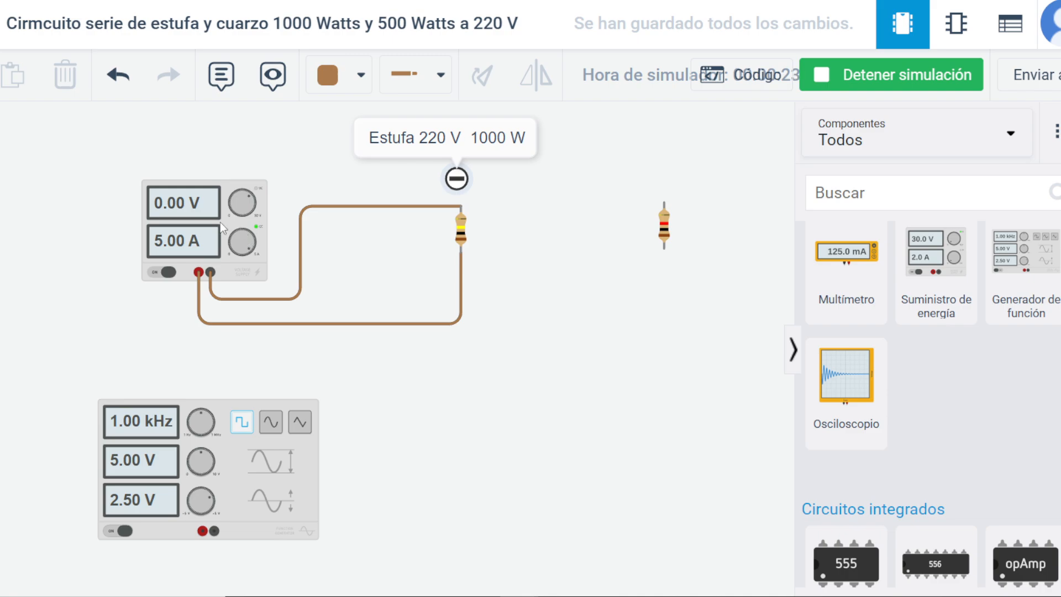
# Check the power supply's voltage and current settings and restart the simulation.
pyautogui.click(209, 213)
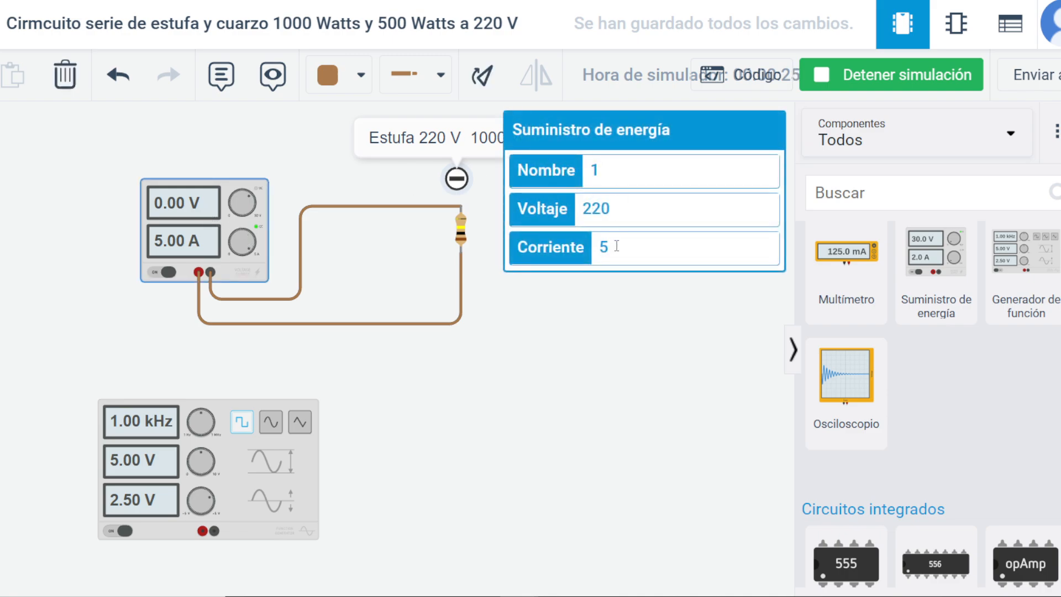
pyautogui.click(532, 305)
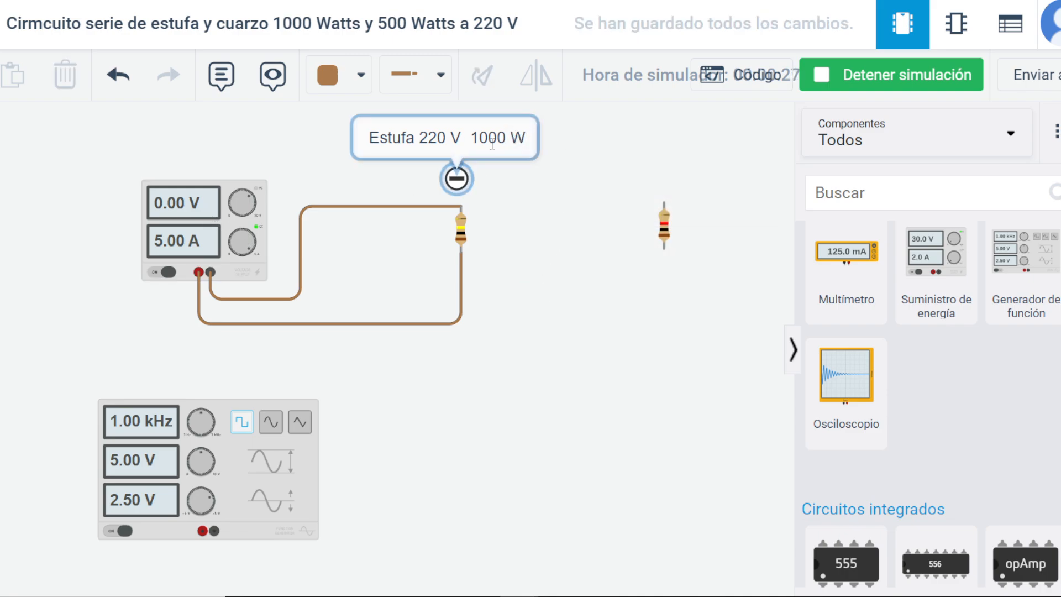
pyautogui.click(901, 76)
pyautogui.click(901, 75)
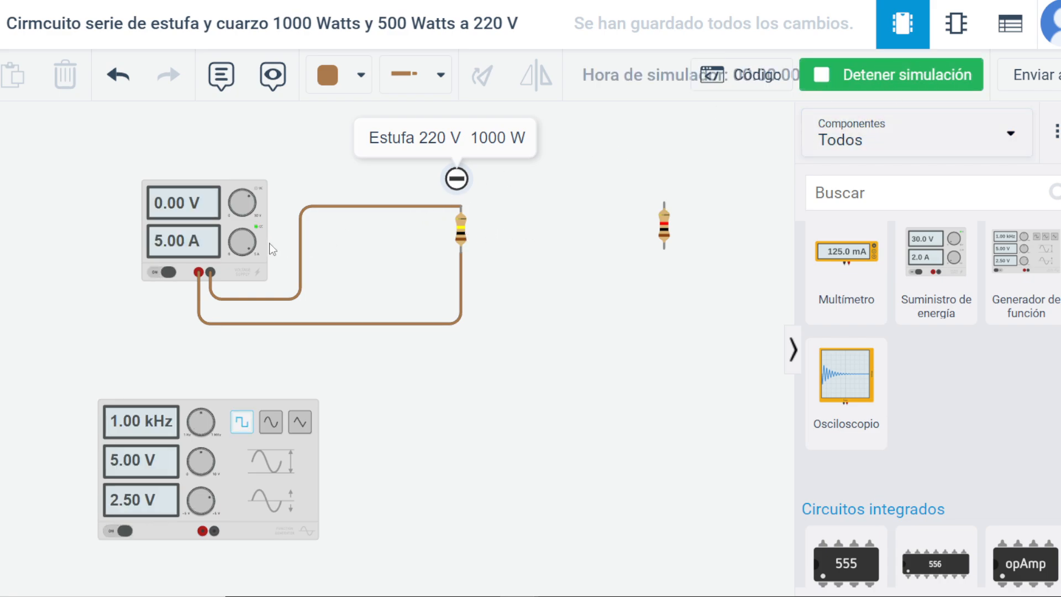
# Change the first resistor's unit to Ω and set its resistance to 500.
pyautogui.click(461, 228)
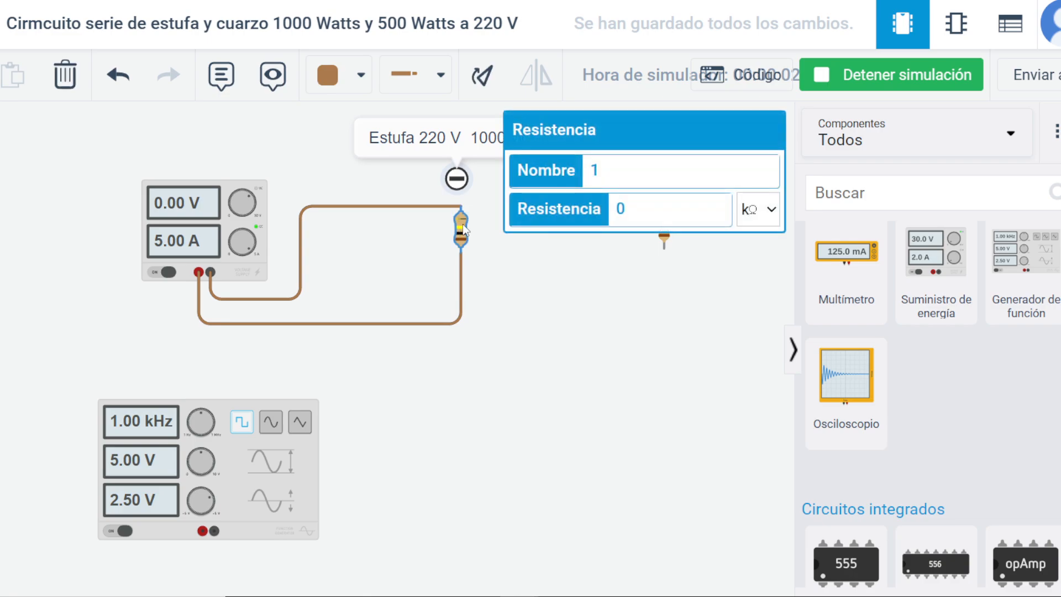
pyautogui.click(771, 211)
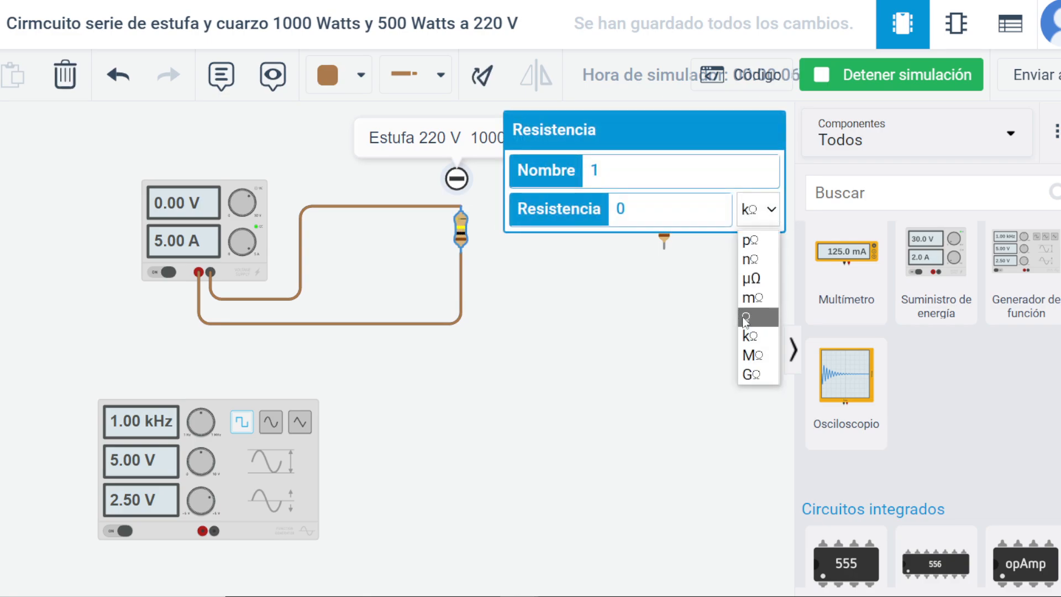
pyautogui.click(746, 318)
pyautogui.moveTo(667, 220); pyautogui.dragTo(608, 221)
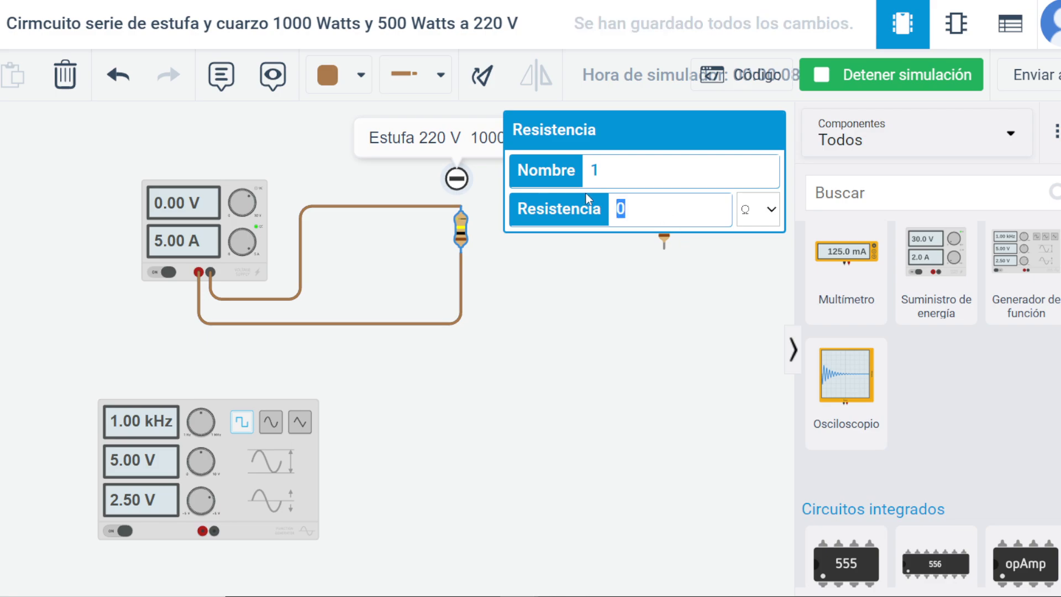
pyautogui.write('500')
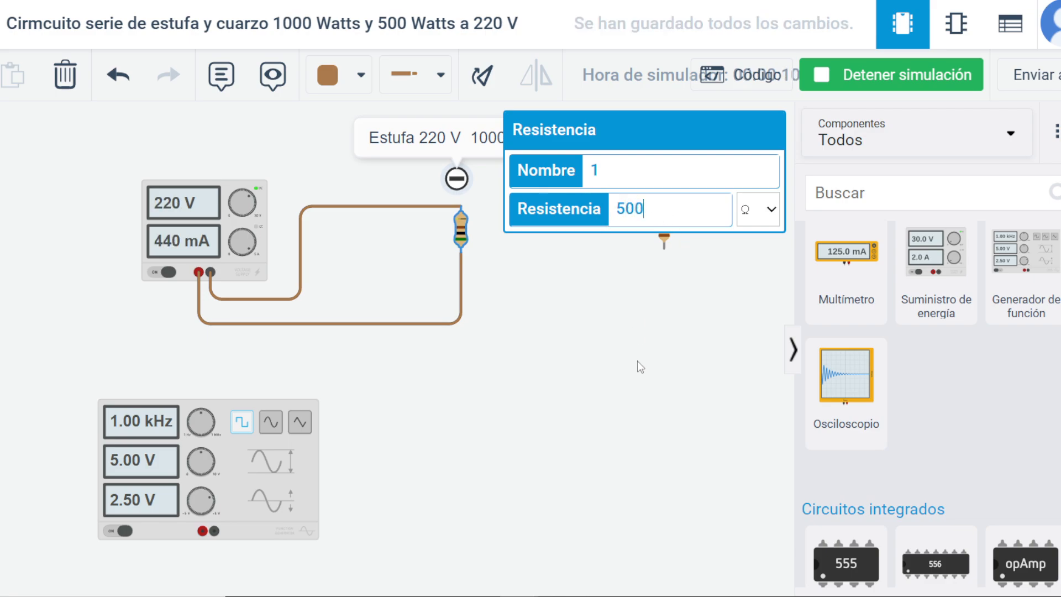
pyautogui.click(639, 362)
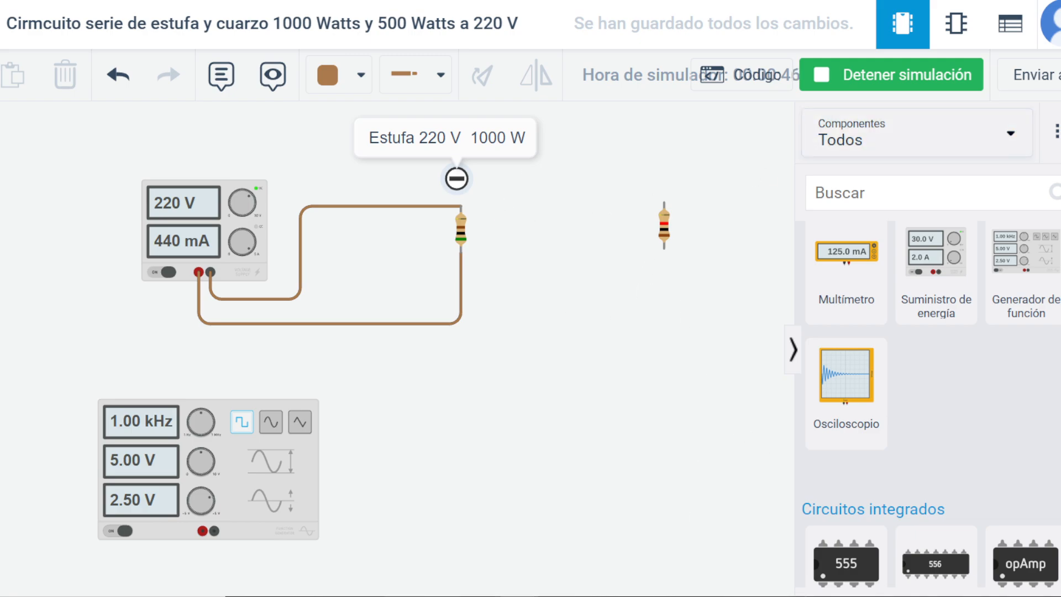
# Switch to Calculator, work out the heater current by dividing 1000 by 220, and close Calculator.
pyautogui.hotkey('alt', 'Tab')
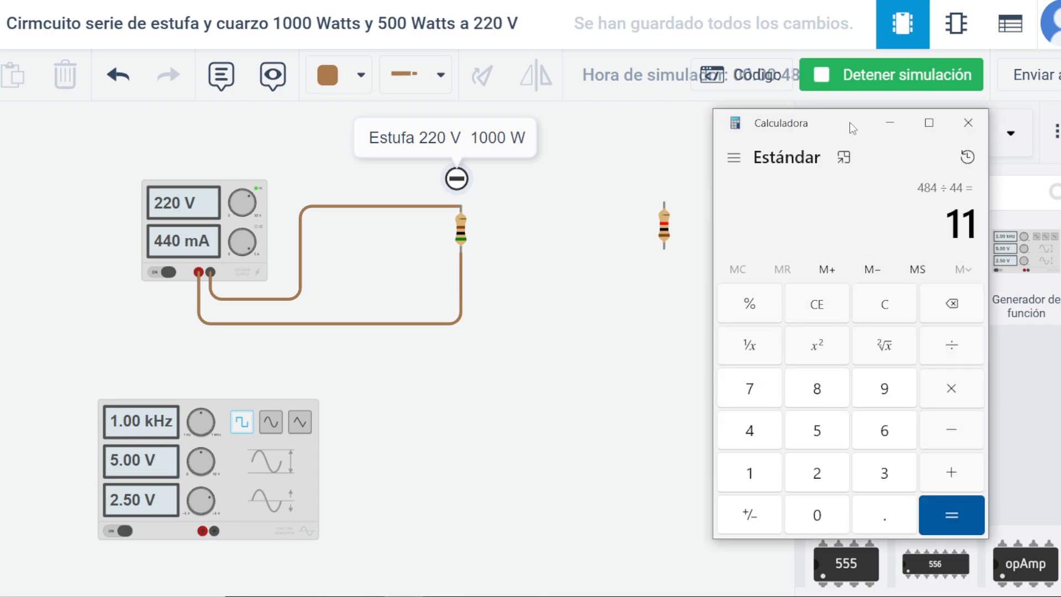
pyautogui.moveTo(853, 128); pyautogui.dragTo(640, 153)
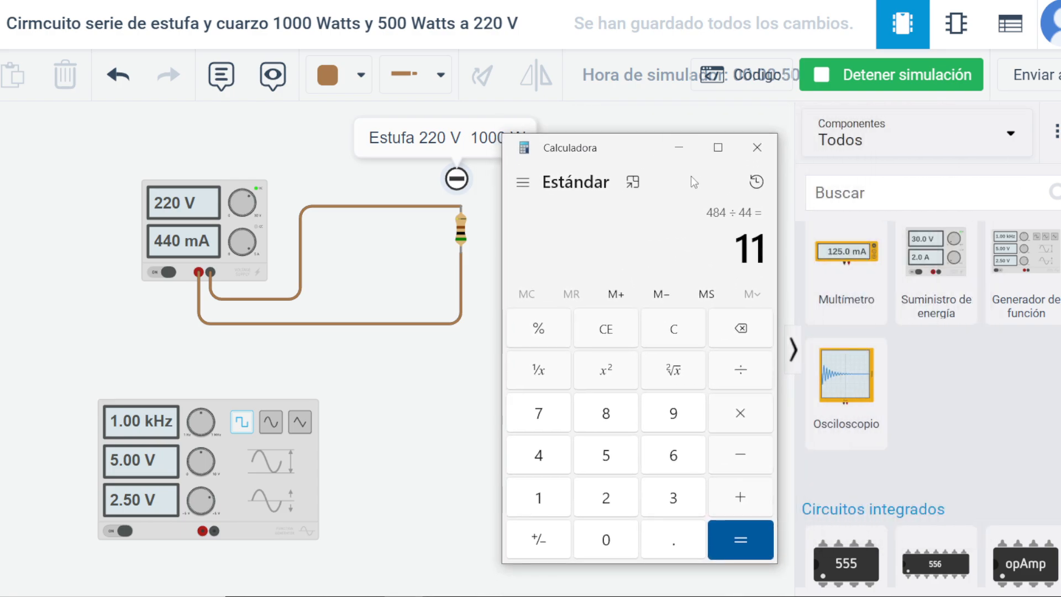
pyautogui.click(674, 332)
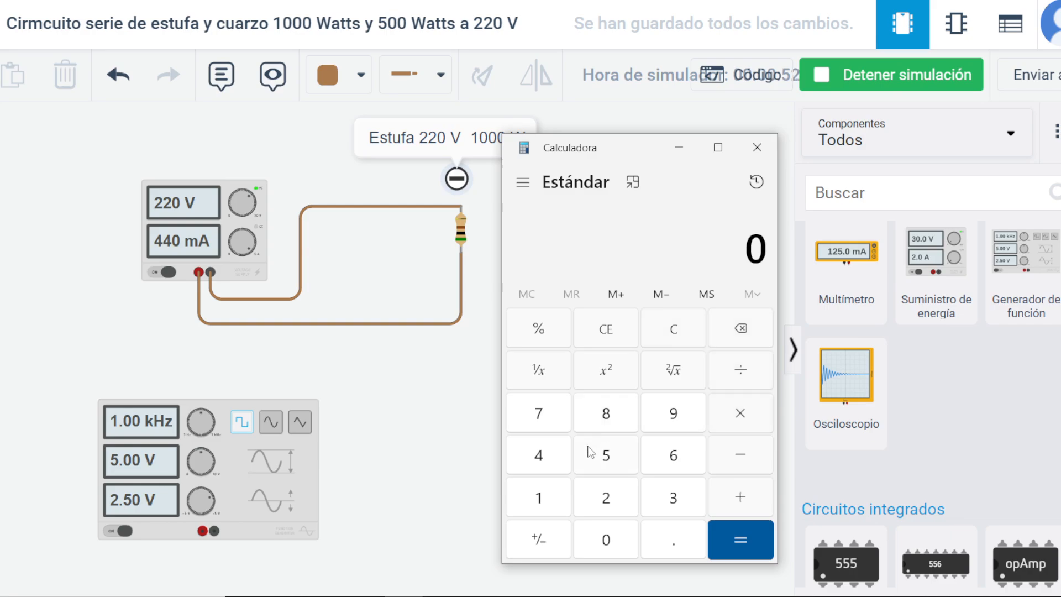
pyautogui.click(540, 500)
pyautogui.click(620, 547)
pyautogui.click(620, 548)
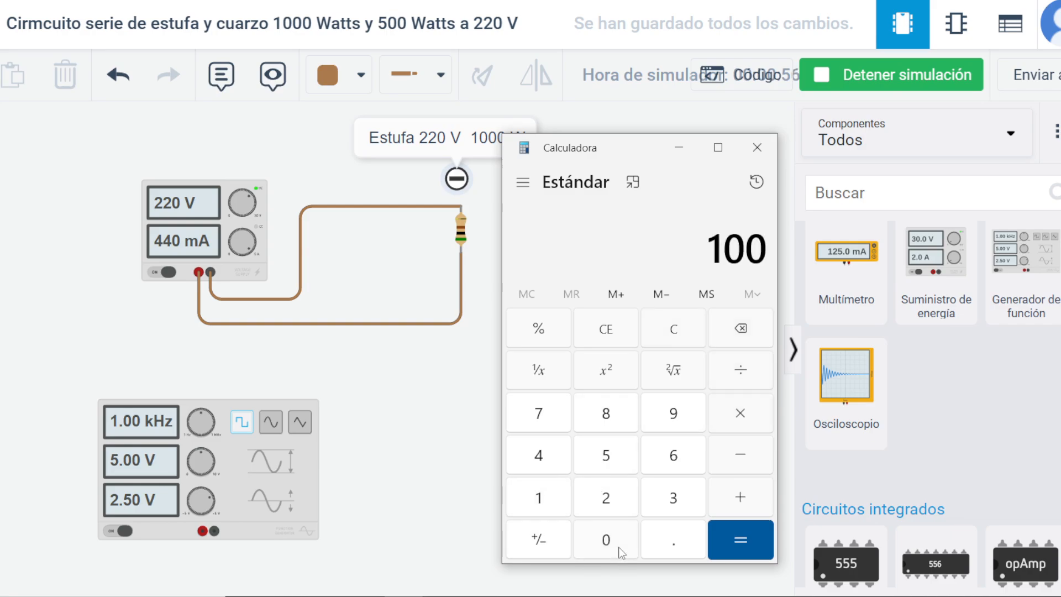
pyautogui.click(620, 547)
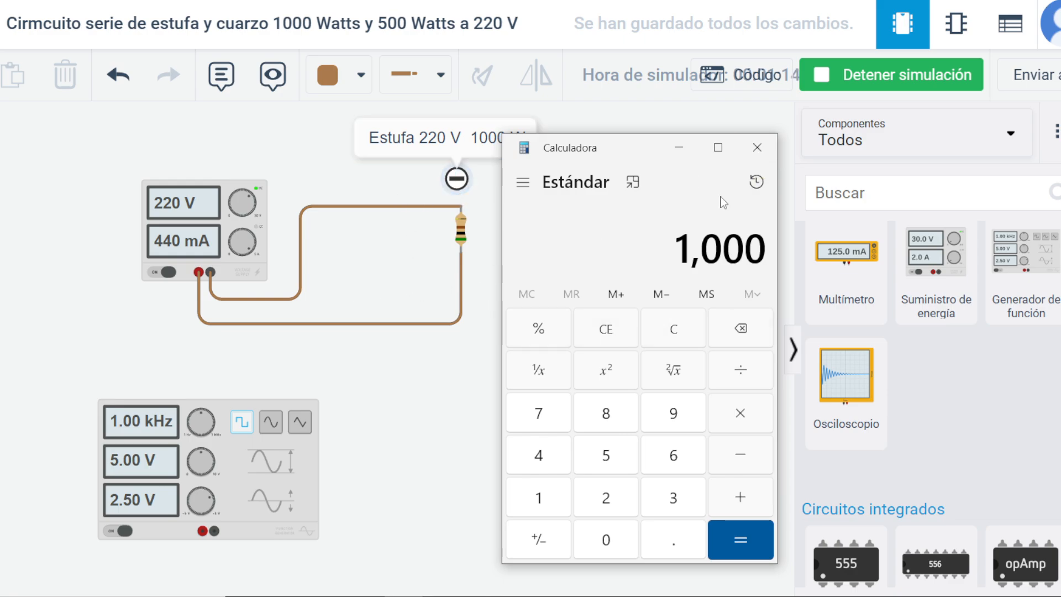
pyautogui.click(742, 376)
pyautogui.click(608, 496)
pyautogui.click(614, 497)
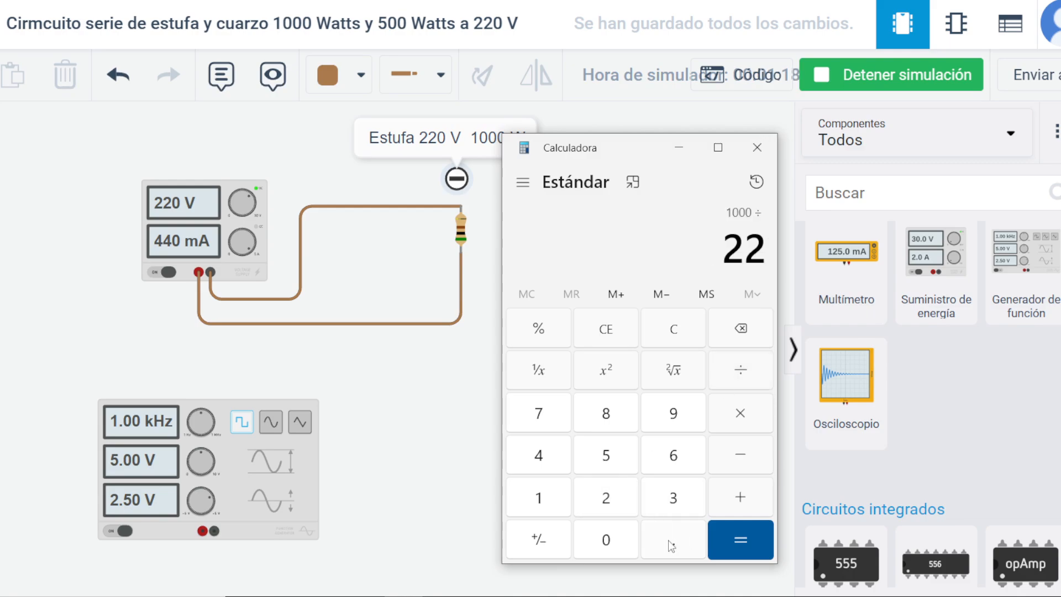
pyautogui.click(615, 553)
pyautogui.click(738, 535)
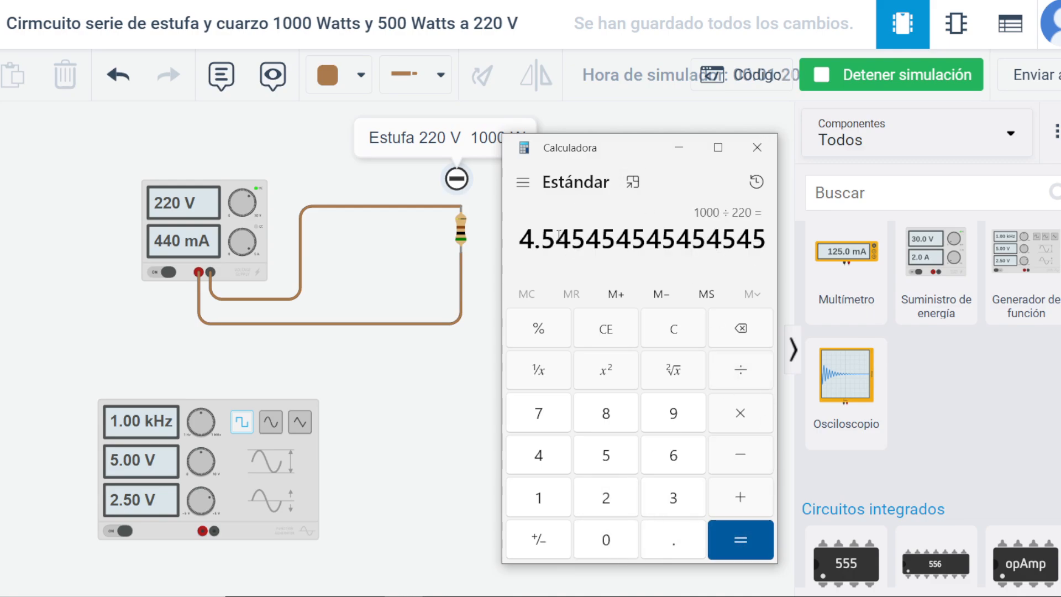
pyautogui.click(757, 149)
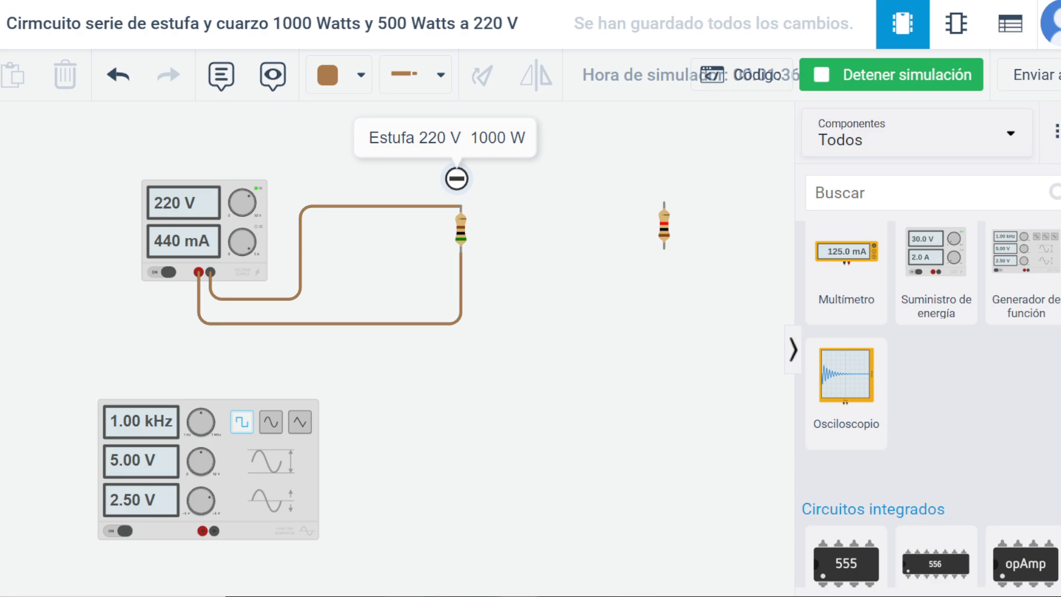
# Switch to Calculator, divide 220 by 4.53 to work out the 1000 W heater's resistance, and close Calculator.
pyautogui.click(403, 596)
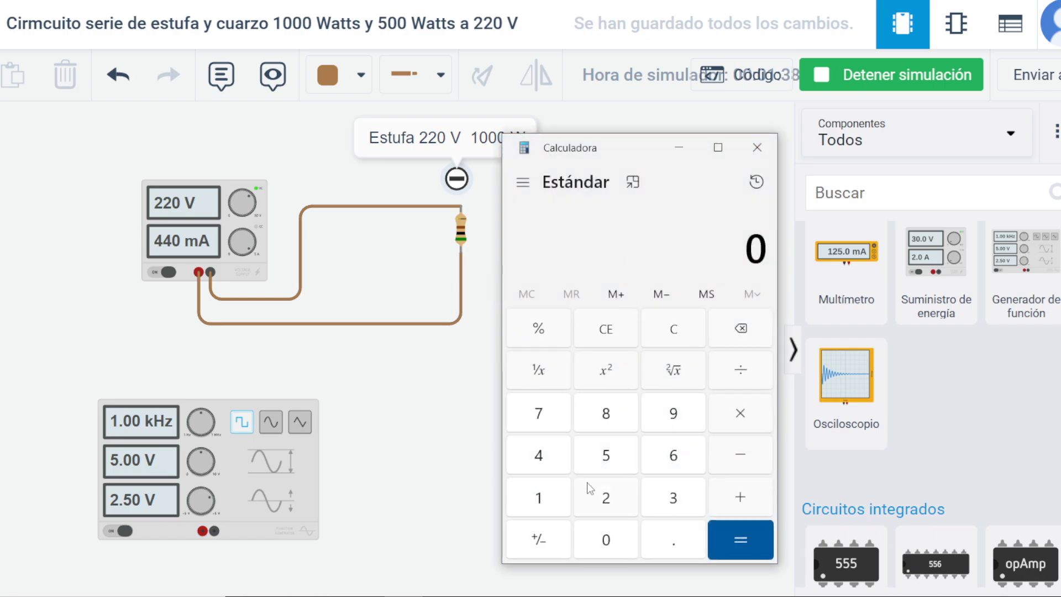
pyautogui.click(595, 501)
pyautogui.click(596, 504)
pyautogui.click(589, 545)
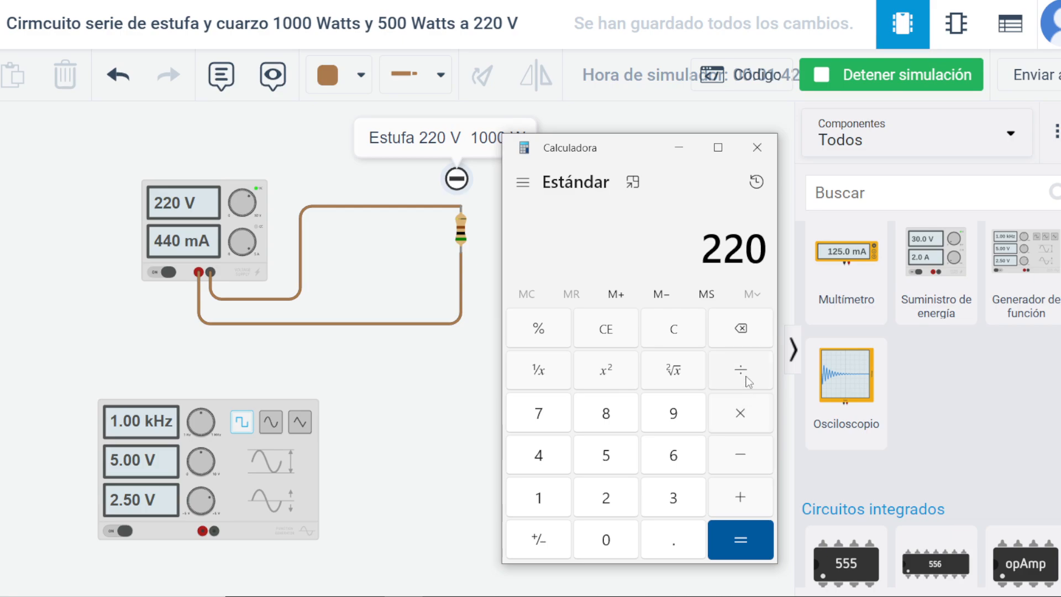
pyautogui.click(744, 374)
pyautogui.click(548, 469)
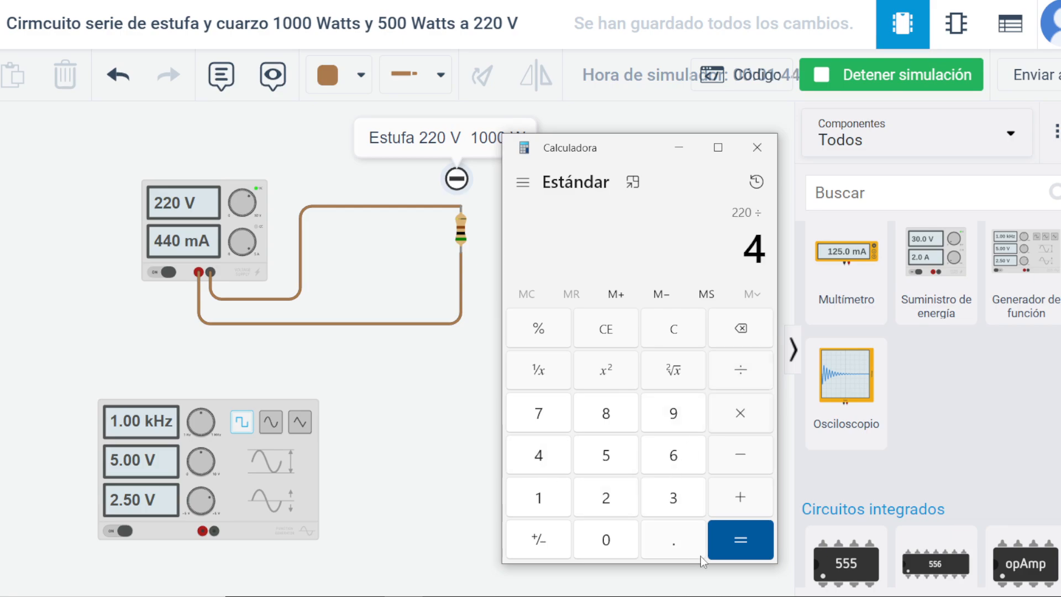
pyautogui.click(669, 550)
pyautogui.click(610, 461)
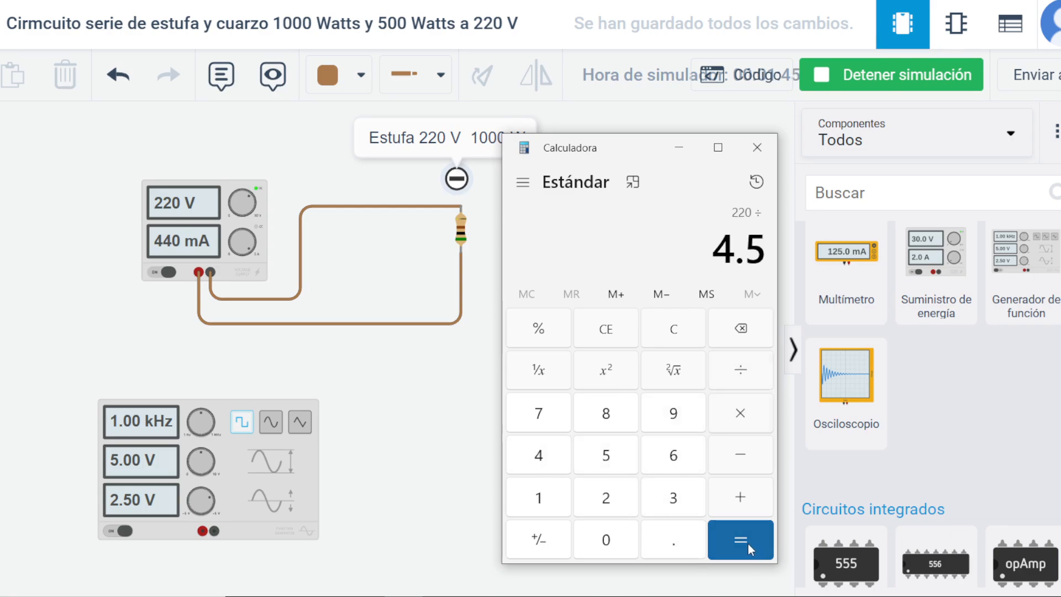
pyautogui.click(677, 501)
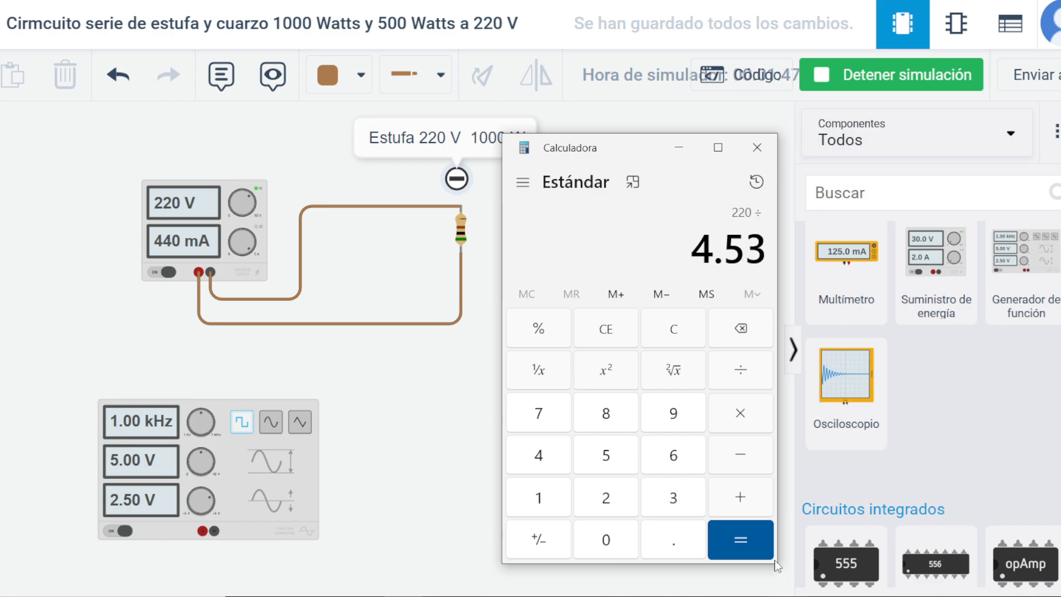
pyautogui.click(741, 543)
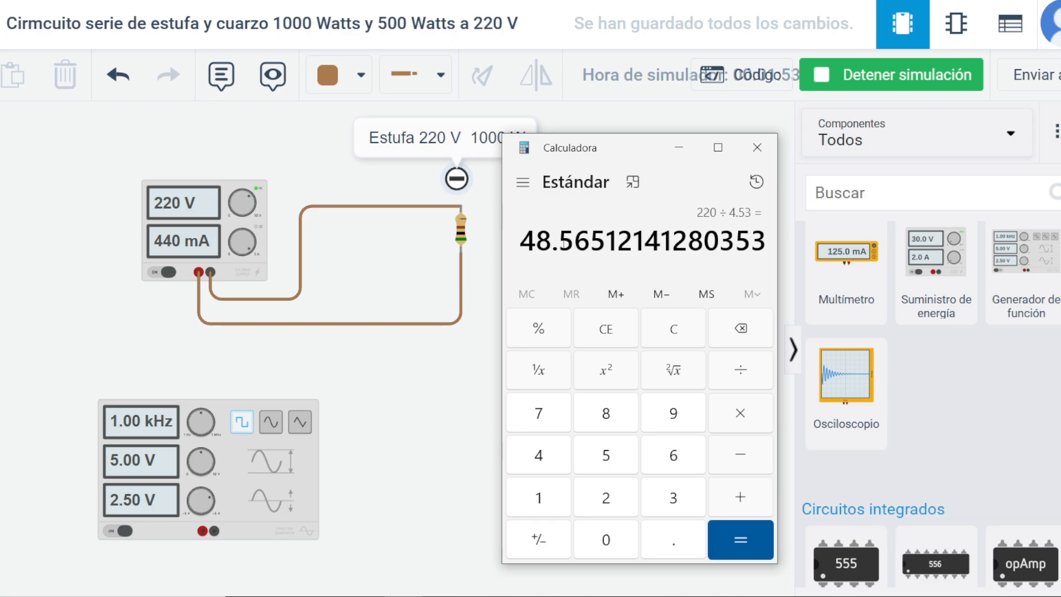
pyautogui.click(757, 147)
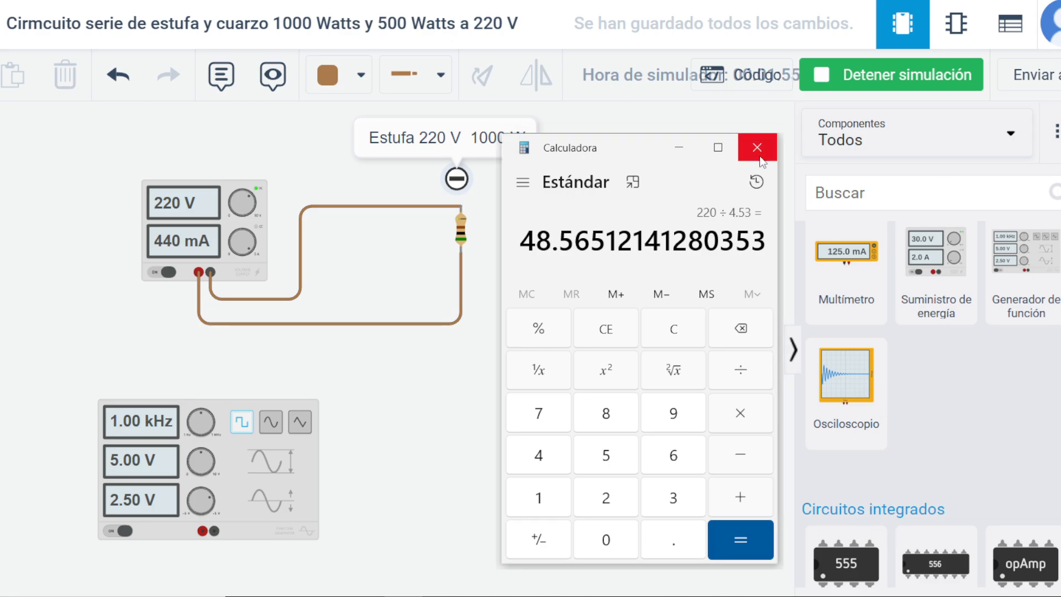
# Set the first resistor's resistance to 48.5 Ω and reopen its properties to check the value.
pyautogui.click(463, 231)
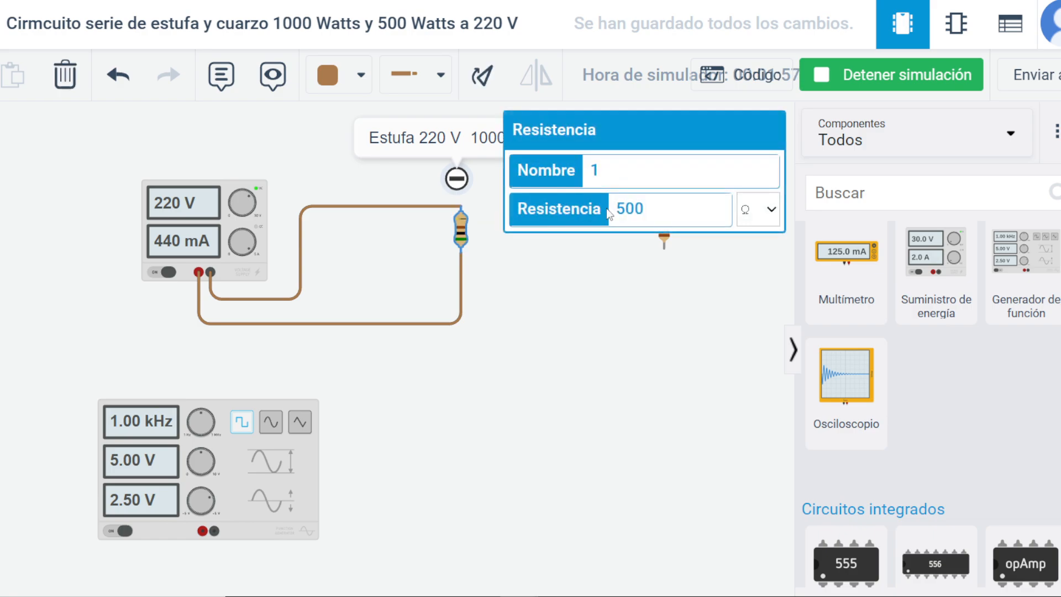
pyautogui.moveTo(645, 207); pyautogui.dragTo(614, 208)
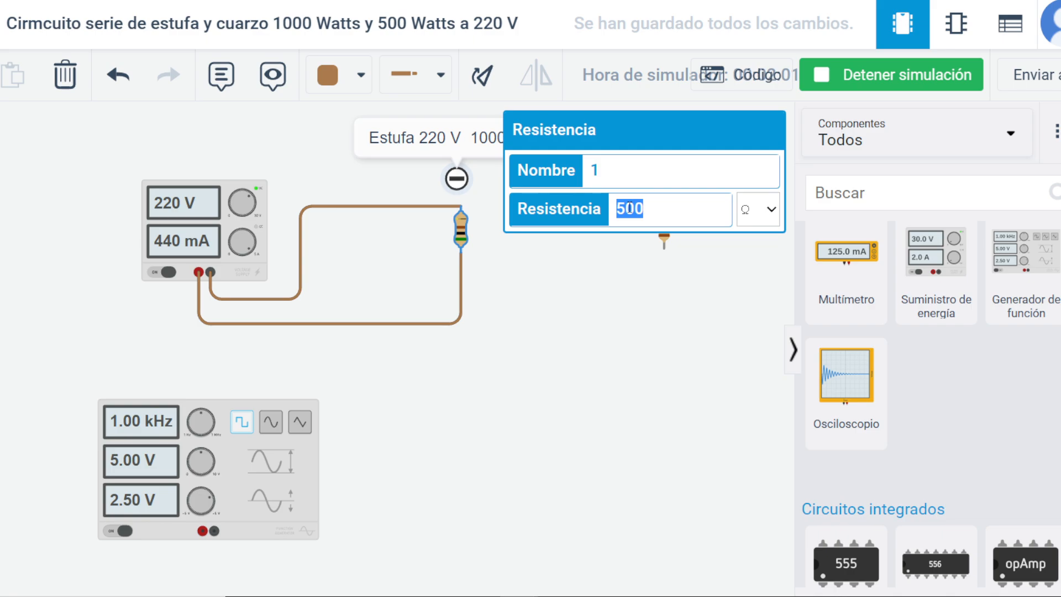
pyautogui.write('48.')
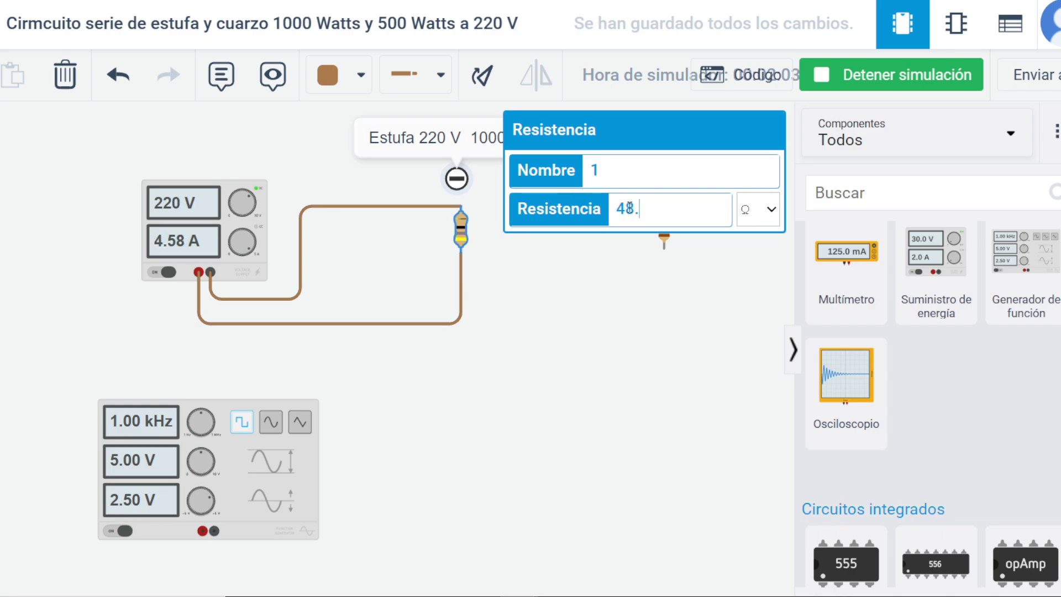
pyautogui.write('5')
pyautogui.click(433, 242)
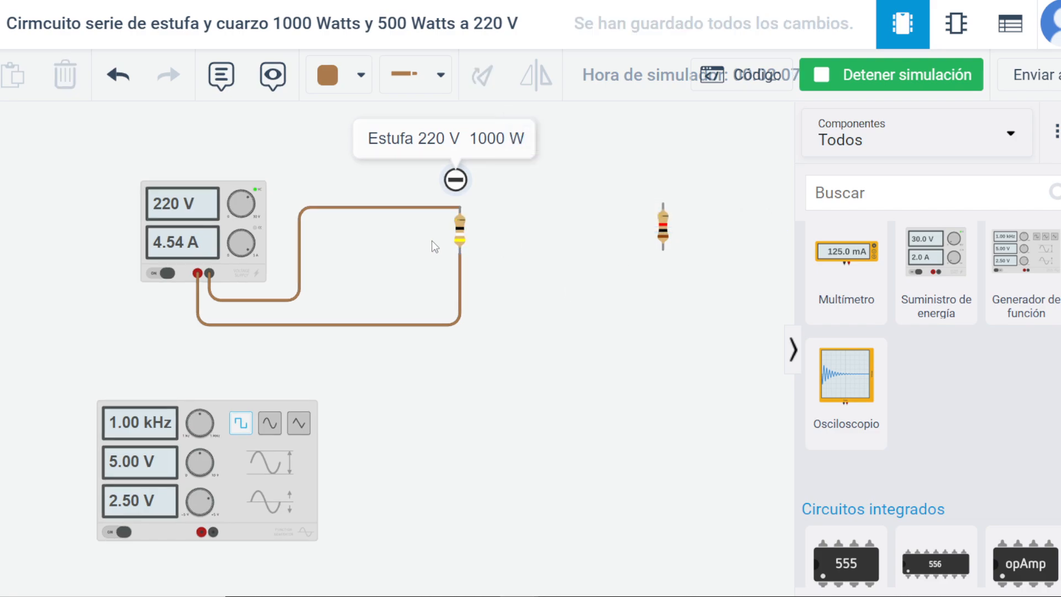
pyautogui.click(463, 234)
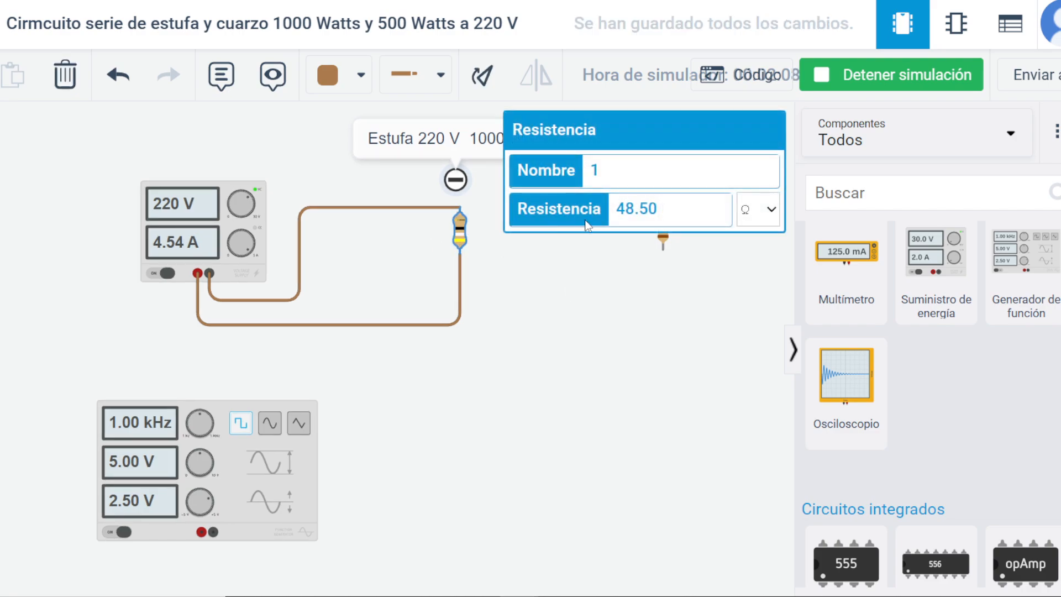
pyautogui.click(659, 320)
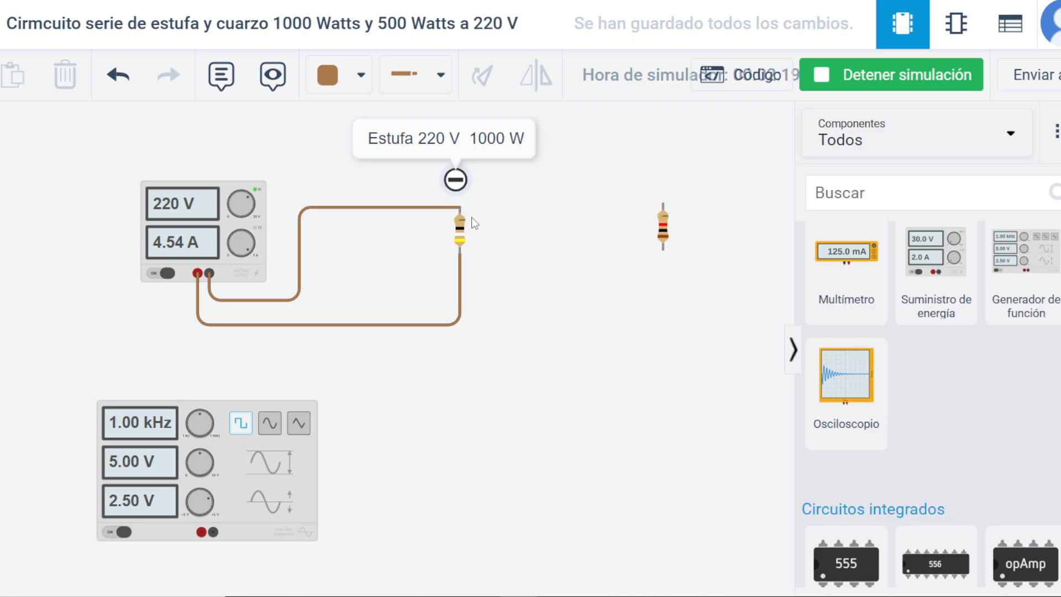
# Stop the simulation, wire both terminals of the second resistor in parallel with the first resistor, and restart the simulation.
pyautogui.click(907, 78)
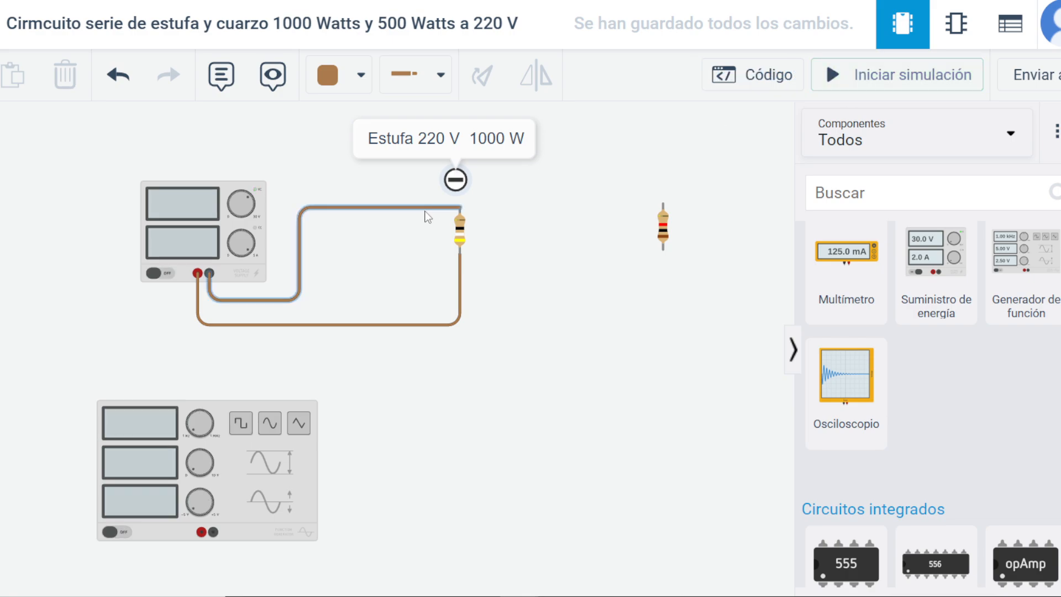
pyautogui.click(460, 207)
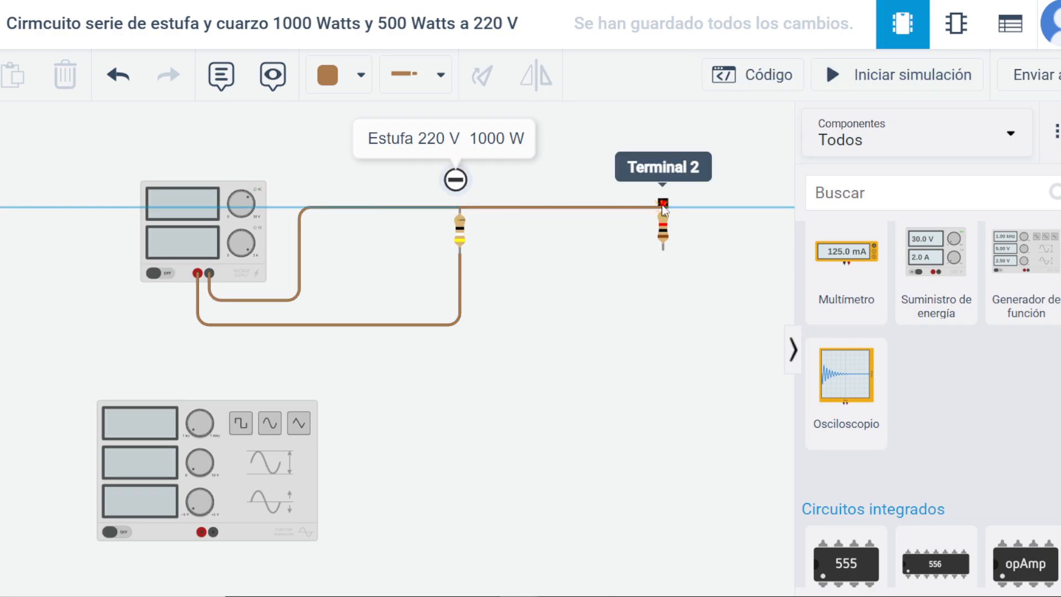
pyautogui.click(663, 206)
pyautogui.click(461, 254)
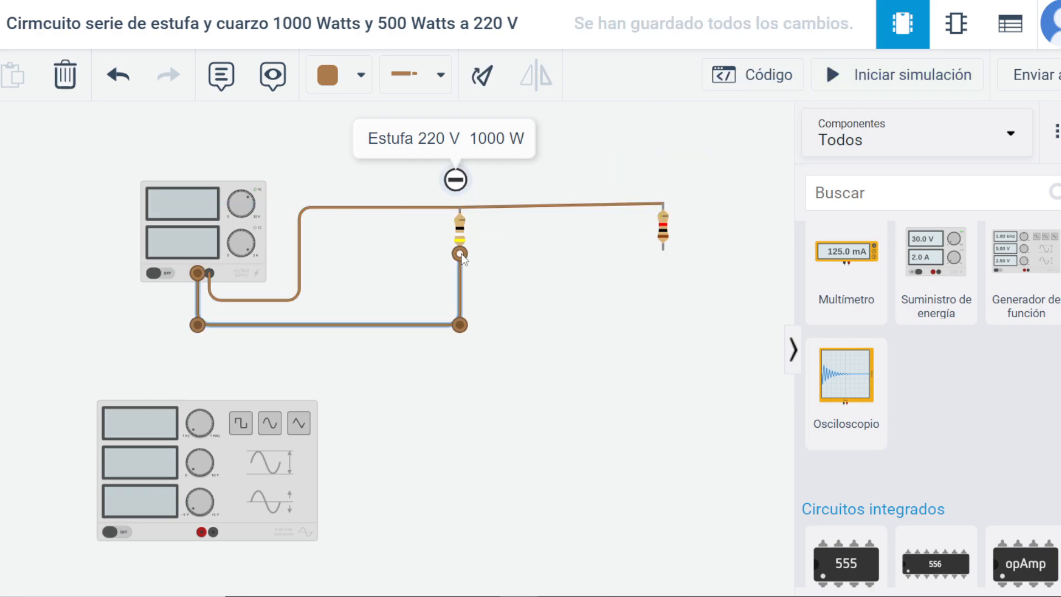
pyautogui.moveTo(464, 260)
pyautogui.mouseDown()
pyautogui.moveTo(492, 247)
pyautogui.moveTo(467, 261)
pyautogui.mouseUp()
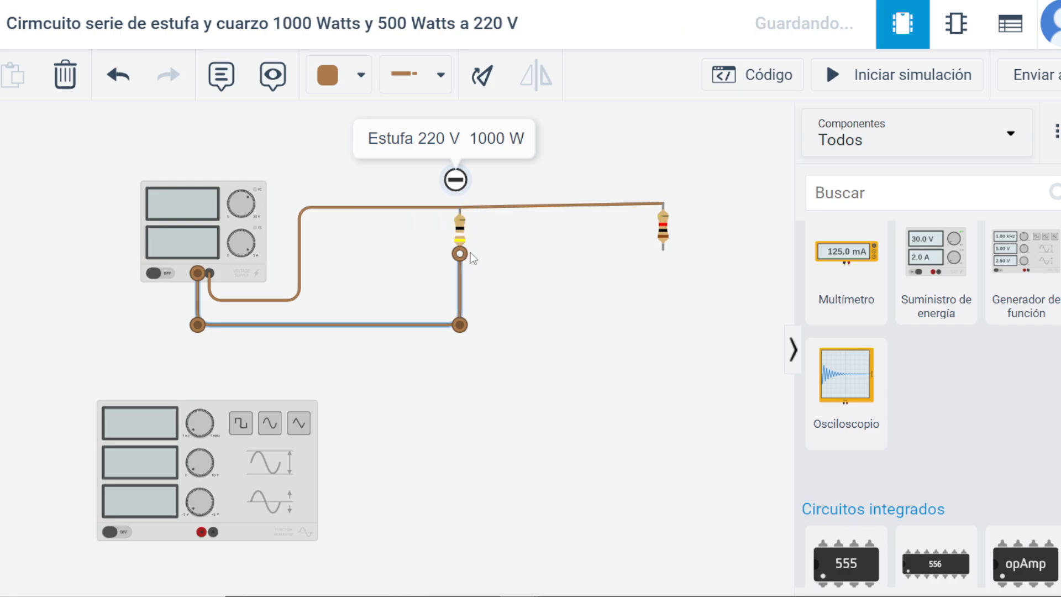
pyautogui.click(490, 263)
pyautogui.click(662, 247)
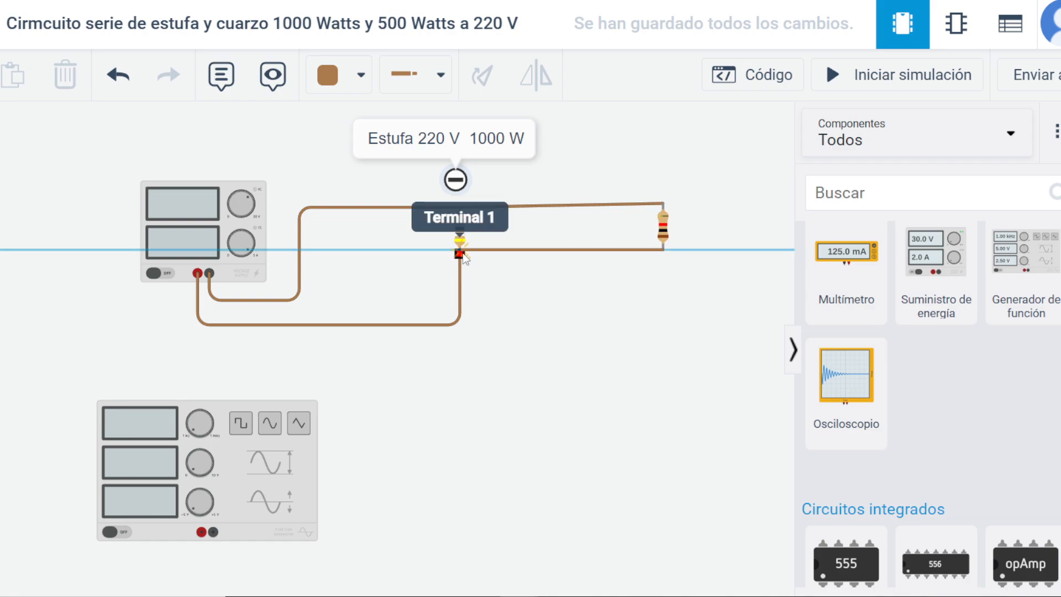
pyautogui.click(461, 255)
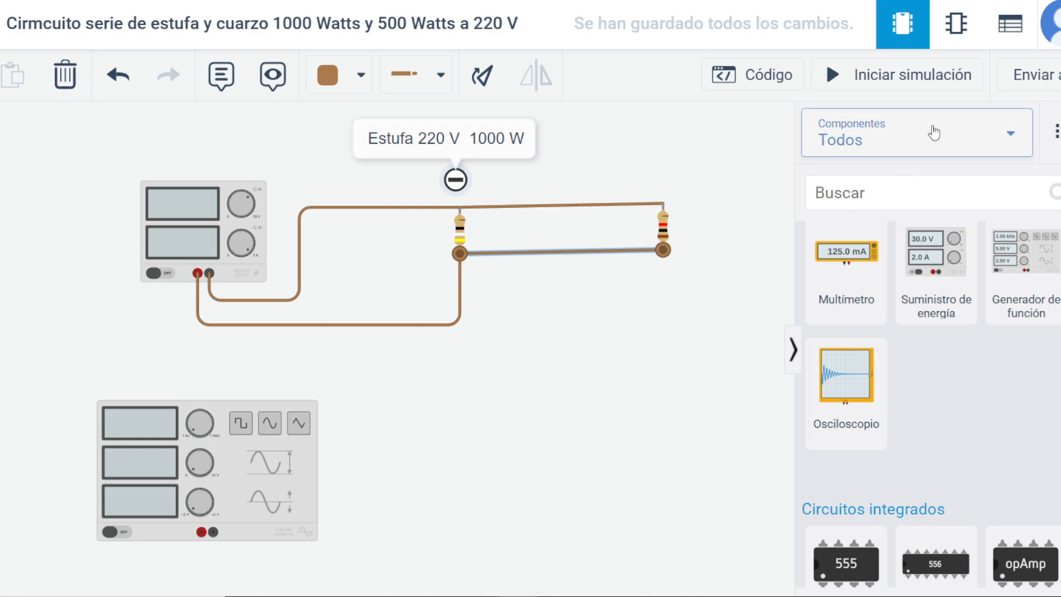
pyautogui.click(895, 74)
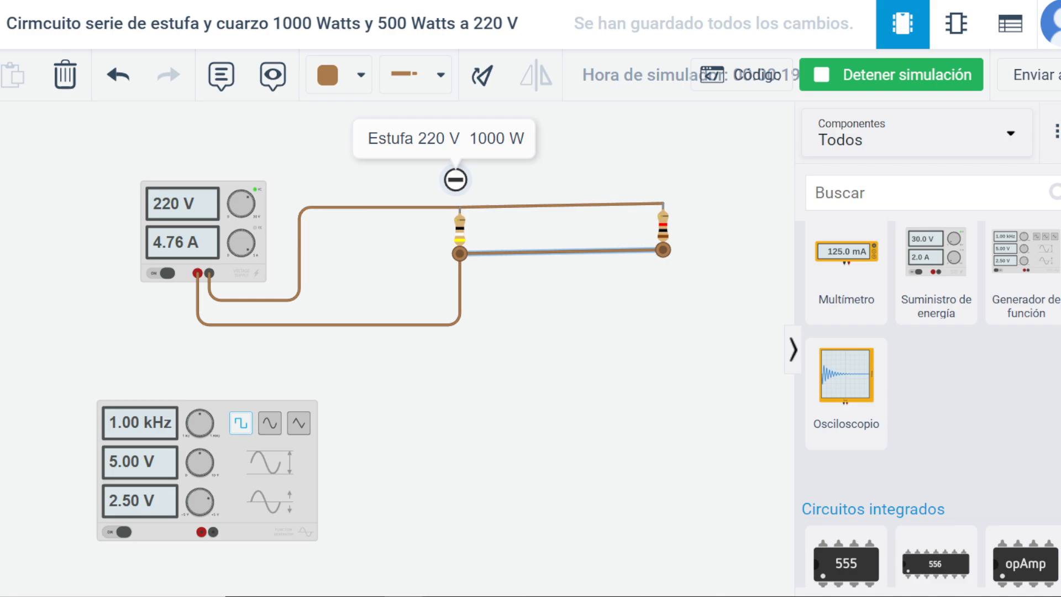
# Switch to Calculator, divide 4.45 by 2 to estimate the 500 W element's current, and close Calculator.
pyautogui.click(475, 596)
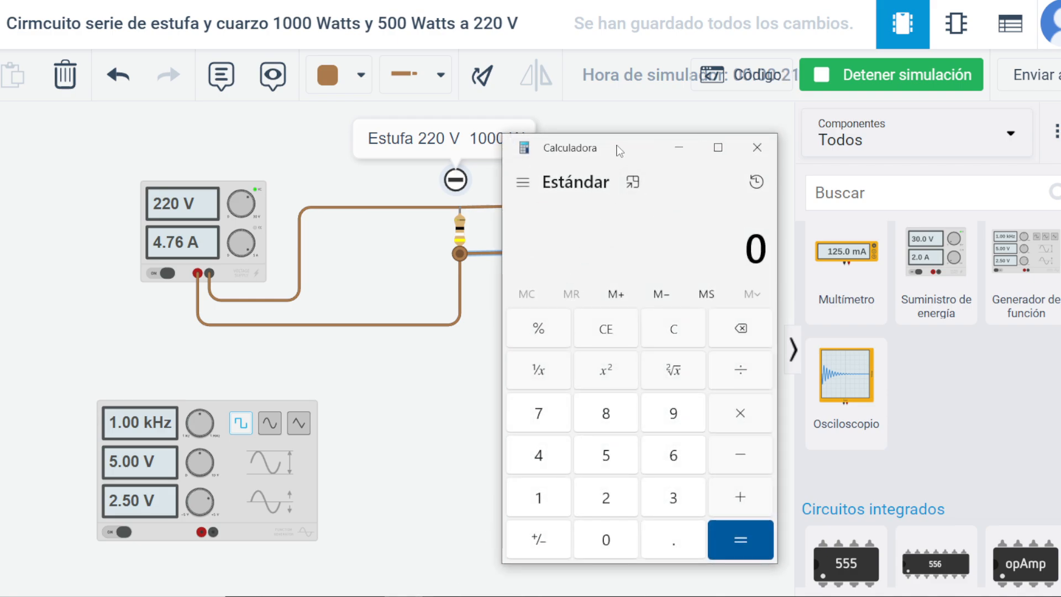
pyautogui.moveTo(616, 147); pyautogui.dragTo(640, 121)
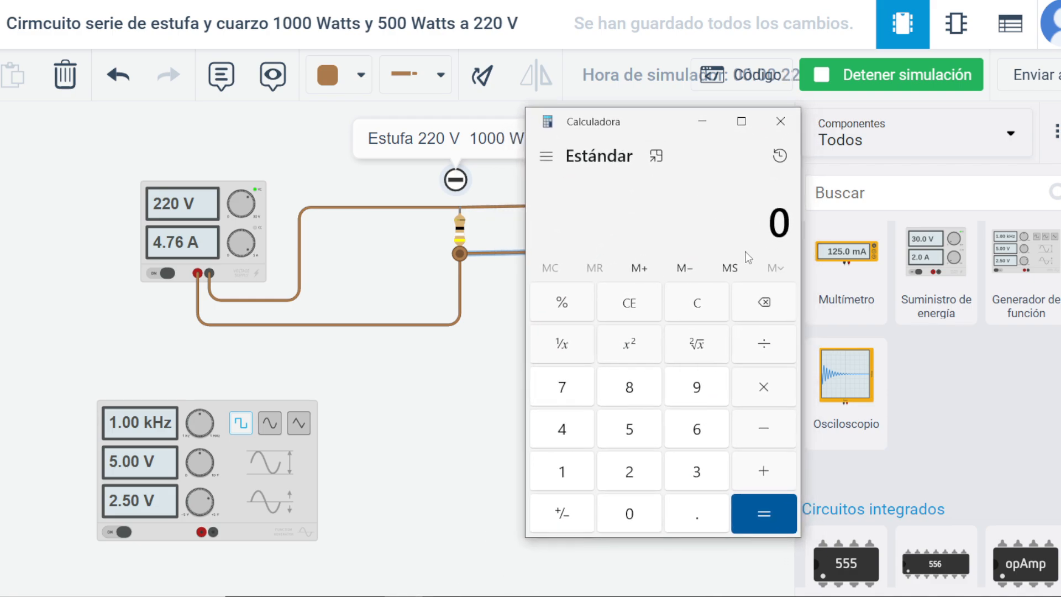
pyautogui.click(564, 434)
pyautogui.click(685, 515)
pyautogui.click(570, 438)
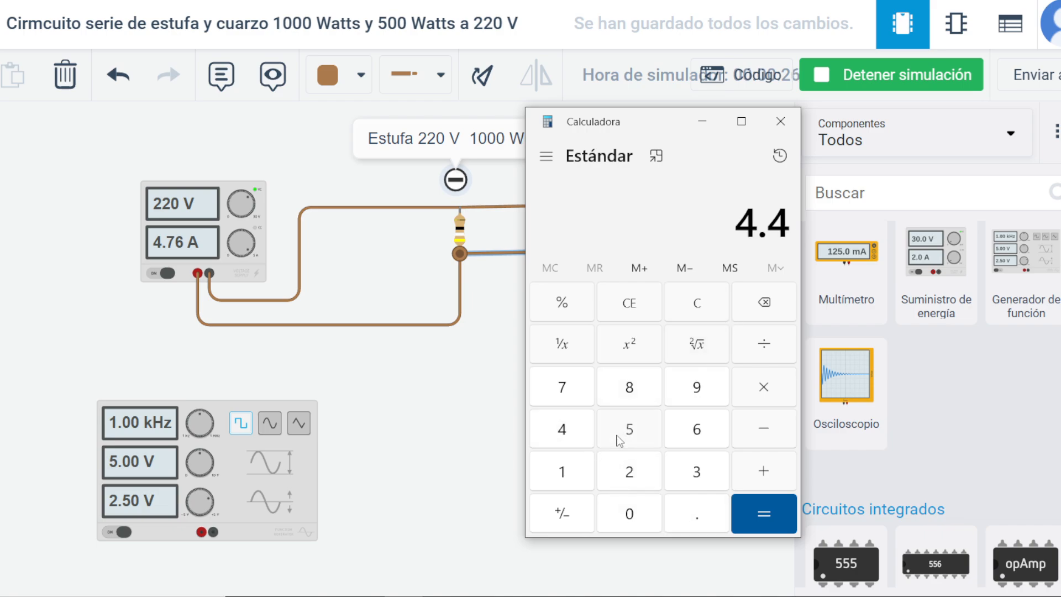
pyautogui.click(629, 435)
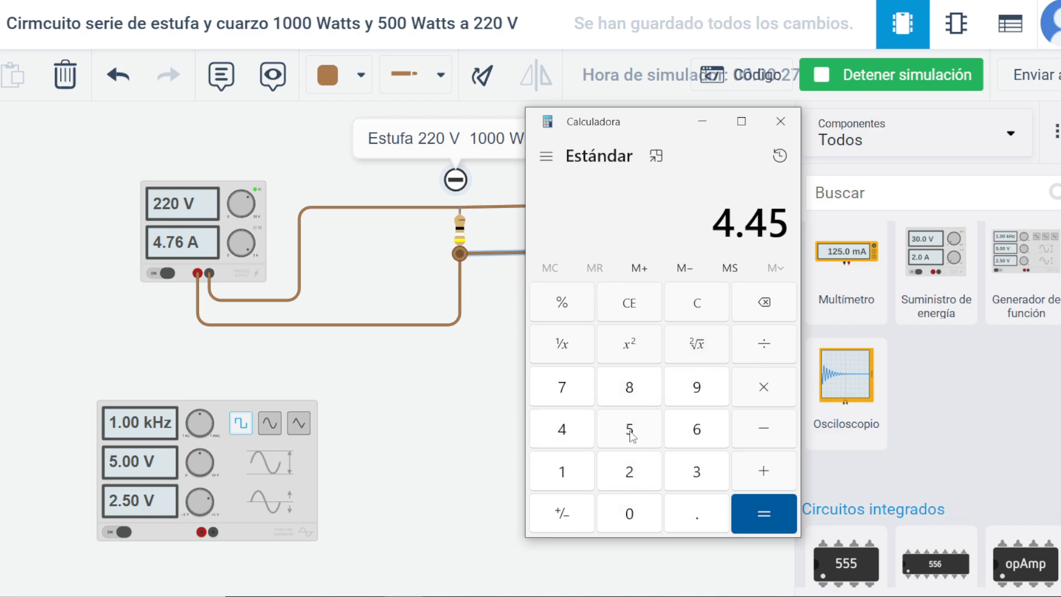
pyautogui.click(766, 348)
pyautogui.click(629, 471)
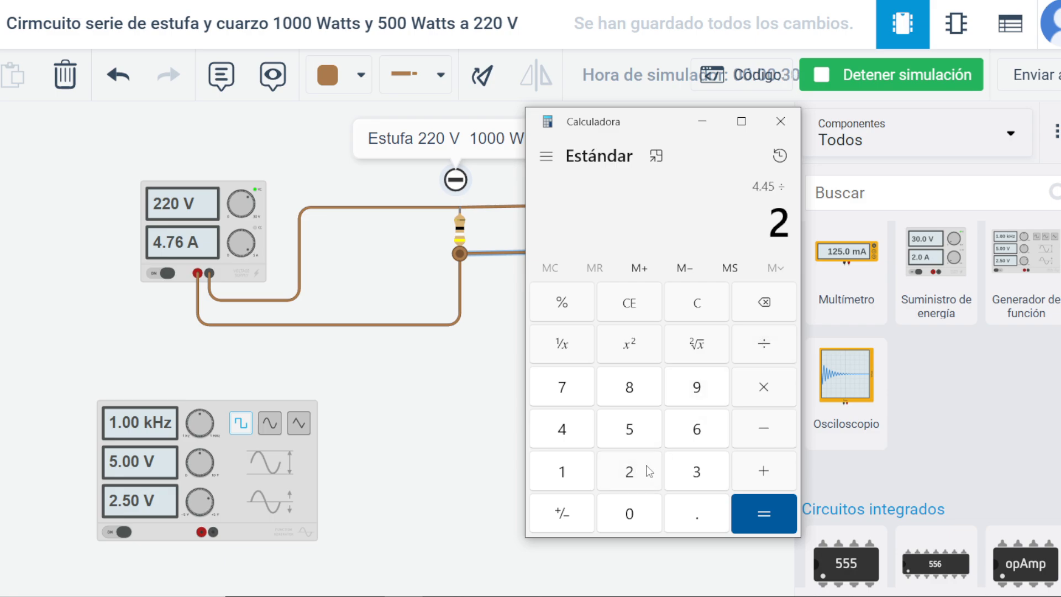
pyautogui.click(760, 514)
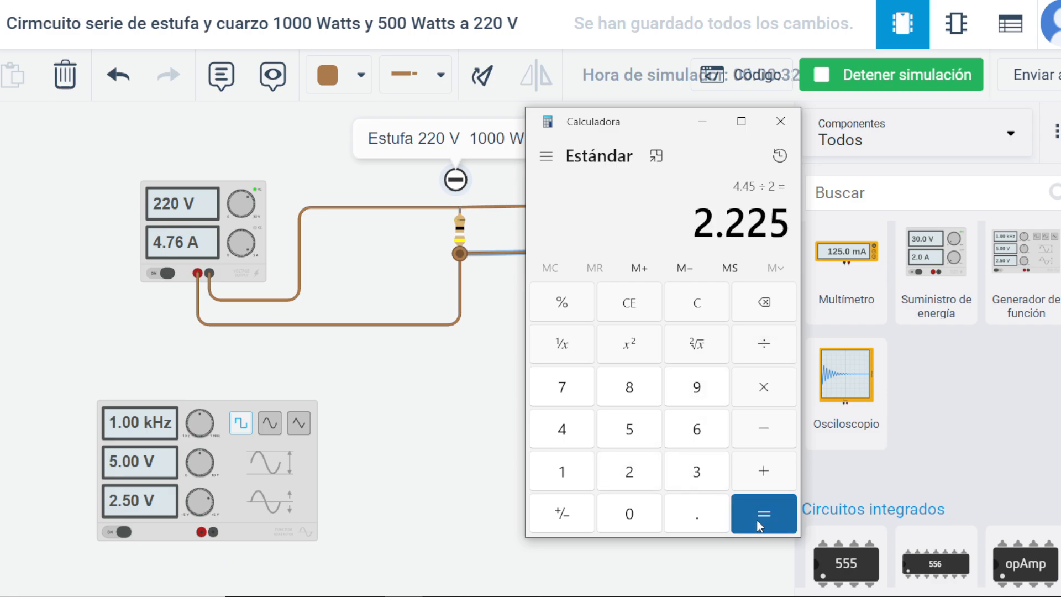
pyautogui.click(780, 122)
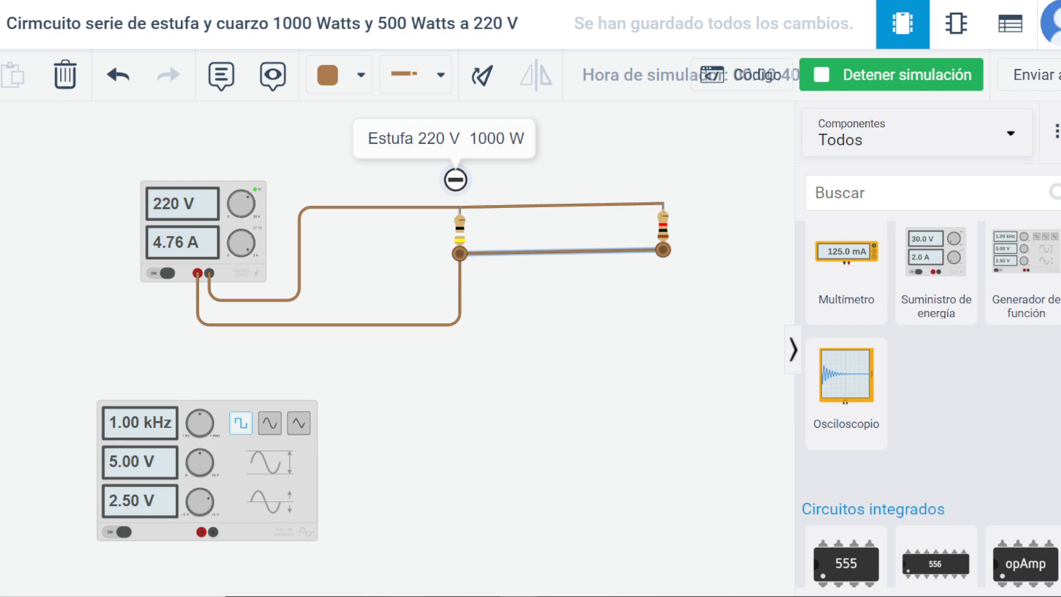
# Reopen Calculator, multiply 220 by 2.22 for the second element, and close Calculator.
pyautogui.click(519, 595)
pyautogui.click(634, 473)
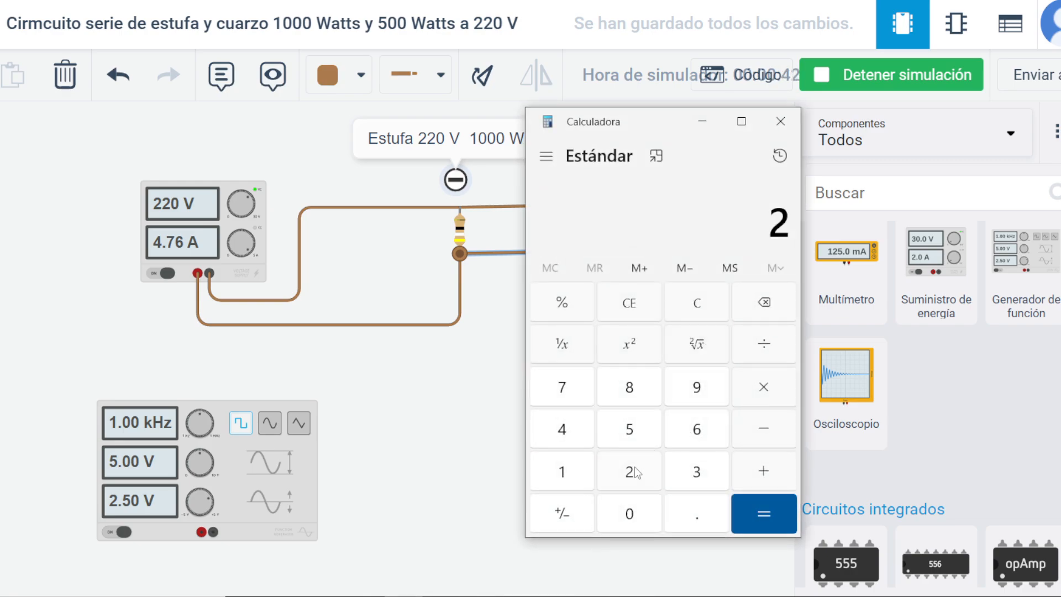
pyautogui.click(634, 473)
pyautogui.click(630, 515)
pyautogui.click(768, 395)
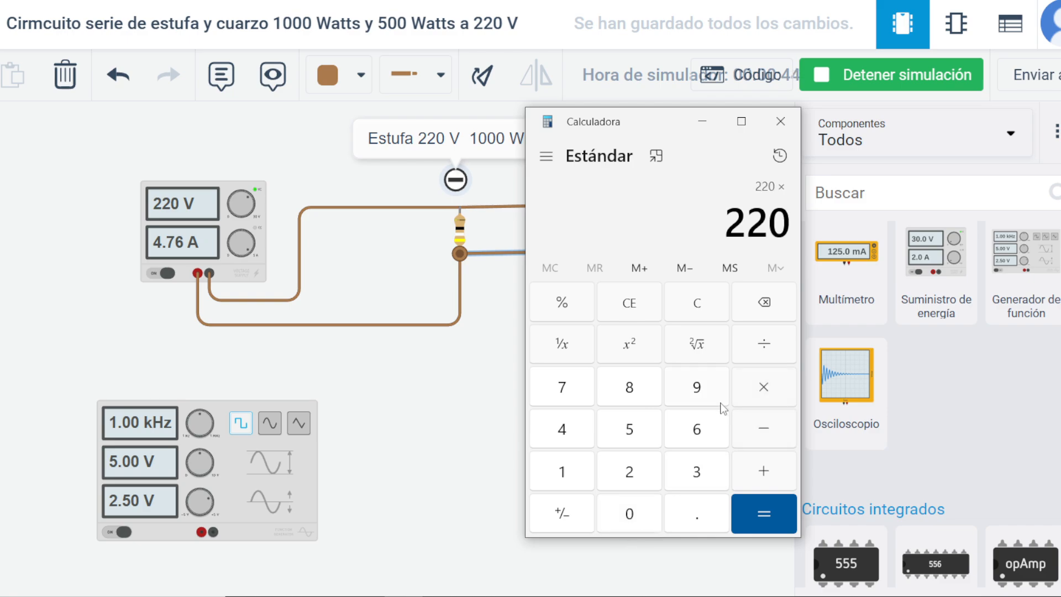
pyautogui.click(630, 473)
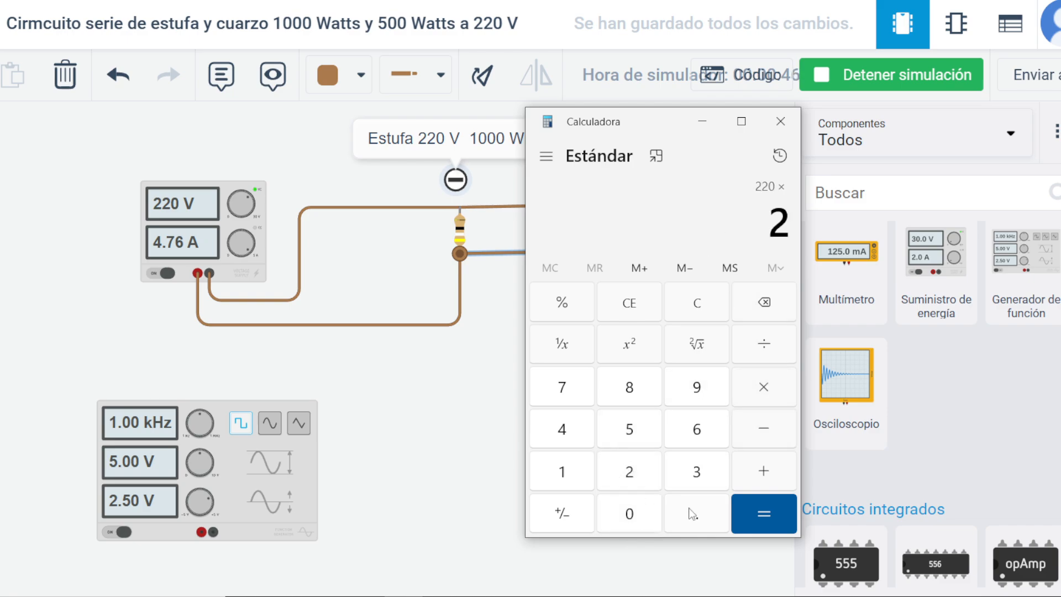
pyautogui.click(693, 514)
pyautogui.click(630, 473)
pyautogui.click(630, 473)
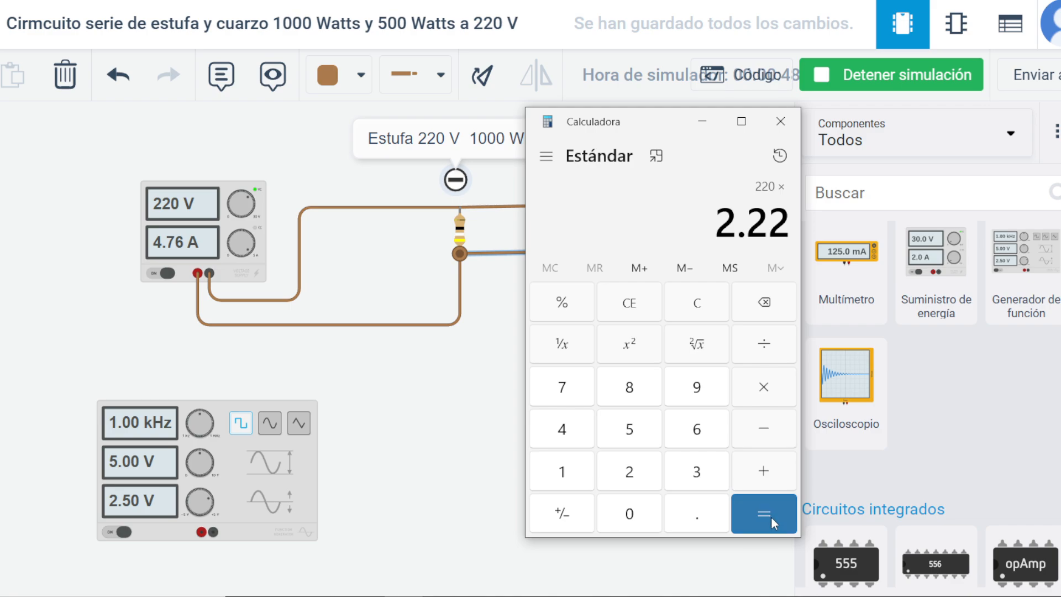
pyautogui.click(765, 514)
pyautogui.click(781, 121)
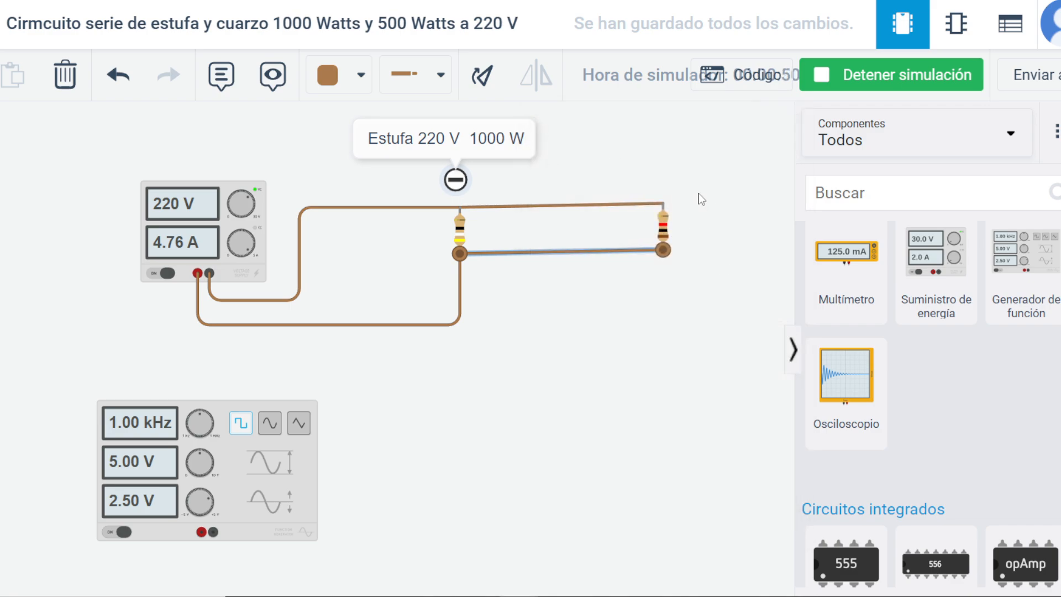
# Set the second resistor's resistance to 488 and change its unit to Ω.
pyautogui.click(664, 230)
pyautogui.moveTo(668, 209); pyautogui.dragTo(547, 215)
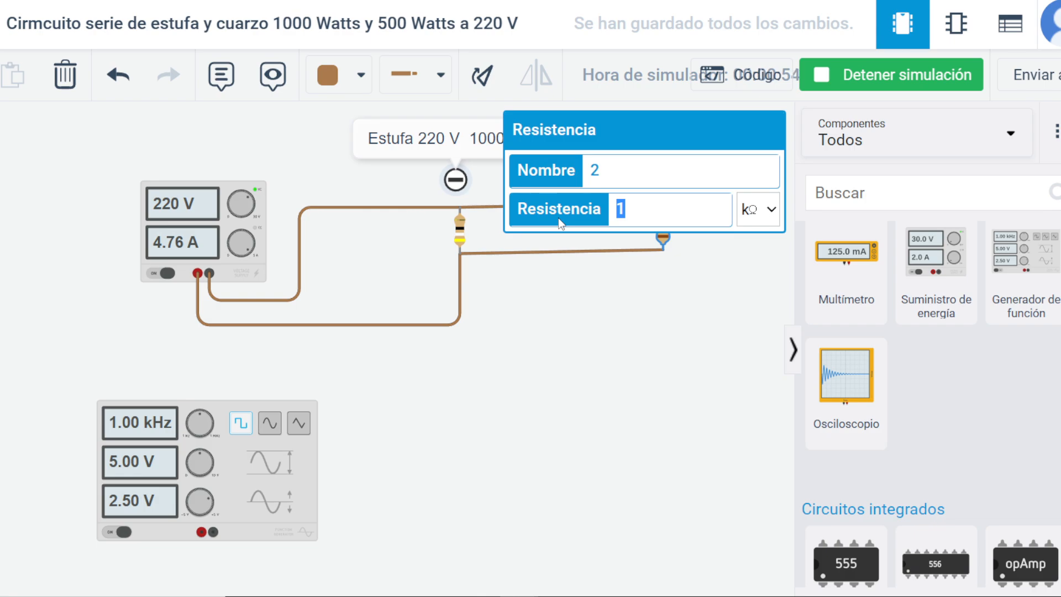
pyautogui.write('488')
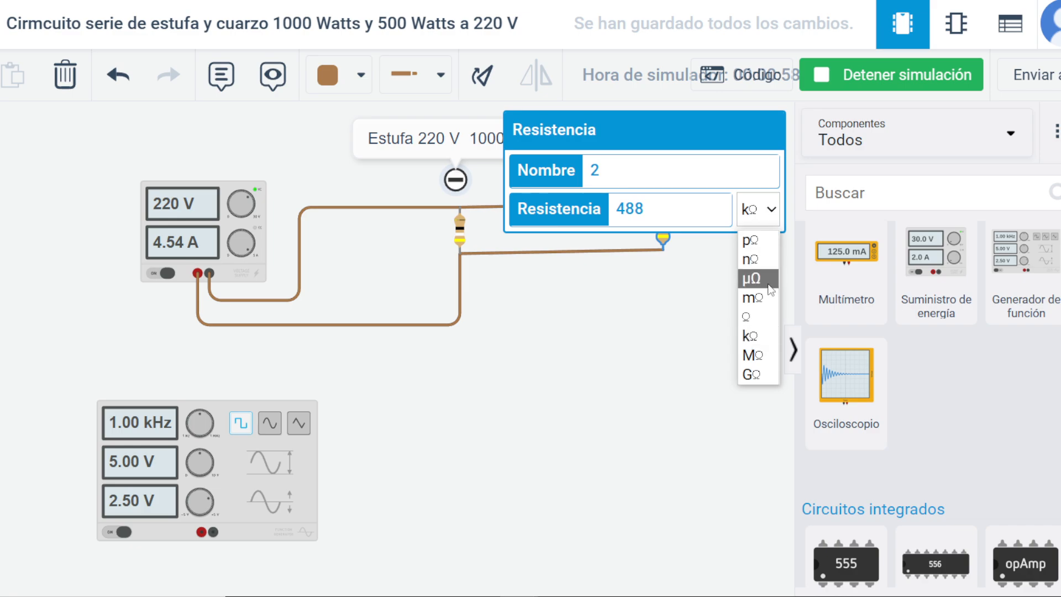
pyautogui.click(747, 317)
pyautogui.click(469, 248)
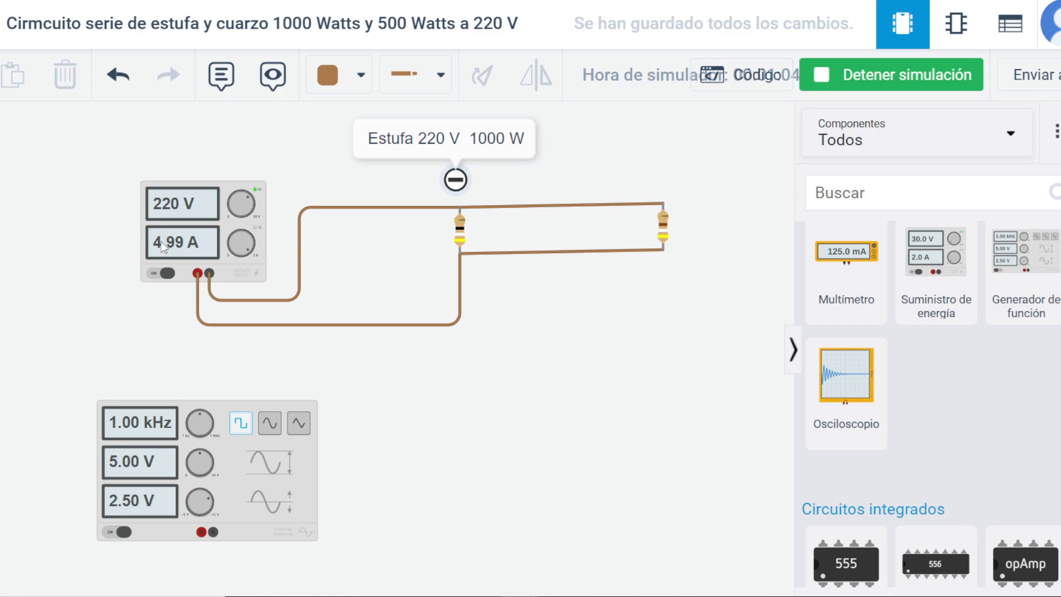
# Inspect the resistance settings of both resistors while the simulation runs.
pyautogui.click(461, 232)
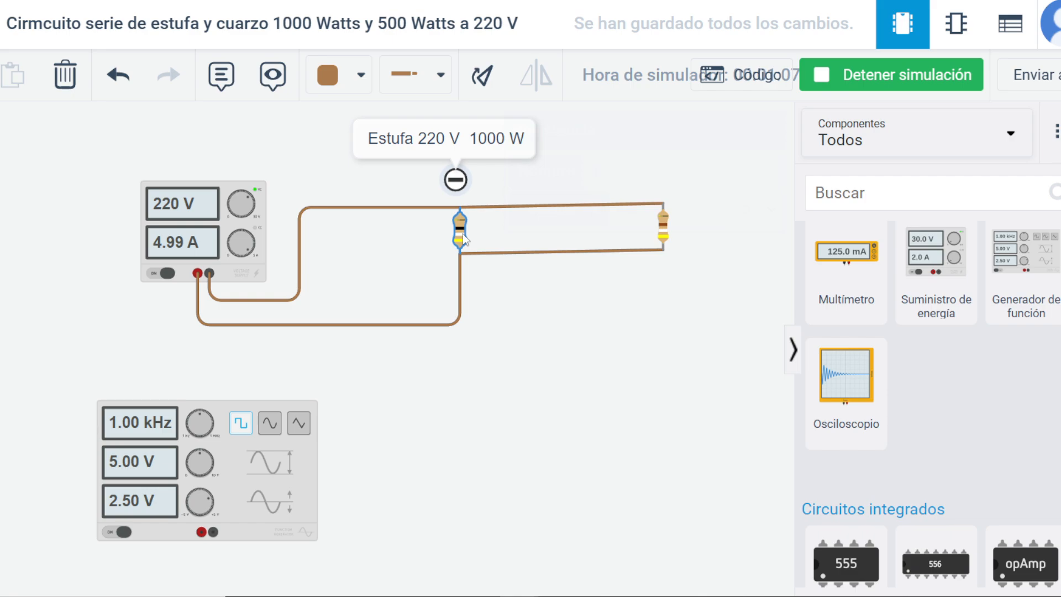
pyautogui.click(660, 240)
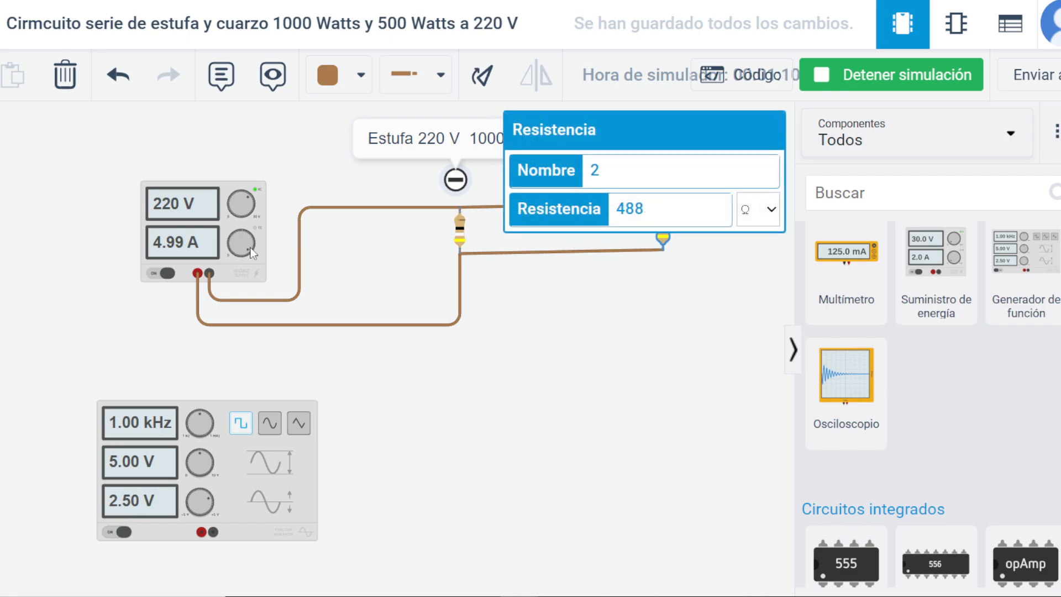
pyautogui.moveTo(252, 253); pyautogui.dragTo(252, 253)
pyautogui.click(389, 353)
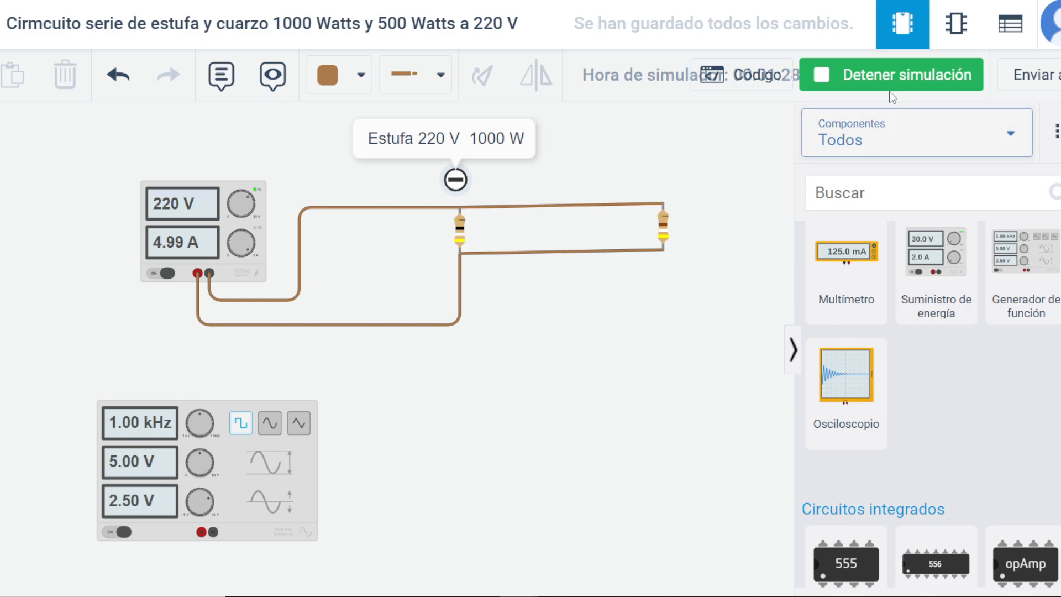
# Stop the simulation and add a note above the second resistor reading "Cuarzo 220 V".
pyautogui.click(884, 75)
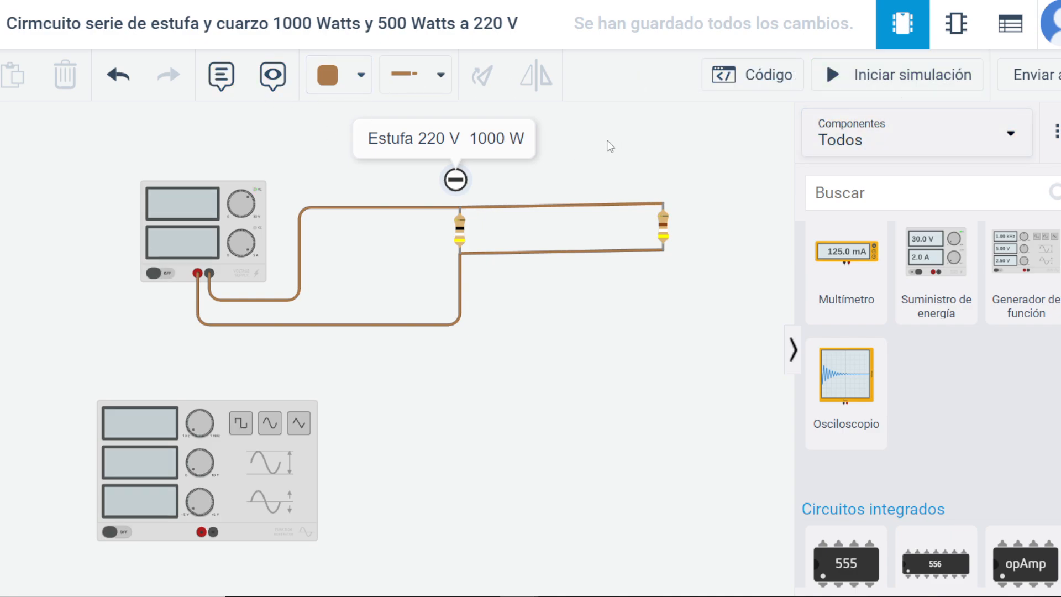
pyautogui.doubleClick(226, 81)
pyautogui.click(225, 81)
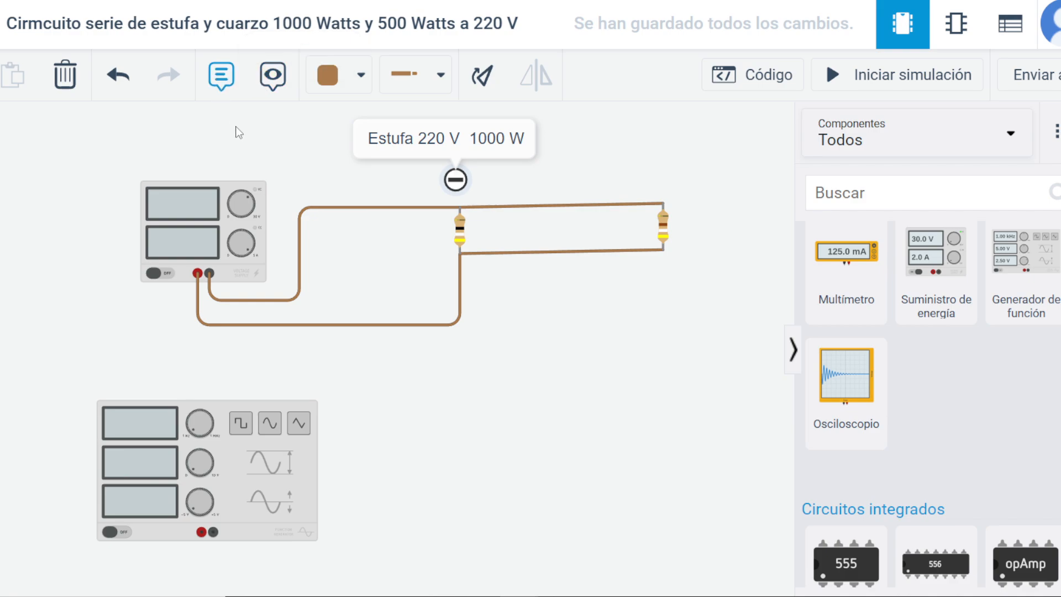
pyautogui.click(249, 138)
pyautogui.moveTo(249, 138); pyautogui.dragTo(669, 170)
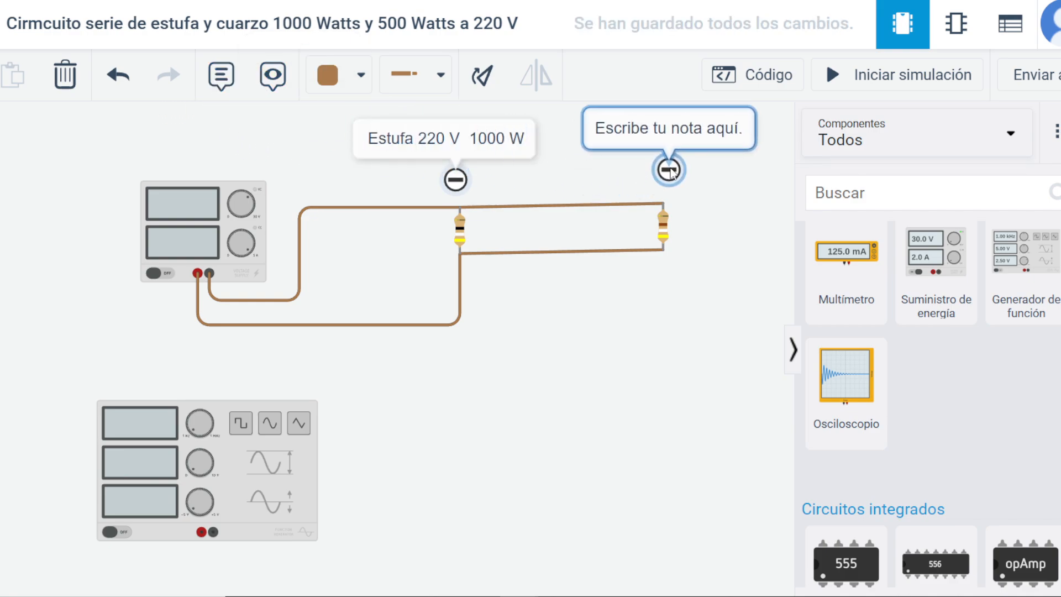
pyautogui.doubleClick(619, 128)
pyautogui.write('Cuarzo')
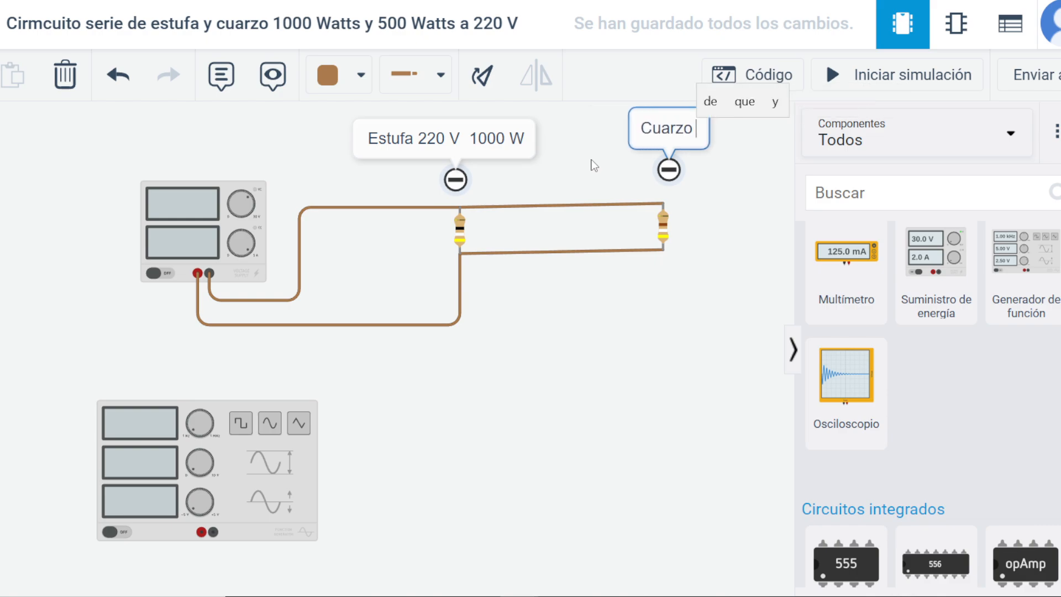
pyautogui.write(' 220 V')
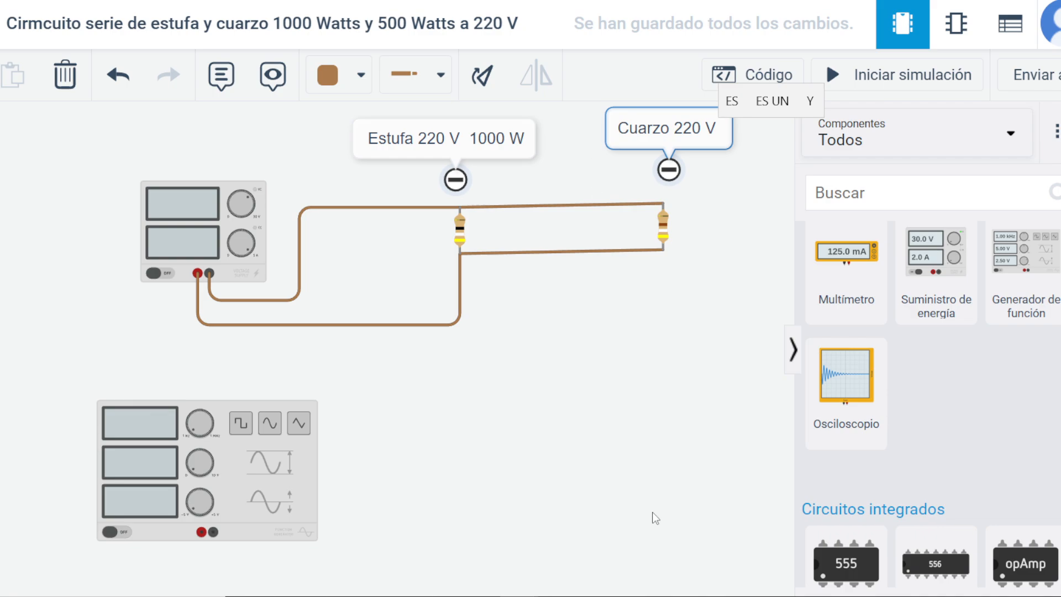
# Switch to Calculator, add 4.5 and 2.22 to total the two elements' currents, and close Calculator.
pyautogui.click(518, 596)
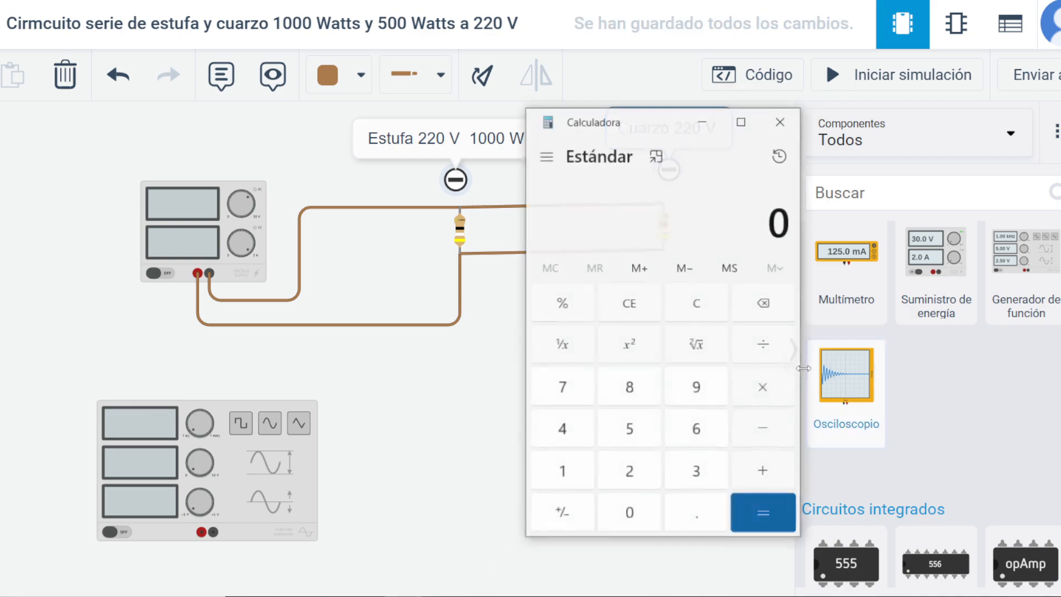
pyautogui.click(578, 446)
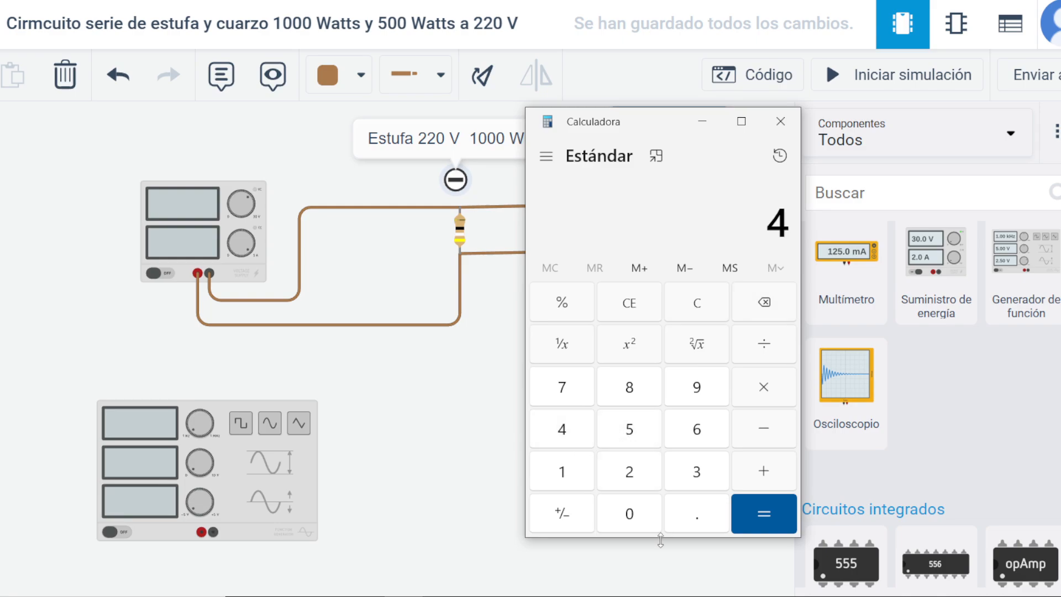
pyautogui.click(707, 511)
pyautogui.click(625, 432)
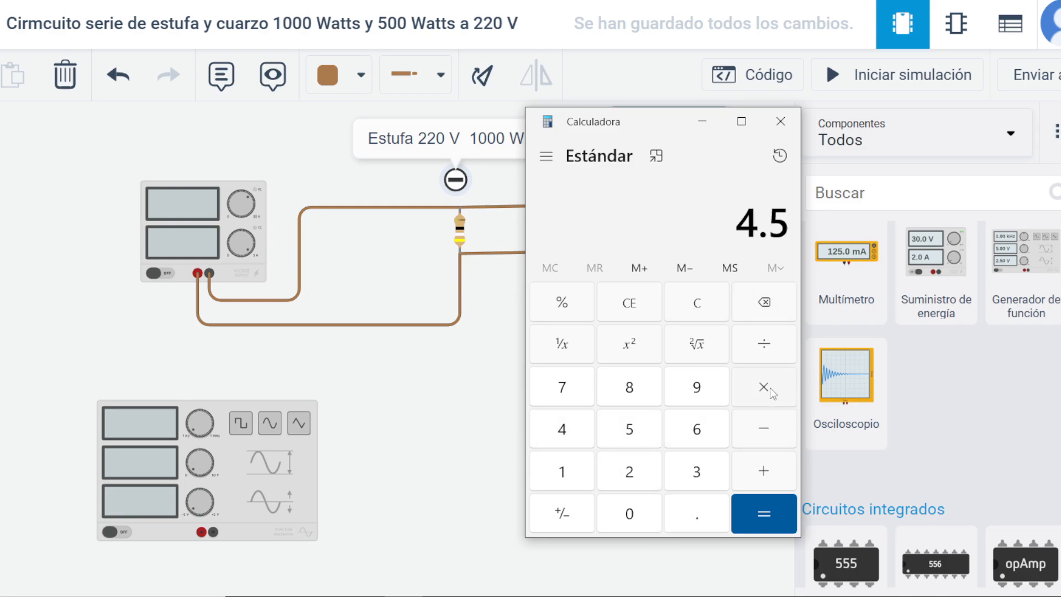
pyautogui.click(765, 474)
pyautogui.click(635, 472)
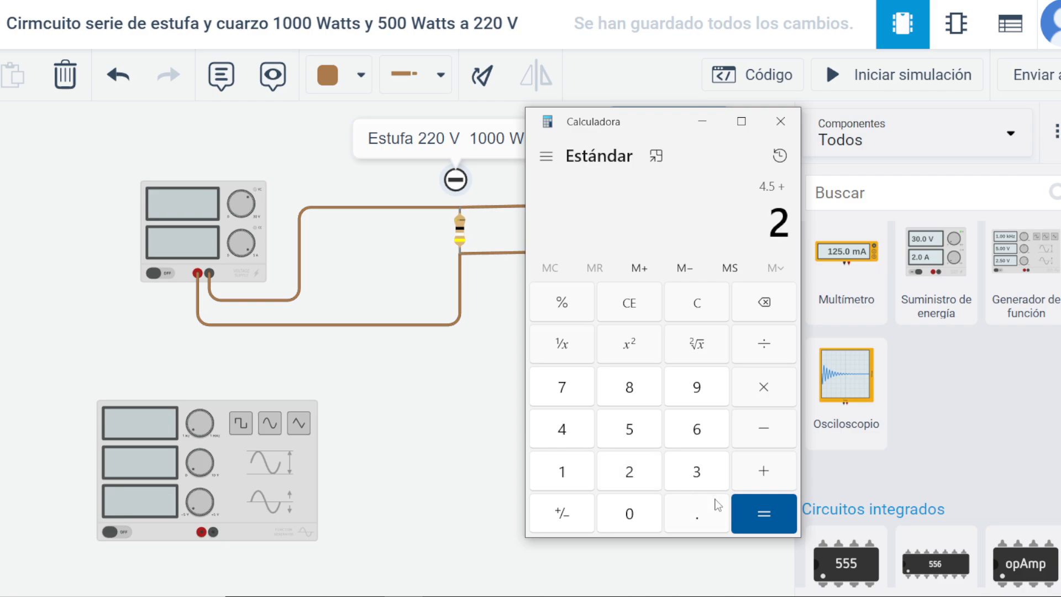
pyautogui.click(713, 502)
pyautogui.click(634, 472)
pyautogui.click(634, 471)
pyautogui.click(754, 503)
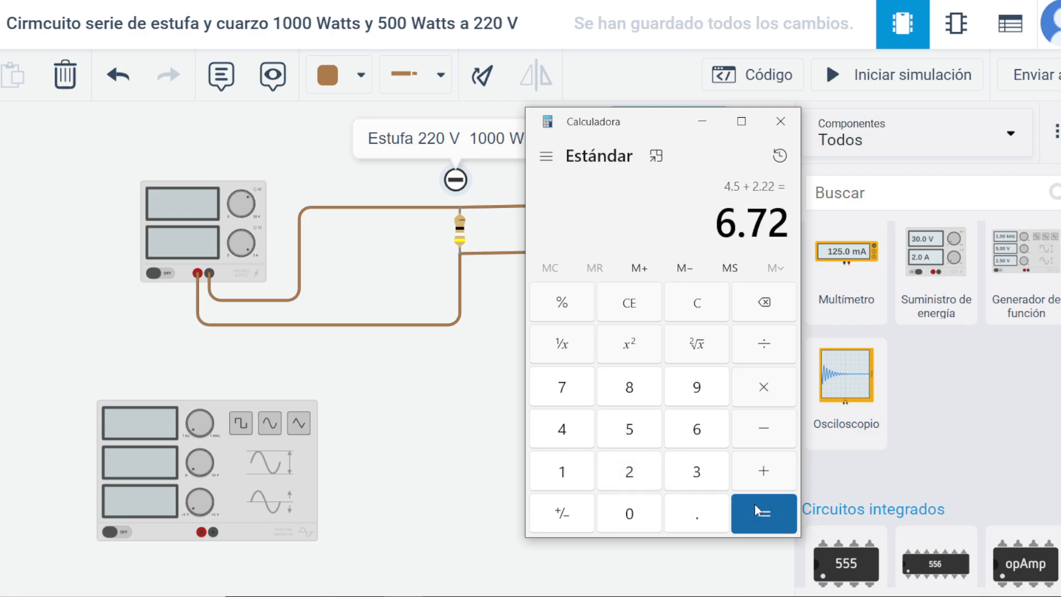
pyautogui.click(781, 121)
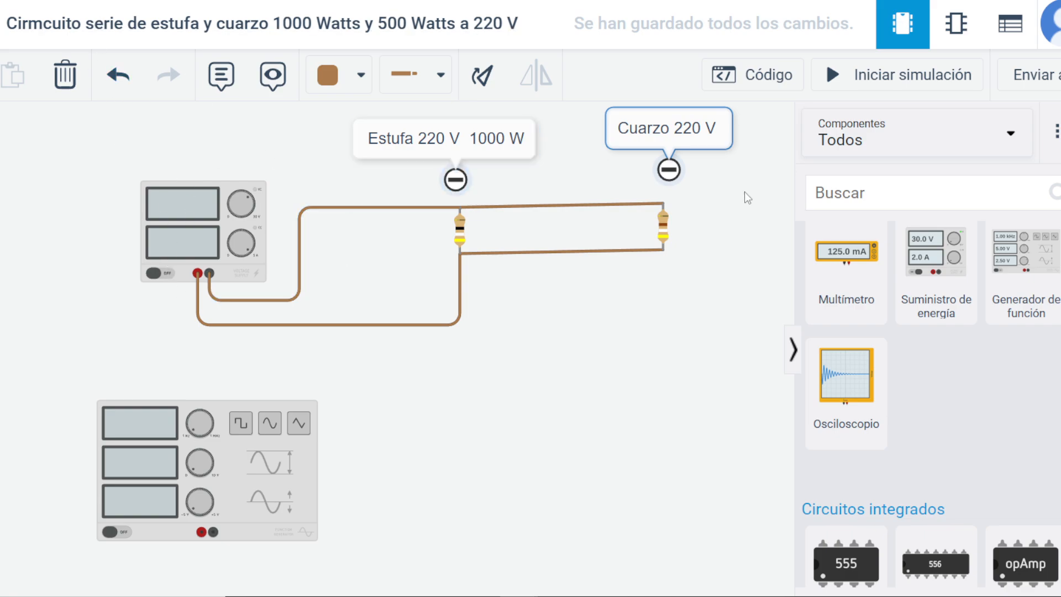
pyautogui.moveTo(688, 113); pyautogui.dragTo(692, 116)
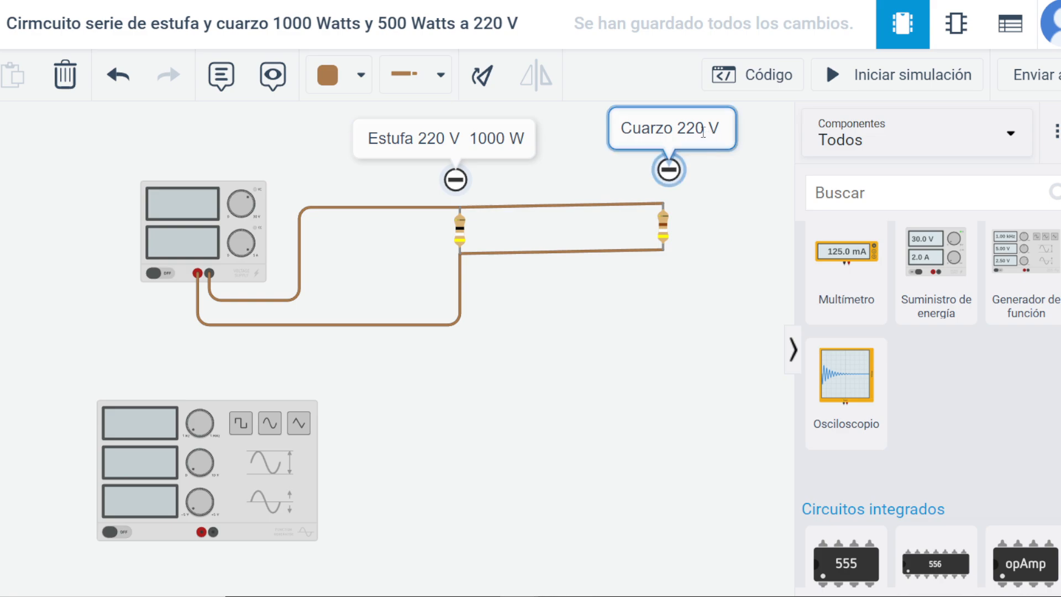
pyautogui.tripleClick(710, 129)
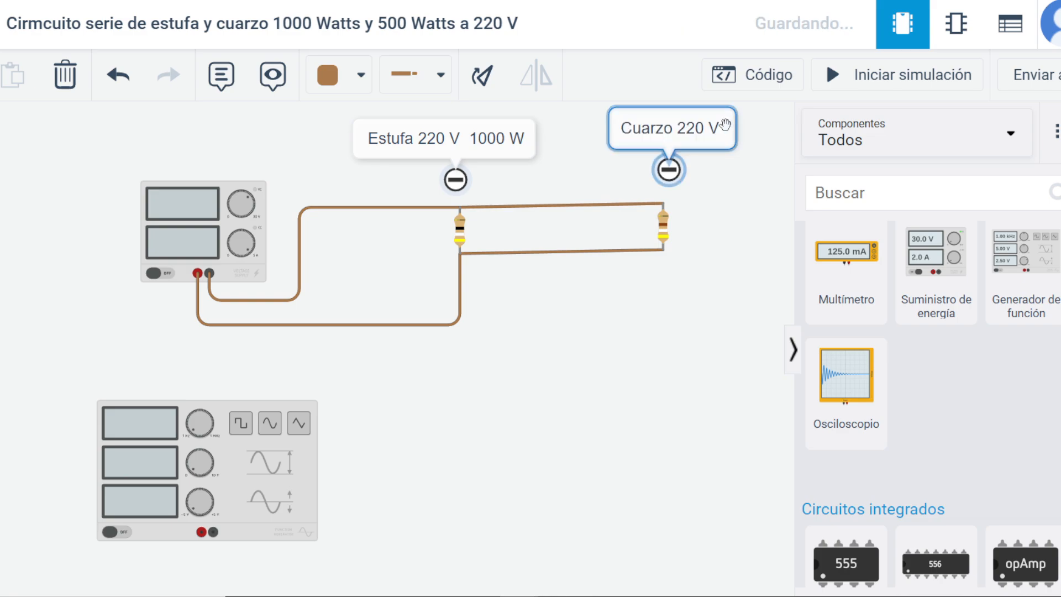
pyautogui.click(685, 280)
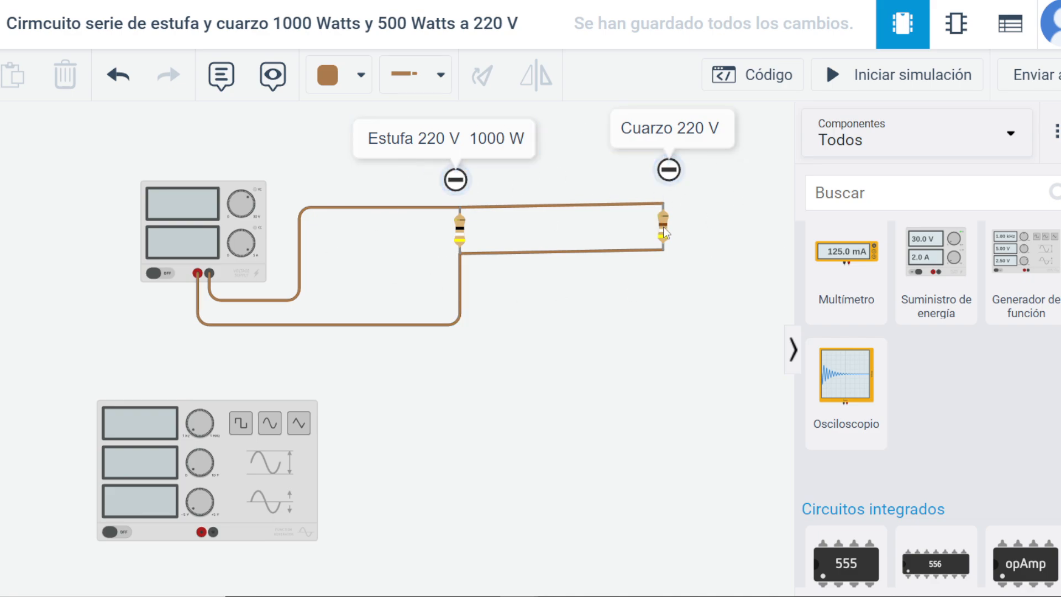
pyautogui.click(671, 167)
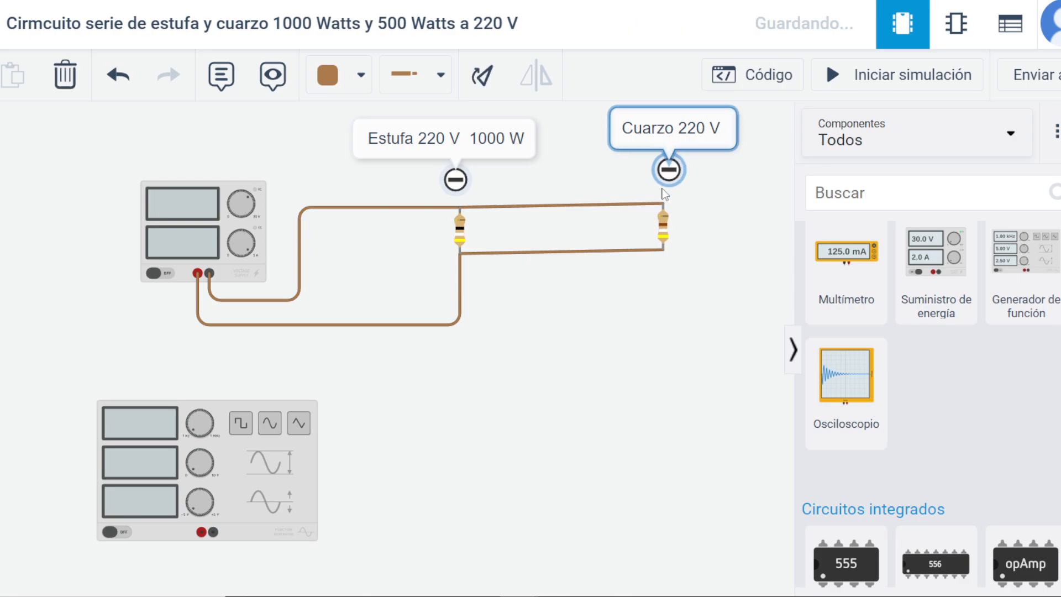
pyautogui.click(688, 224)
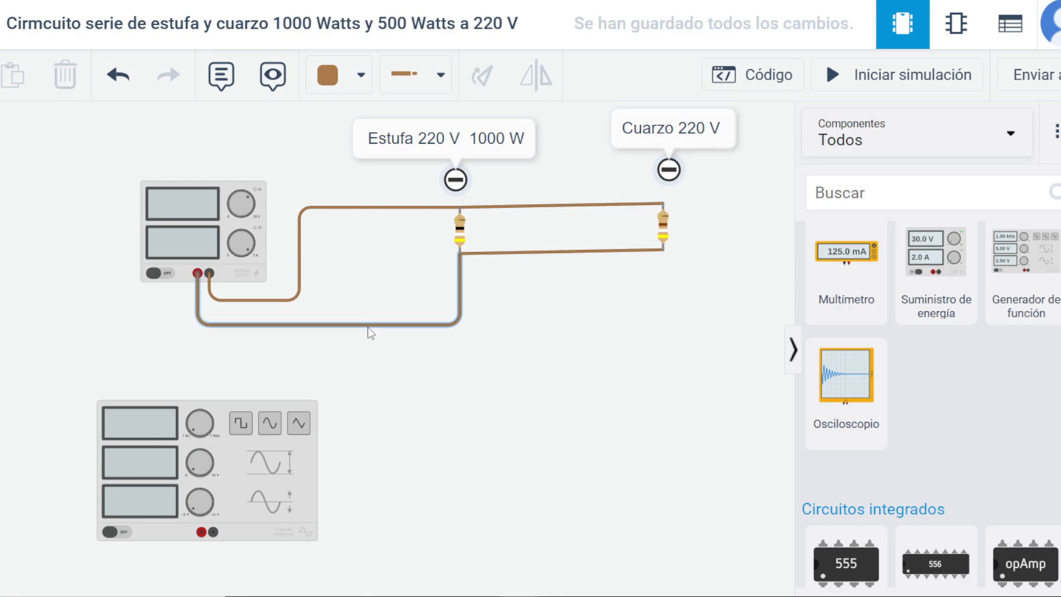
# Delete the function generator, both wires to the second resistor, and the wire between the supply's red terminal and the first resistor.
pyautogui.click(269, 455)
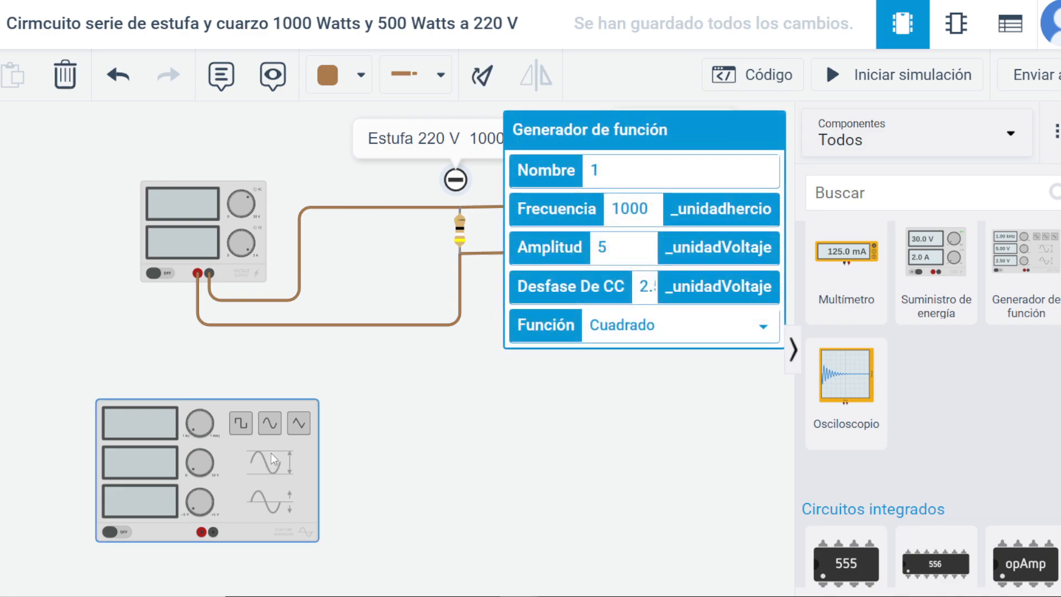
pyautogui.press('Delete')
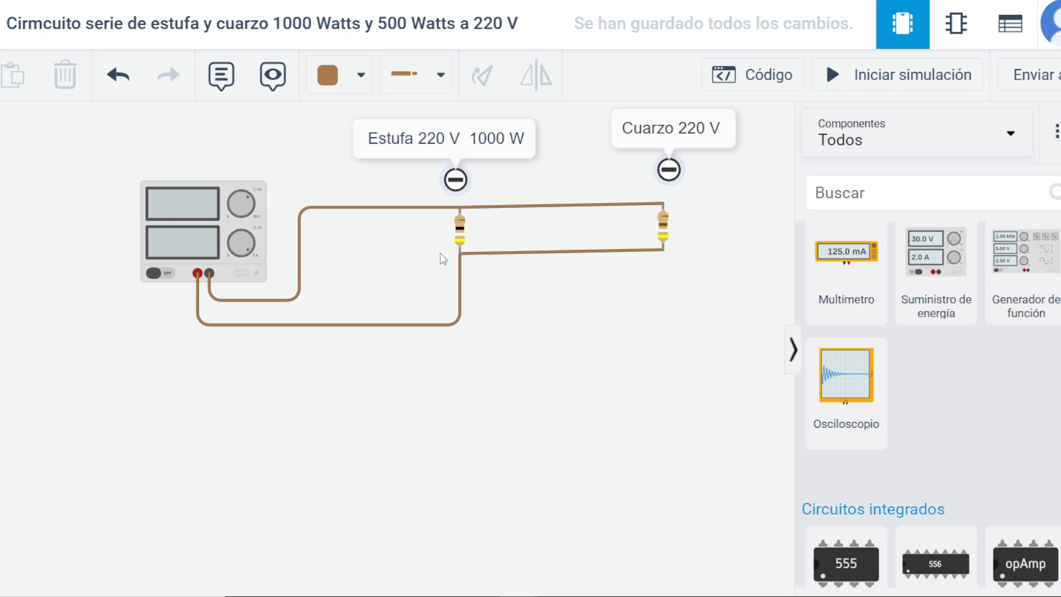
pyautogui.click(490, 254)
pyautogui.press('Delete')
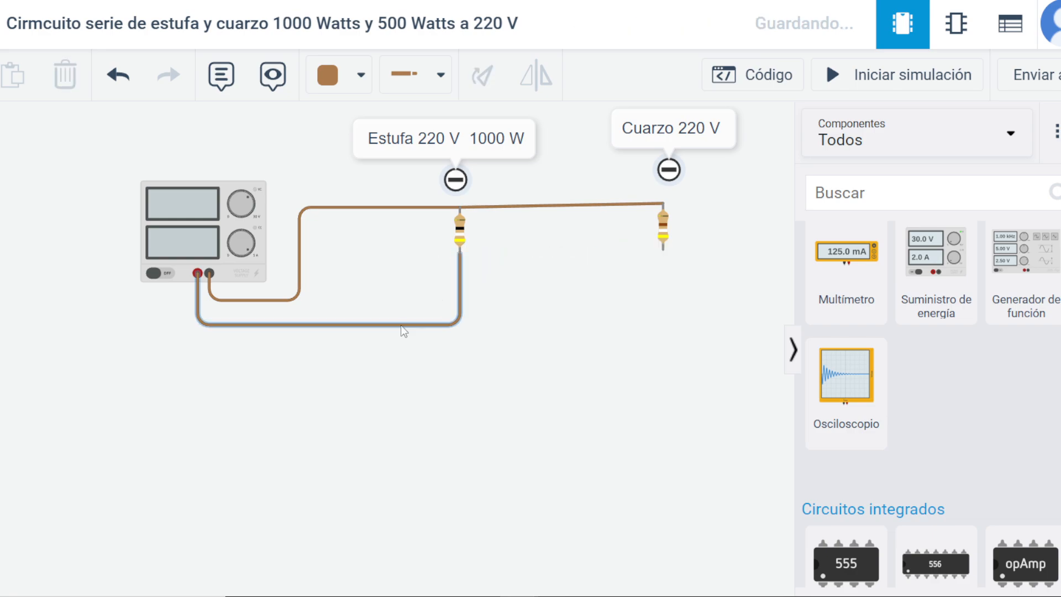
pyautogui.click(495, 215)
pyautogui.press('Delete')
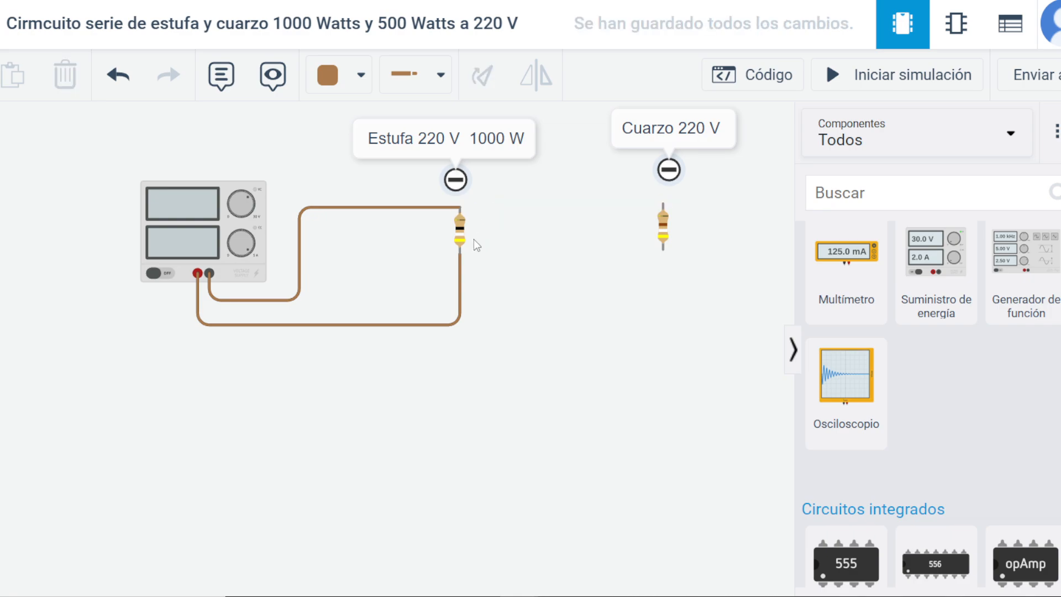
pyautogui.click(387, 325)
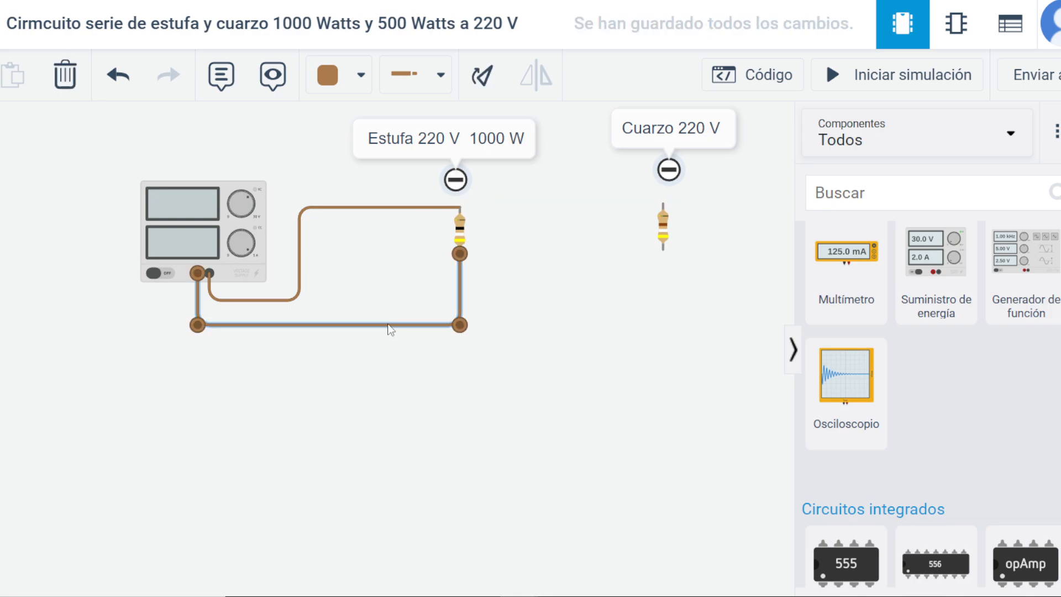
pyautogui.press('Delete')
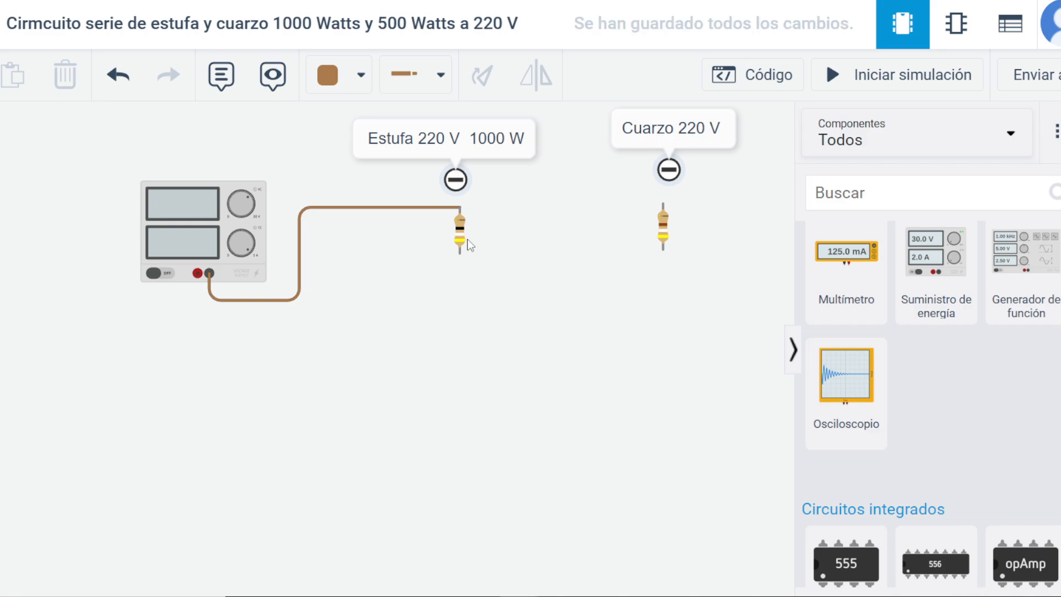
# Rotate the first resistor to horizontal and move it in line with the wire from the supply's black terminal.
pyautogui.click(461, 235)
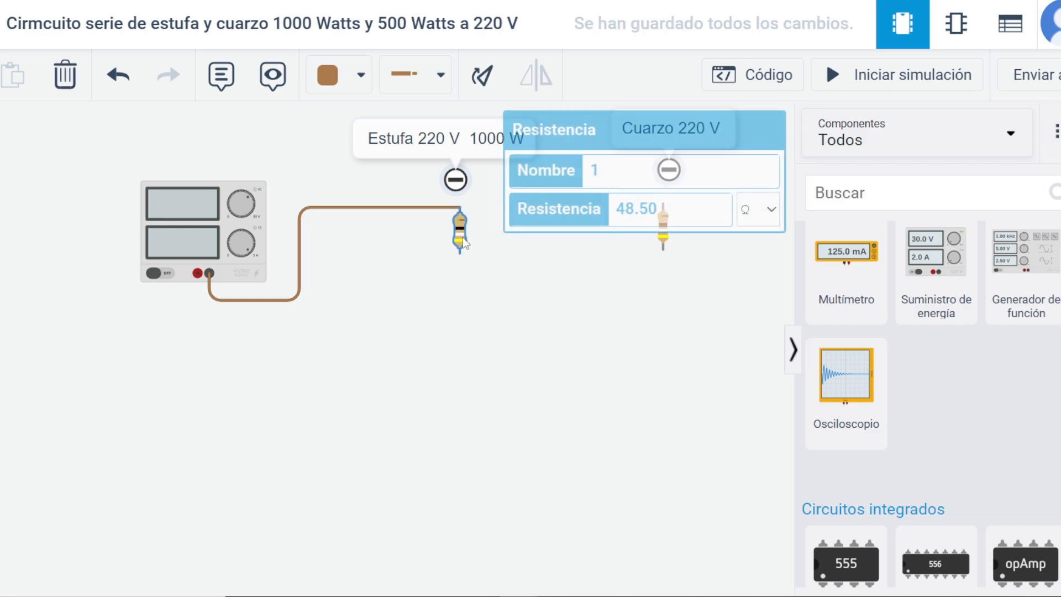
pyautogui.click(489, 81)
pyautogui.click(488, 80)
pyautogui.click(489, 81)
pyautogui.click(489, 80)
pyautogui.click(489, 80)
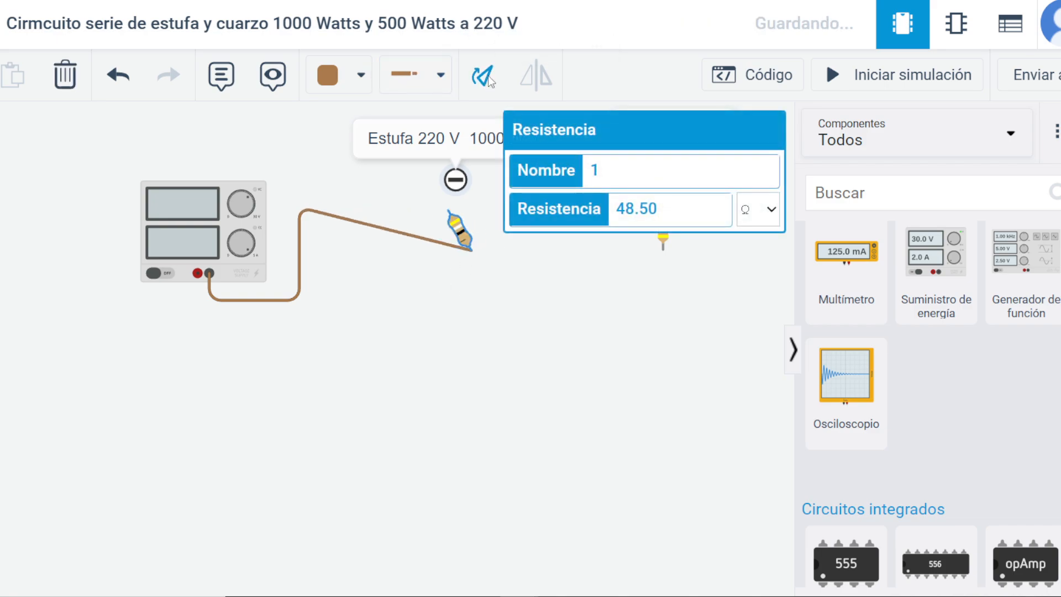
pyautogui.click(489, 80)
pyautogui.click(489, 80)
pyautogui.click(489, 81)
pyautogui.click(489, 81)
pyautogui.click(489, 81)
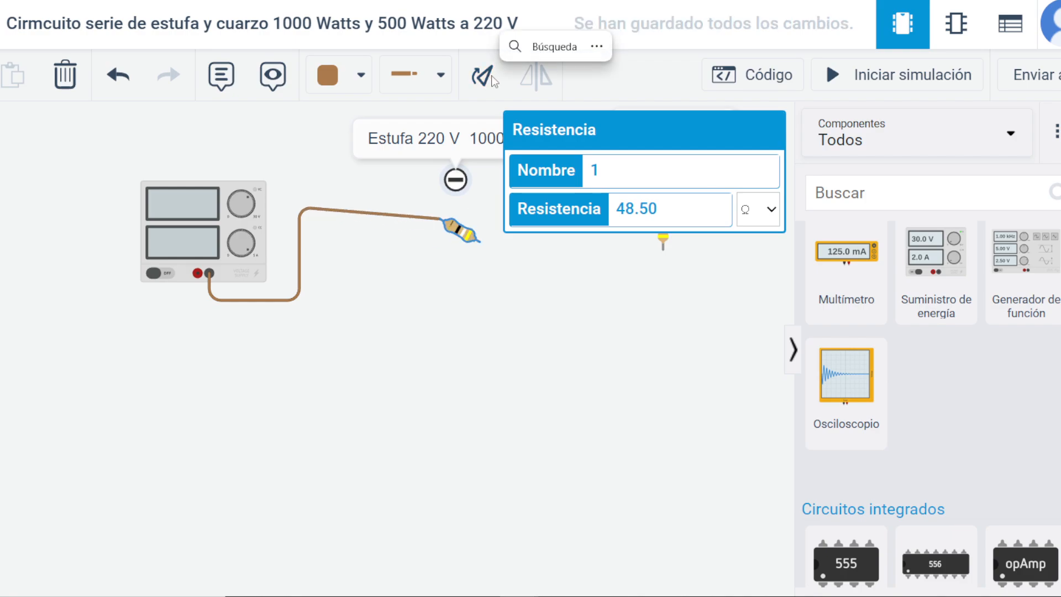
pyautogui.click(489, 80)
pyautogui.click(488, 81)
pyautogui.click(491, 82)
pyautogui.click(492, 83)
pyautogui.click(492, 82)
pyautogui.click(492, 82)
pyautogui.click(492, 82)
pyautogui.click(492, 82)
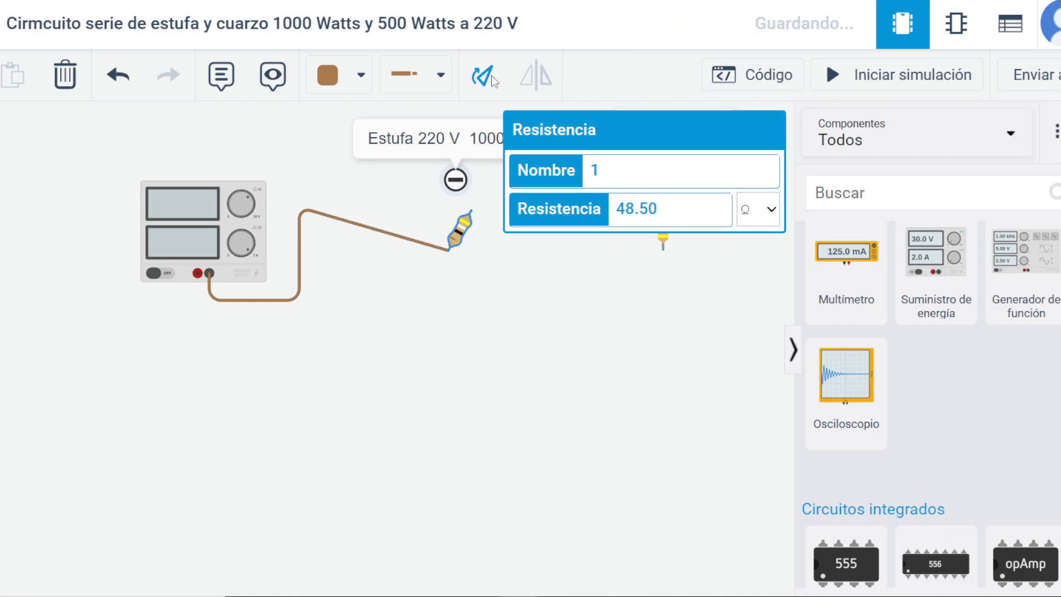
pyautogui.click(492, 82)
pyautogui.click(493, 82)
pyautogui.click(493, 82)
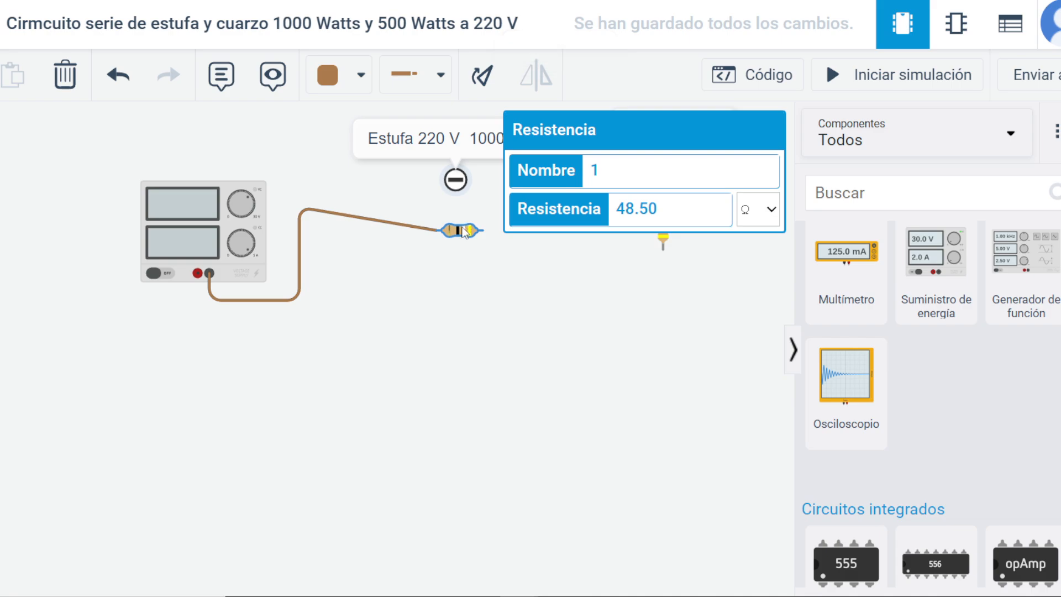
pyautogui.moveTo(467, 231); pyautogui.dragTo(423, 205)
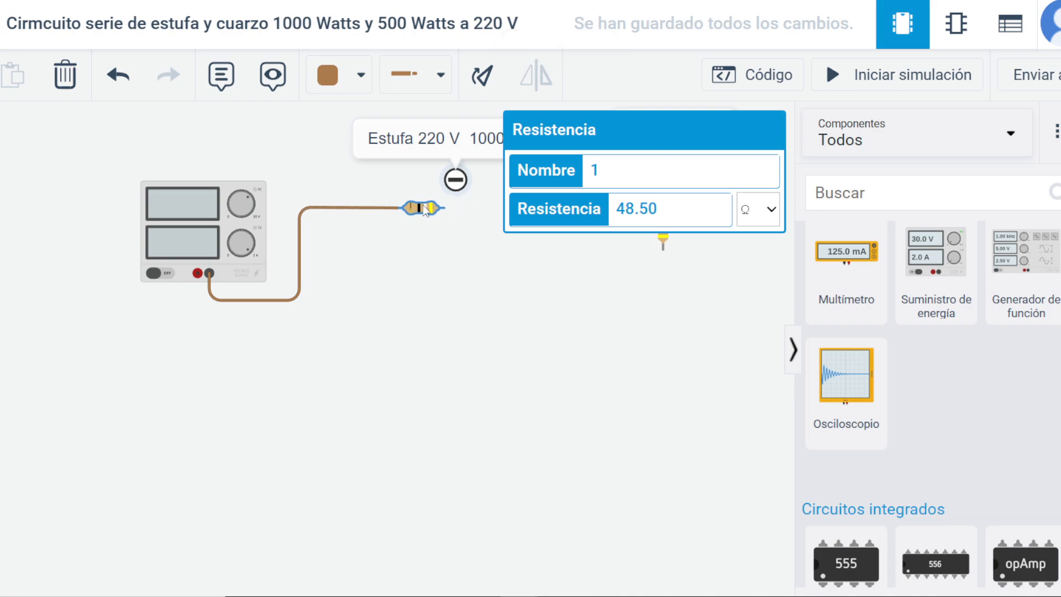
pyautogui.click(594, 327)
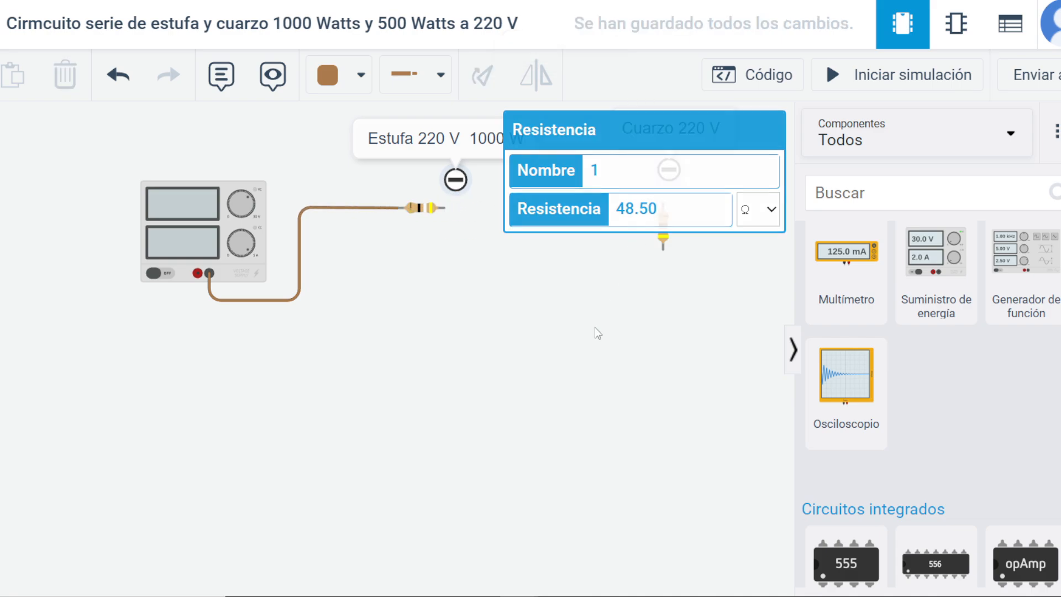
# Move the second resistor and its "Cuarzo 220 V" note closer to the first resistor.
pyautogui.click(666, 229)
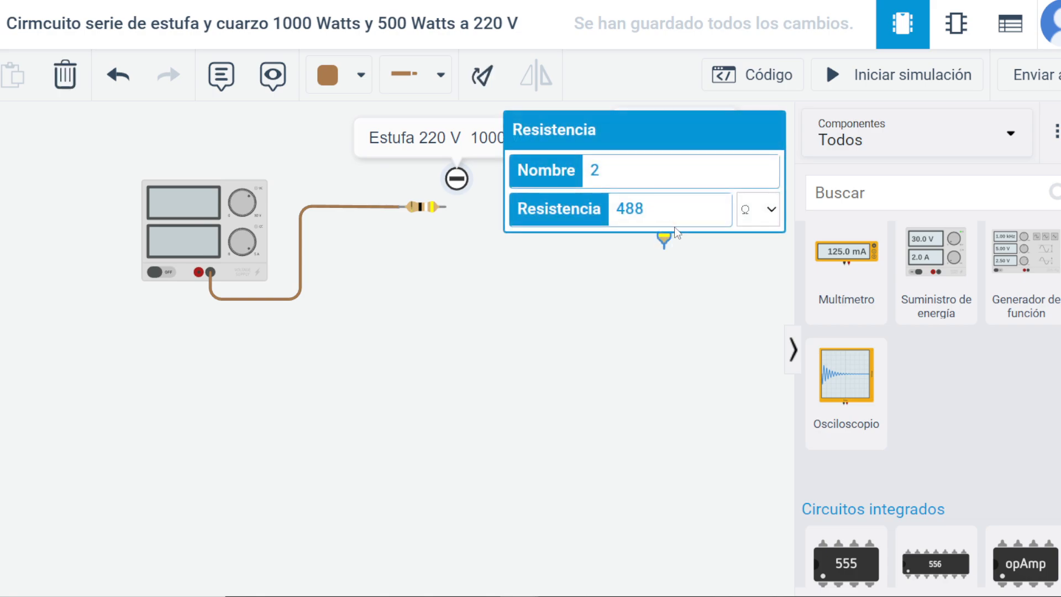
pyautogui.click(618, 280)
pyautogui.moveTo(671, 238); pyautogui.dragTo(609, 239)
pyautogui.click(618, 295)
pyautogui.moveTo(663, 126); pyautogui.dragTo(632, 127)
pyautogui.moveTo(685, 164); pyautogui.dragTo(662, 175)
pyautogui.doubleClick(675, 121)
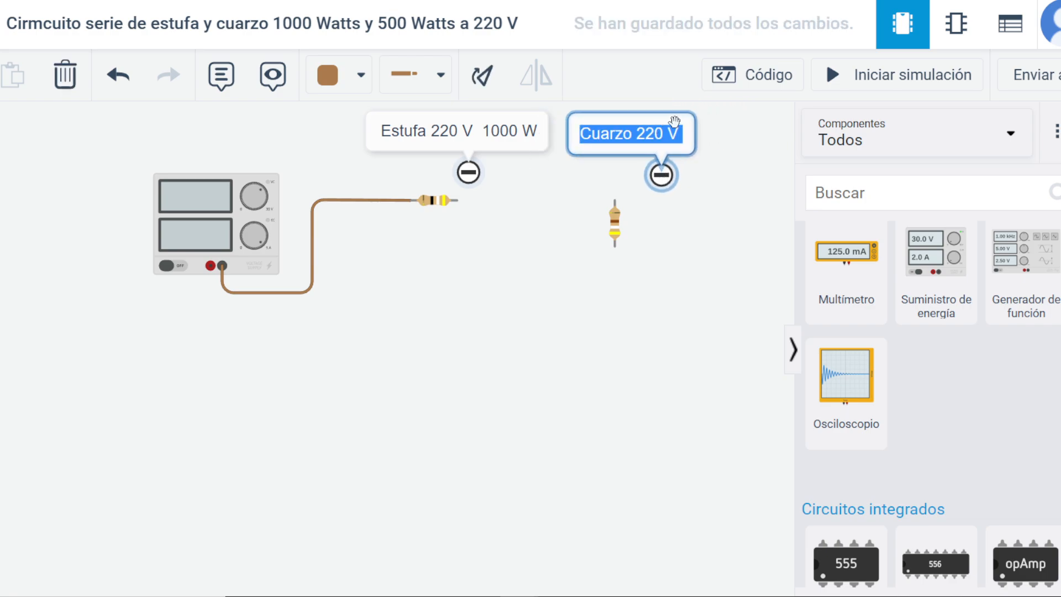
pyautogui.moveTo(671, 119); pyautogui.dragTo(739, 136)
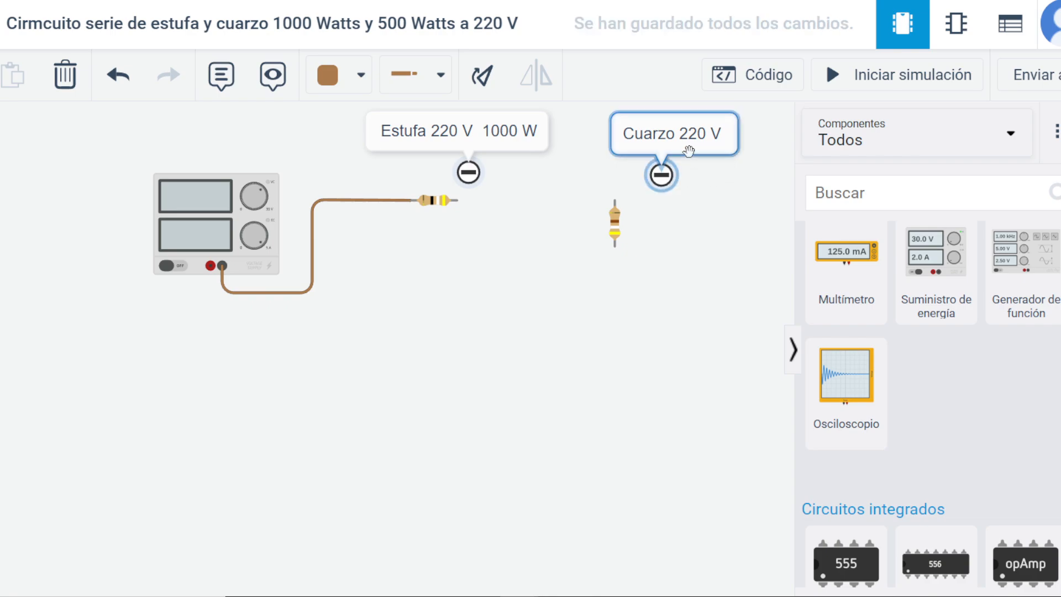
# Move the "Cuarzo 220 V" note closer above the second resistor and rotate that resistor to horizontal.
pyautogui.moveTo(688, 150); pyautogui.dragTo(636, 176)
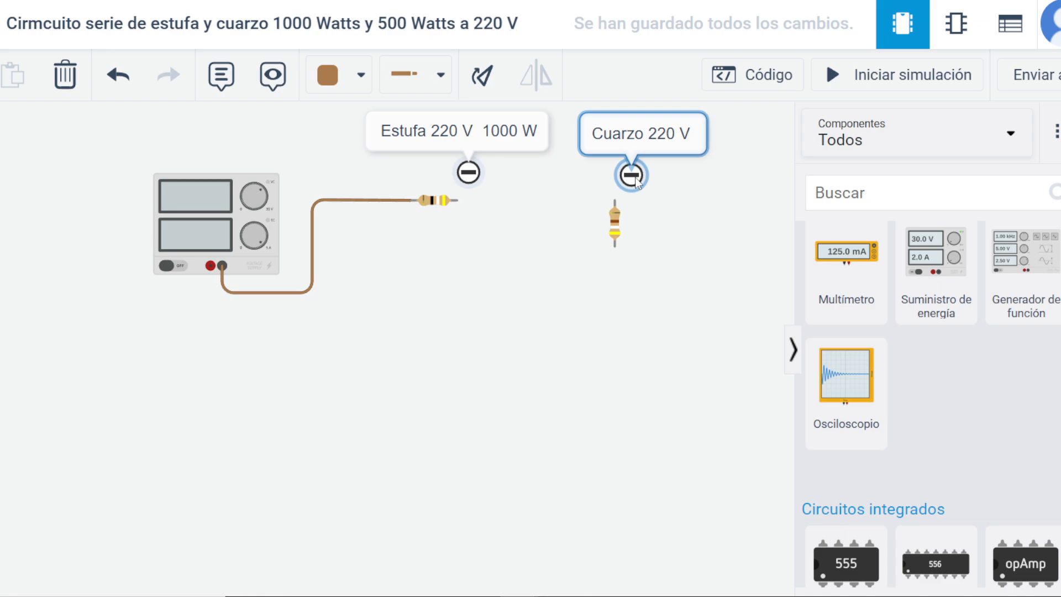
pyautogui.click(615, 221)
pyautogui.doubleClick(485, 78)
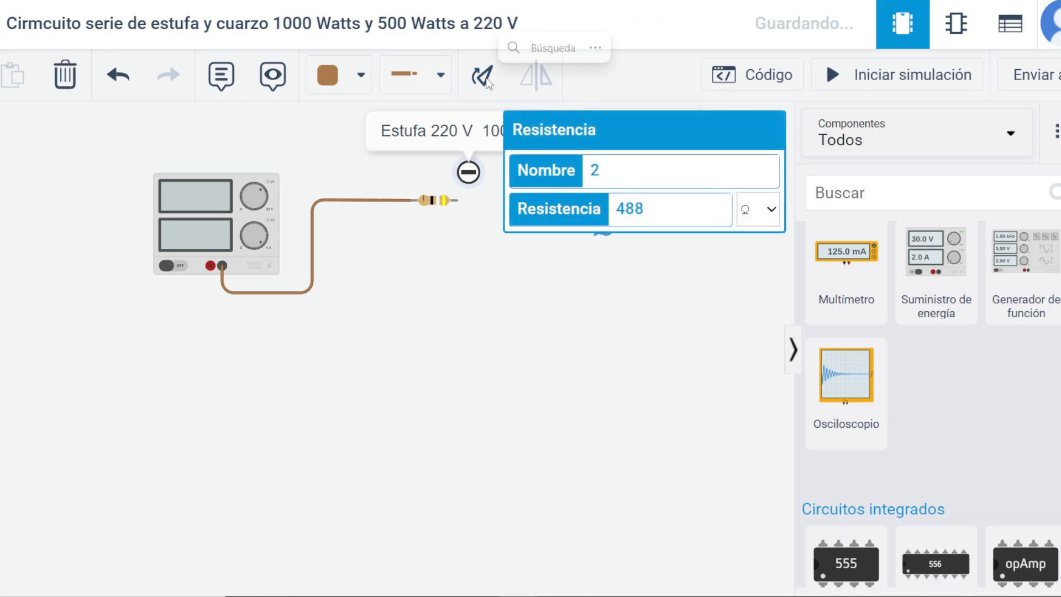
pyautogui.click(485, 78)
pyautogui.click(532, 311)
pyautogui.click(626, 227)
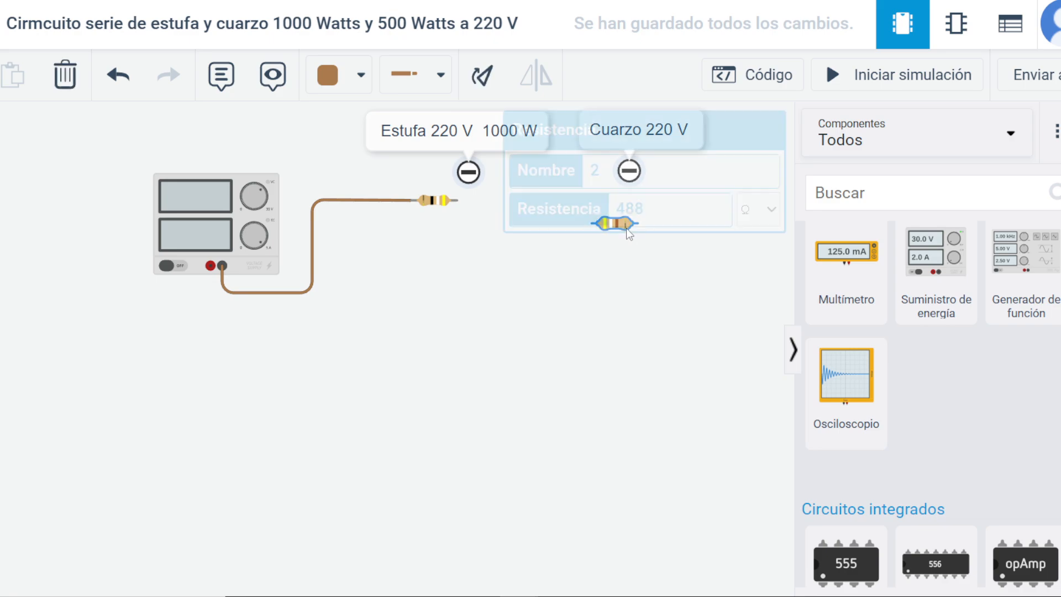
pyautogui.click(596, 339)
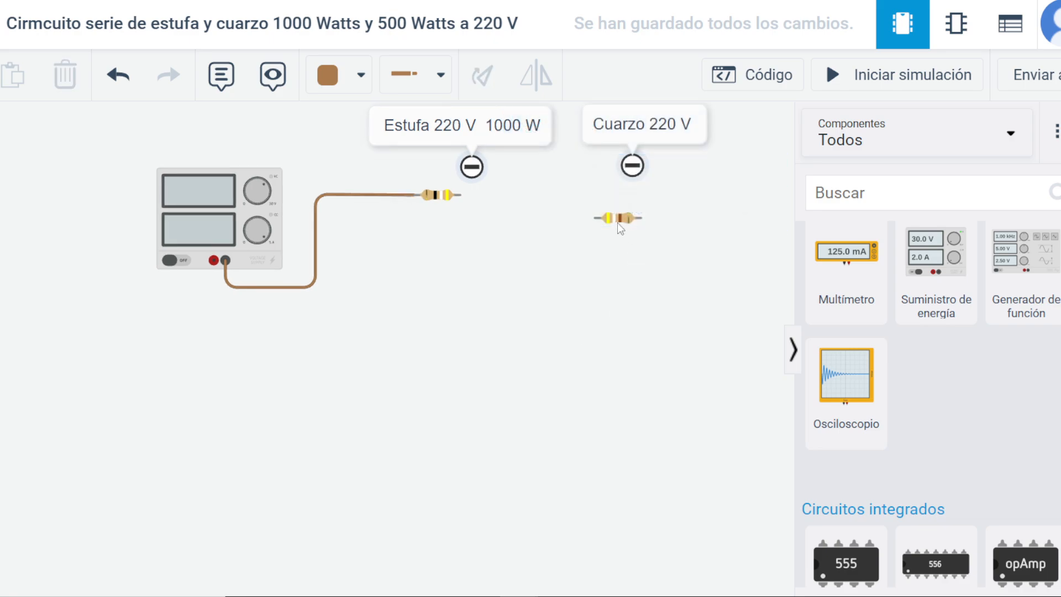
# Place the second resistor beneath its "Cuarzo 220 V" note, roughly level with the first resistor, and turn it end for end.
pyautogui.click(618, 222)
pyautogui.click(667, 295)
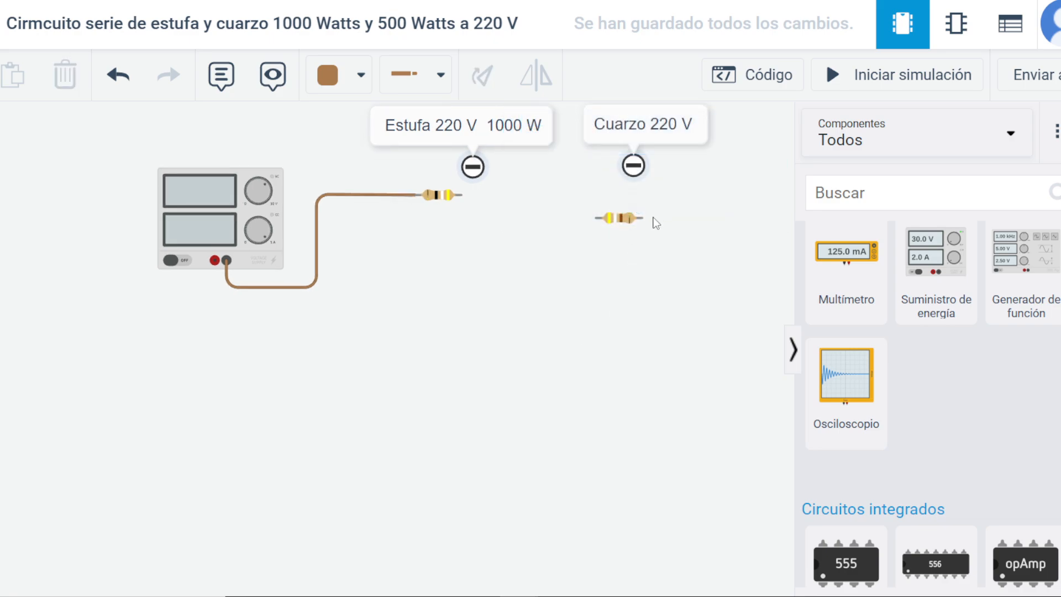
pyautogui.moveTo(624, 221); pyautogui.dragTo(505, 265)
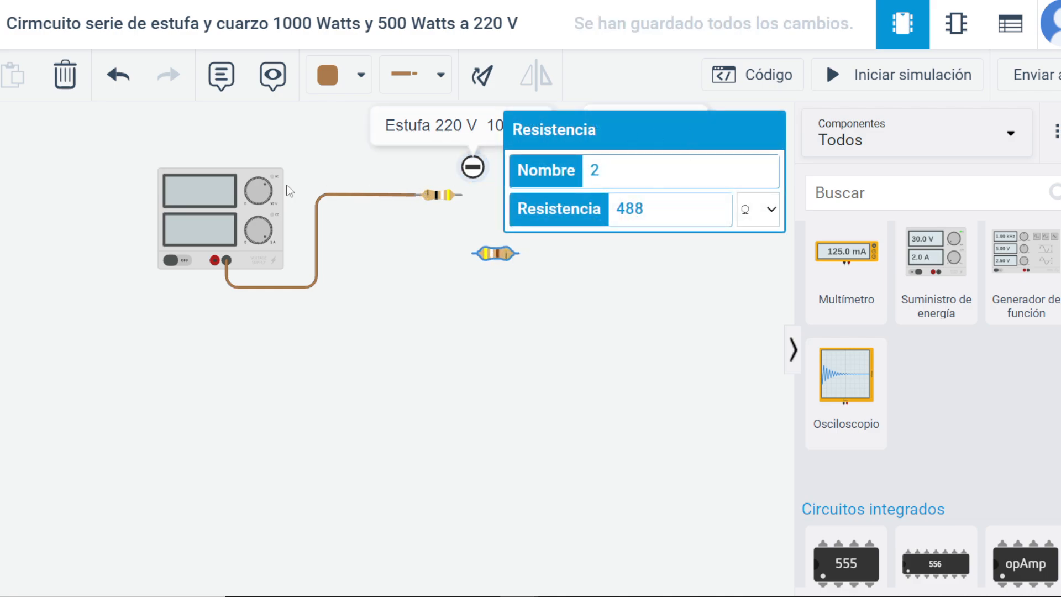
pyautogui.moveTo(365, 385); pyautogui.dragTo(307, 566)
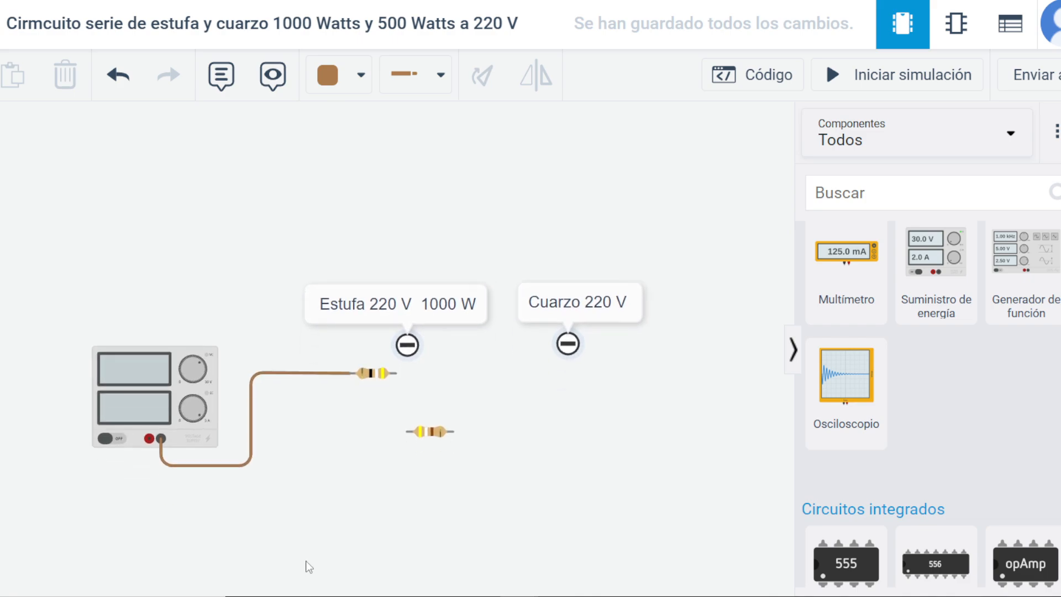
pyautogui.moveTo(438, 422); pyautogui.dragTo(551, 372)
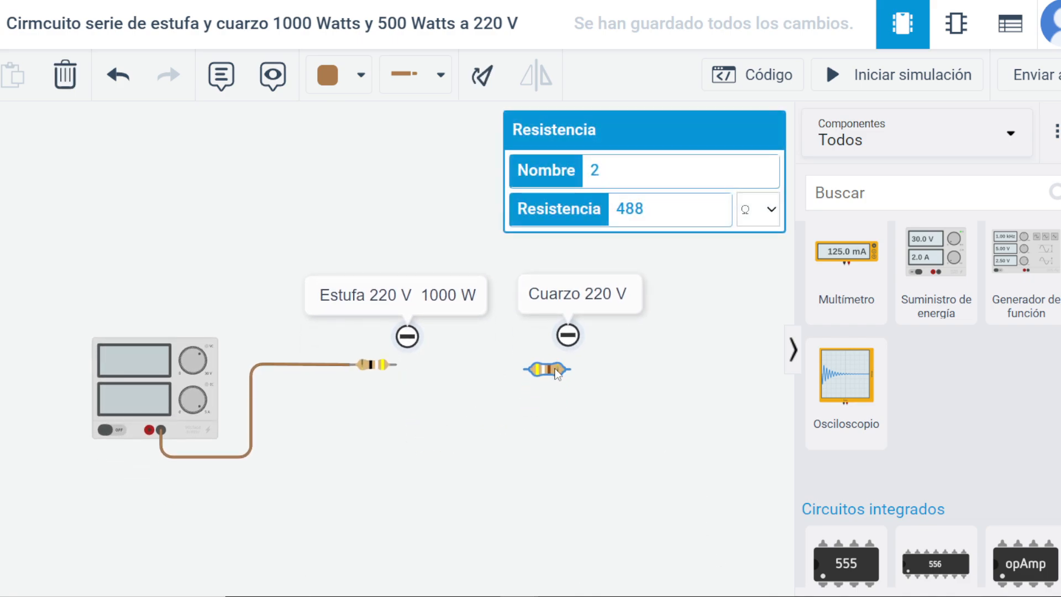
pyautogui.click(480, 76)
pyautogui.click(480, 78)
pyautogui.click(478, 82)
pyautogui.moveTo(569, 377); pyautogui.dragTo(562, 376)
pyautogui.click(547, 432)
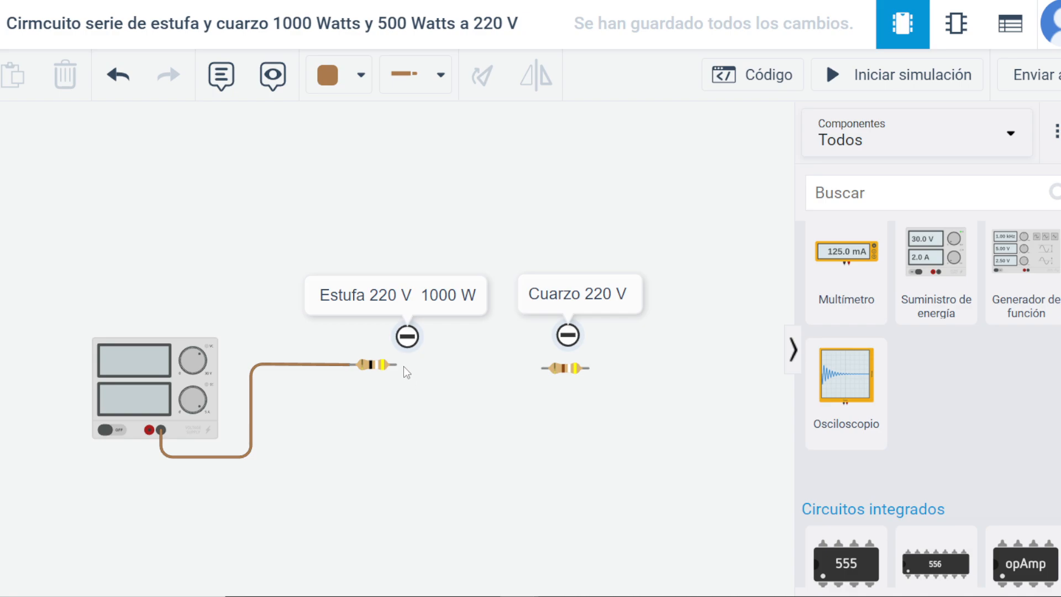
# Wire the two resistors in series and connect the second resistor's free terminal back to the supply's red terminal.
pyautogui.click(396, 364)
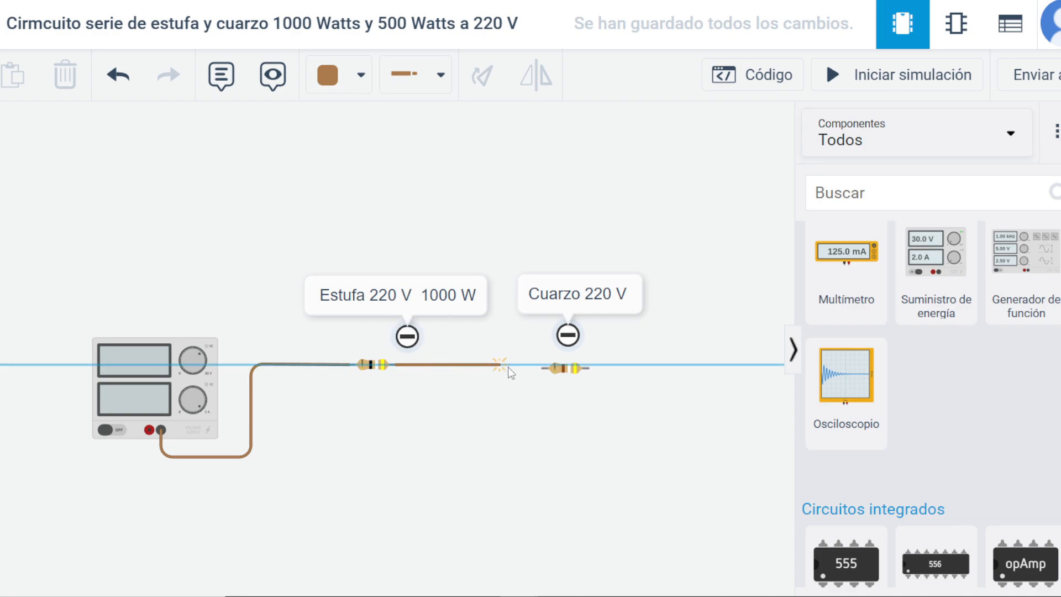
pyautogui.click(541, 368)
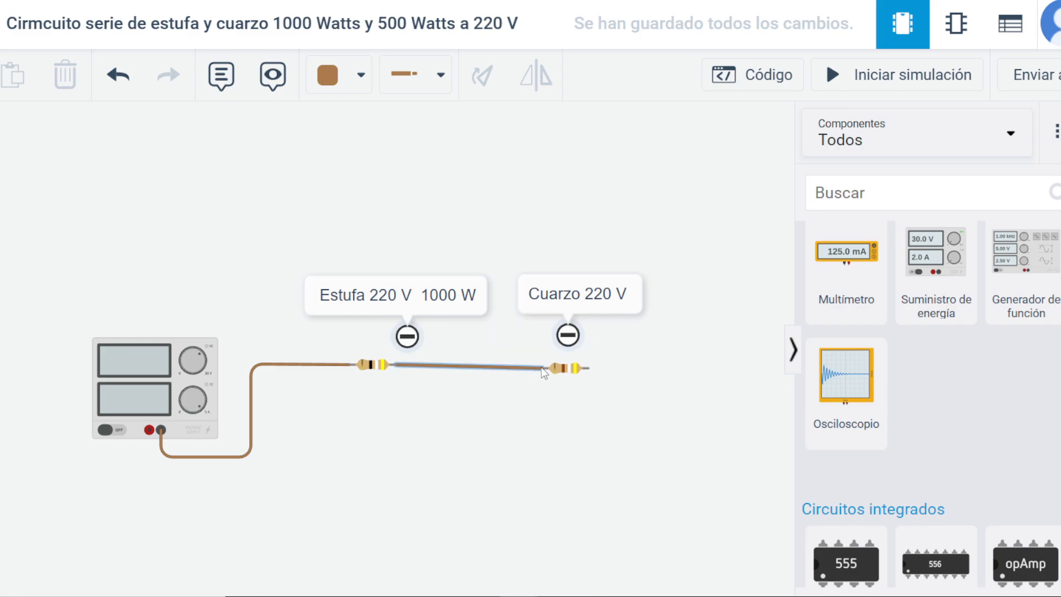
pyautogui.click(150, 431)
pyautogui.click(149, 468)
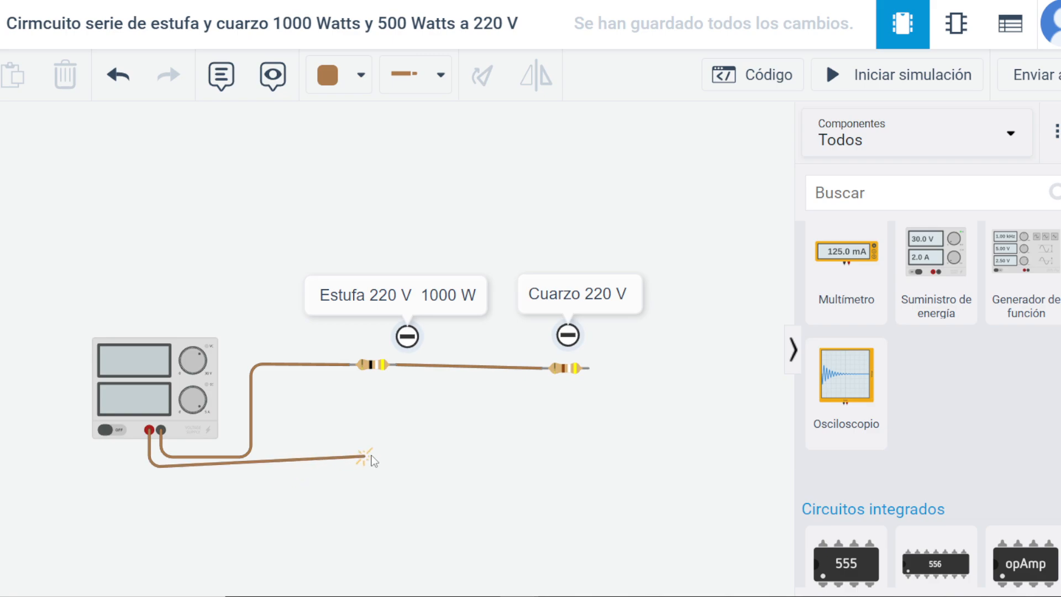
pyautogui.click(469, 472)
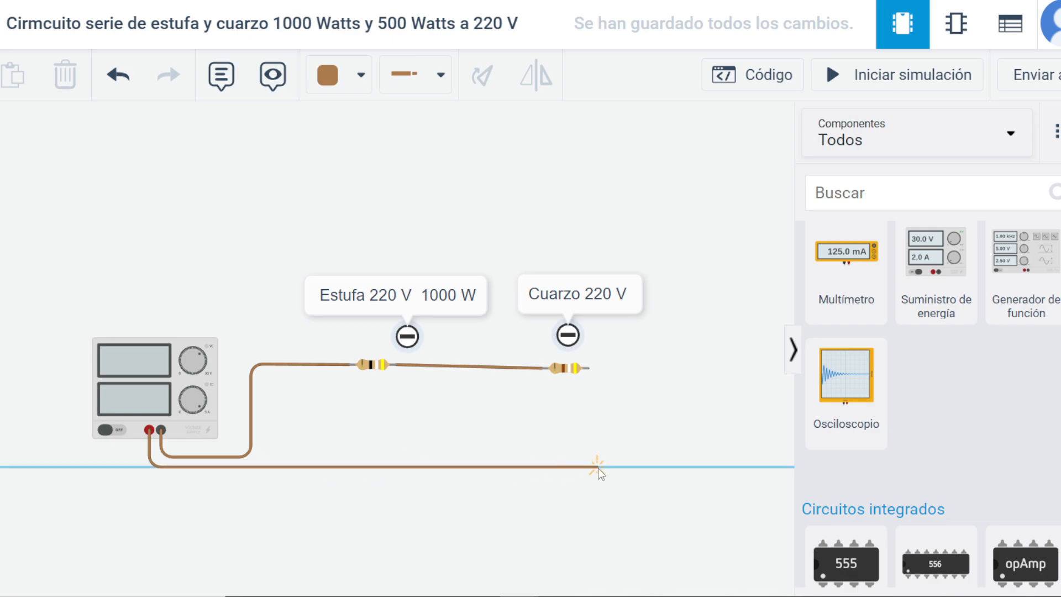
pyautogui.click(598, 374)
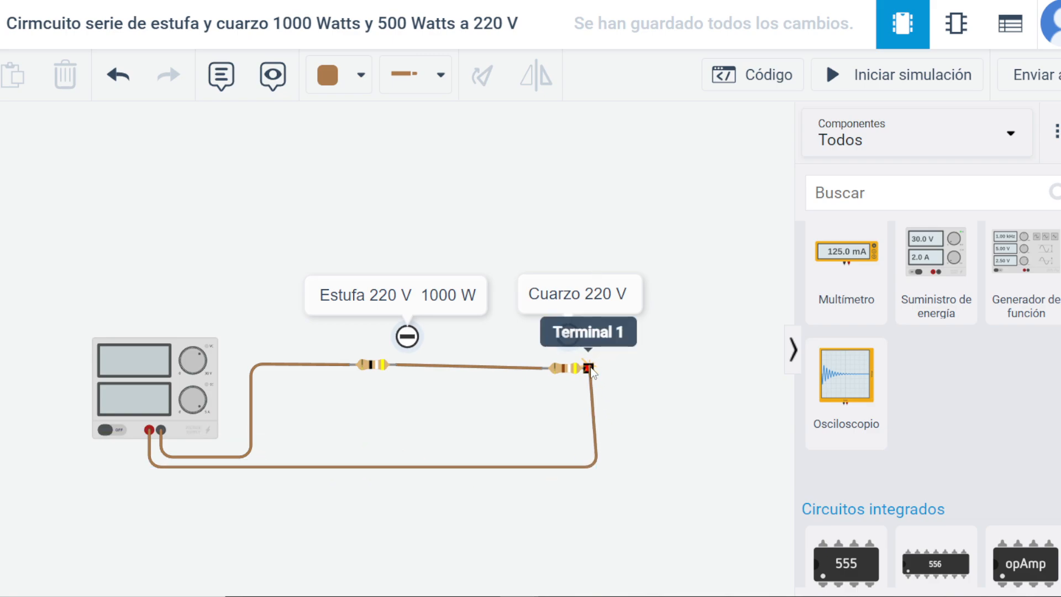
pyautogui.click(569, 469)
pyautogui.moveTo(596, 468); pyautogui.dragTo(587, 467)
pyautogui.moveTo(384, 229); pyautogui.dragTo(426, 177)
pyautogui.scroll(2, 446, 424)
pyautogui.moveTo(377, 483); pyautogui.dragTo(375, 512)
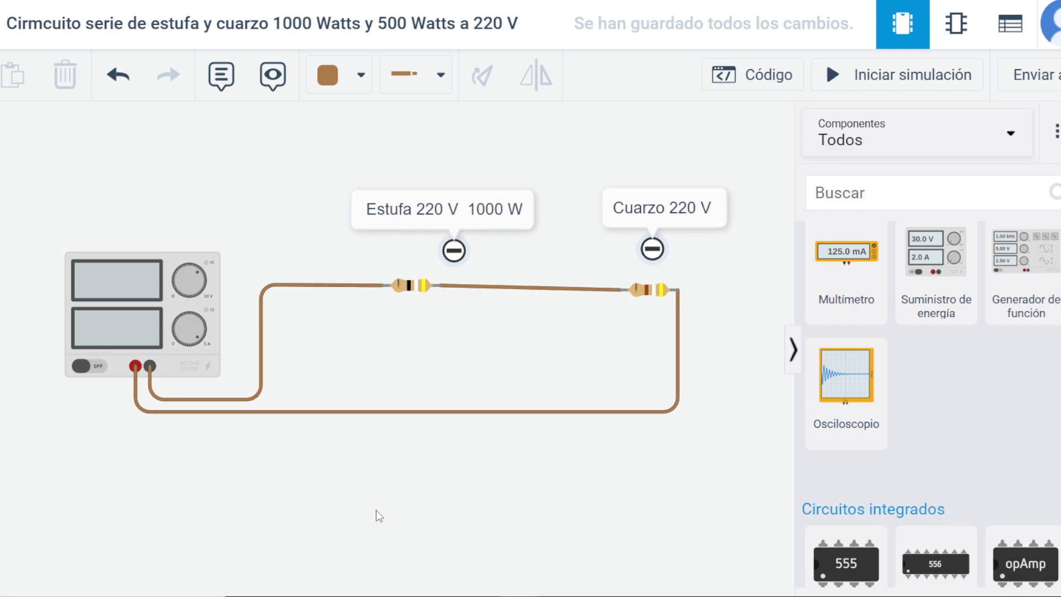
# Start the simulation of the series circuit and compare the resistance values set for the two resistors.
pyautogui.click(509, 299)
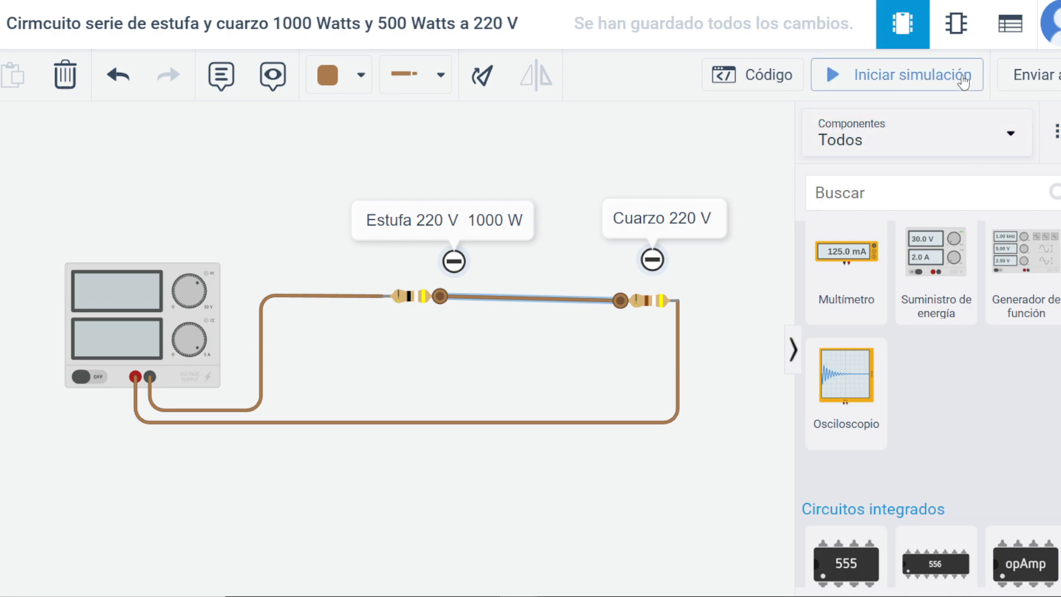
pyautogui.click(899, 76)
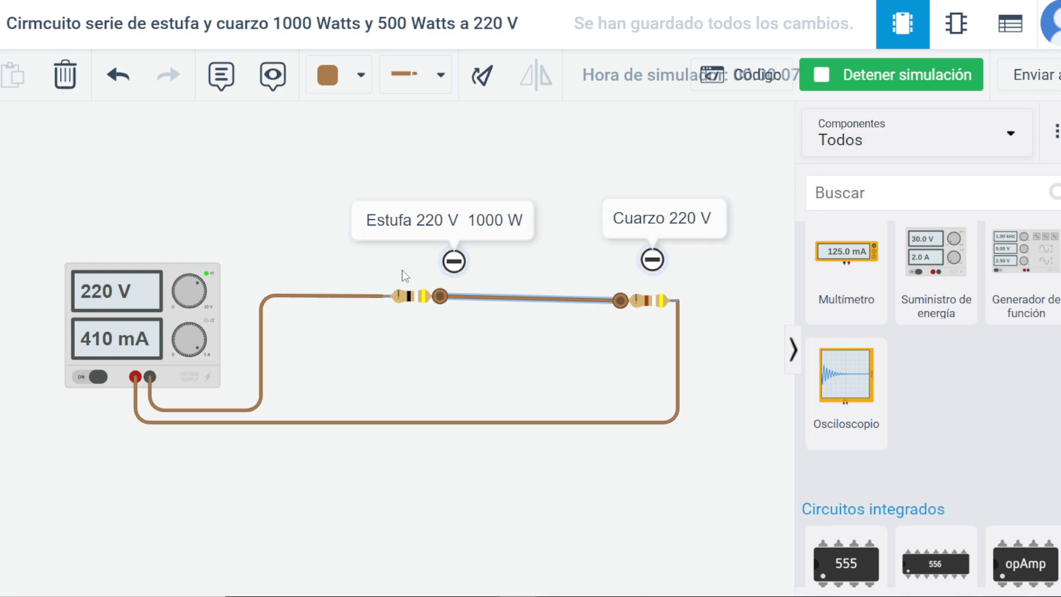
pyautogui.click(415, 297)
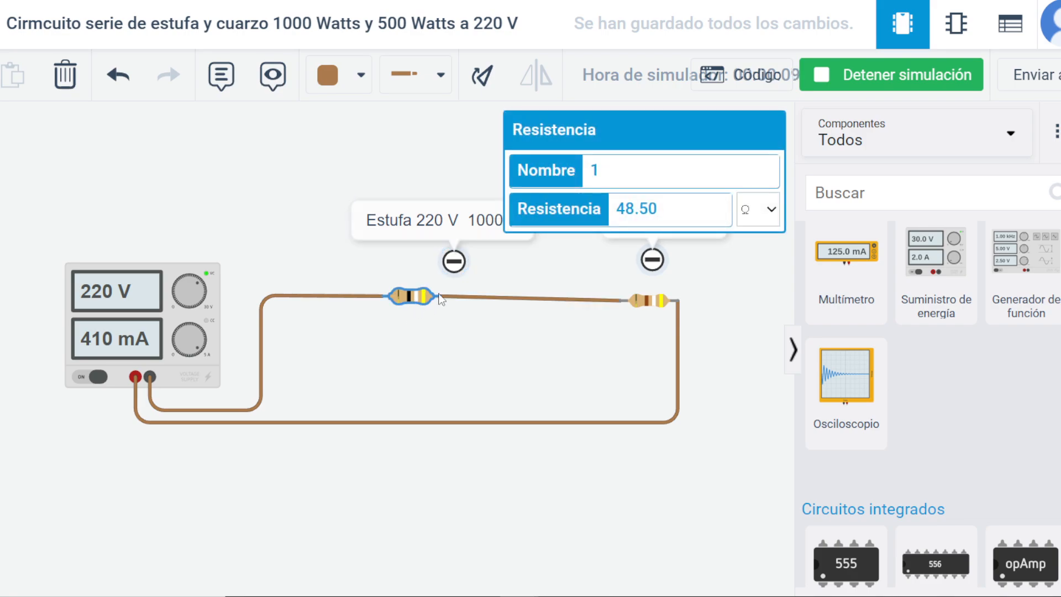
pyautogui.click(657, 309)
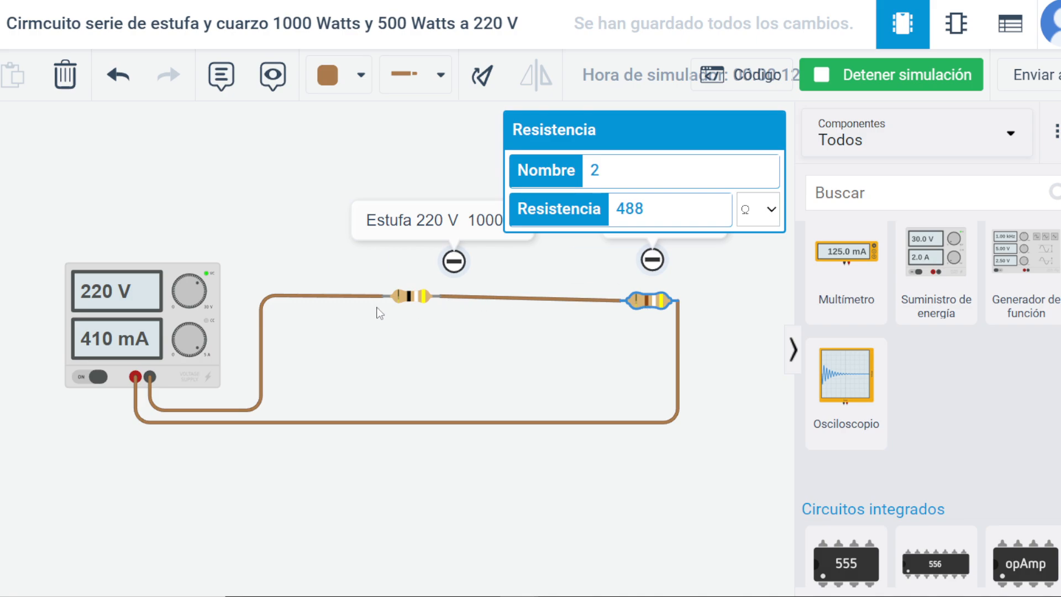
pyautogui.click(407, 298)
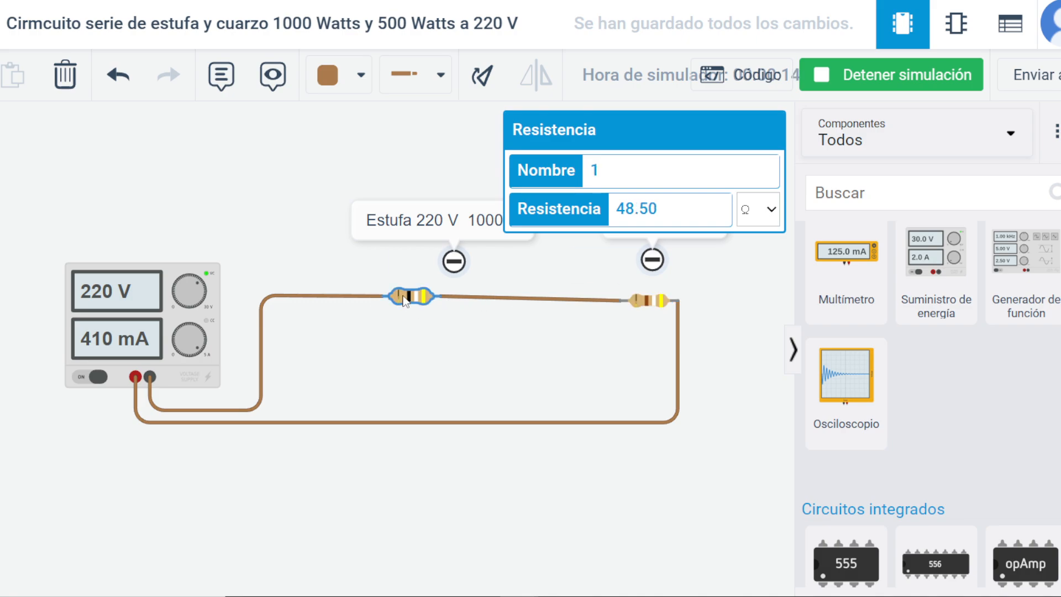
pyautogui.click(654, 301)
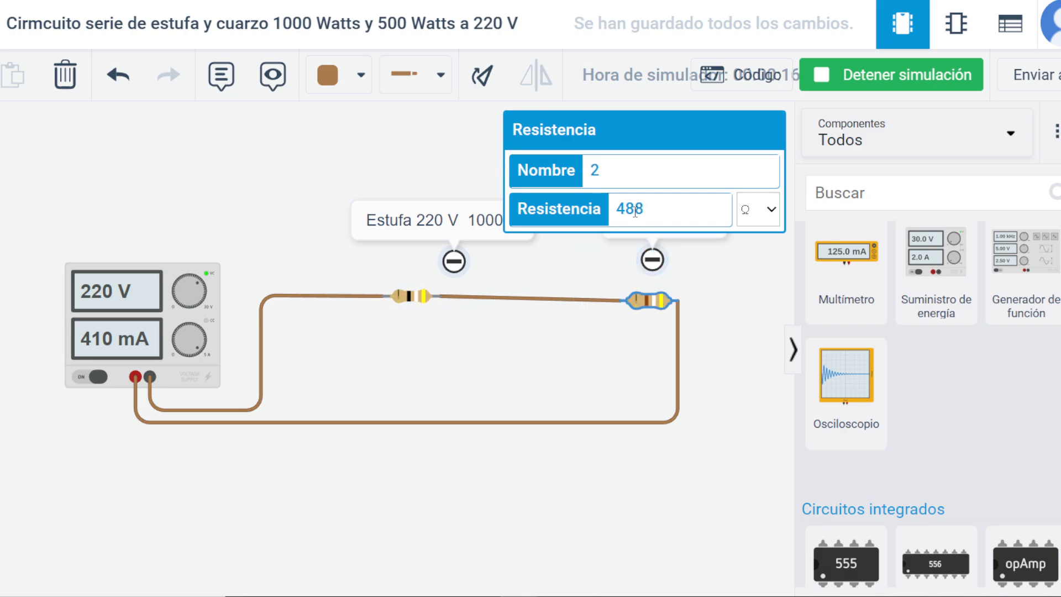
pyautogui.click(409, 297)
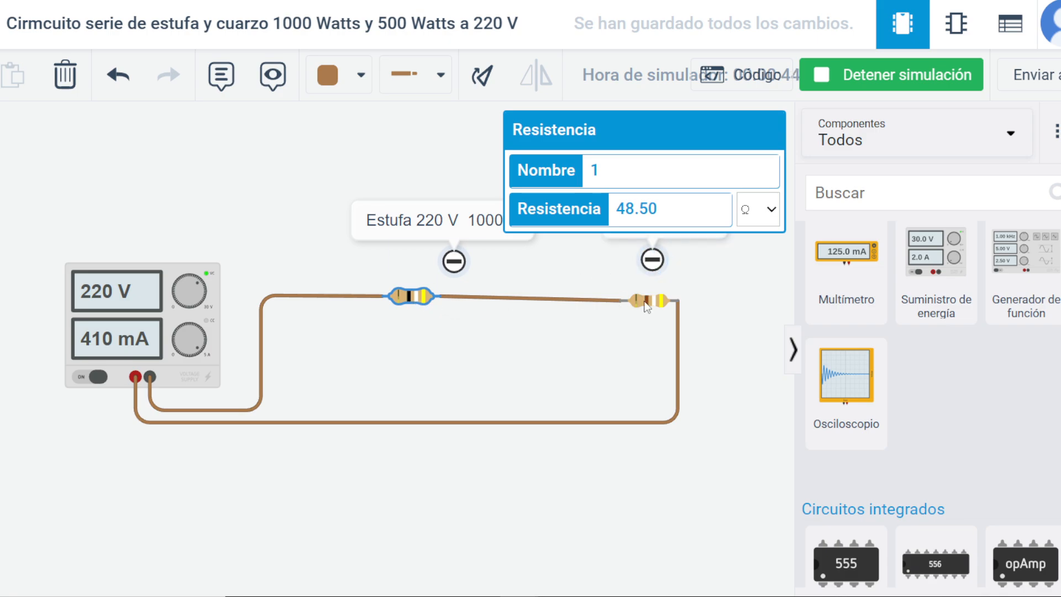
pyautogui.click(602, 272)
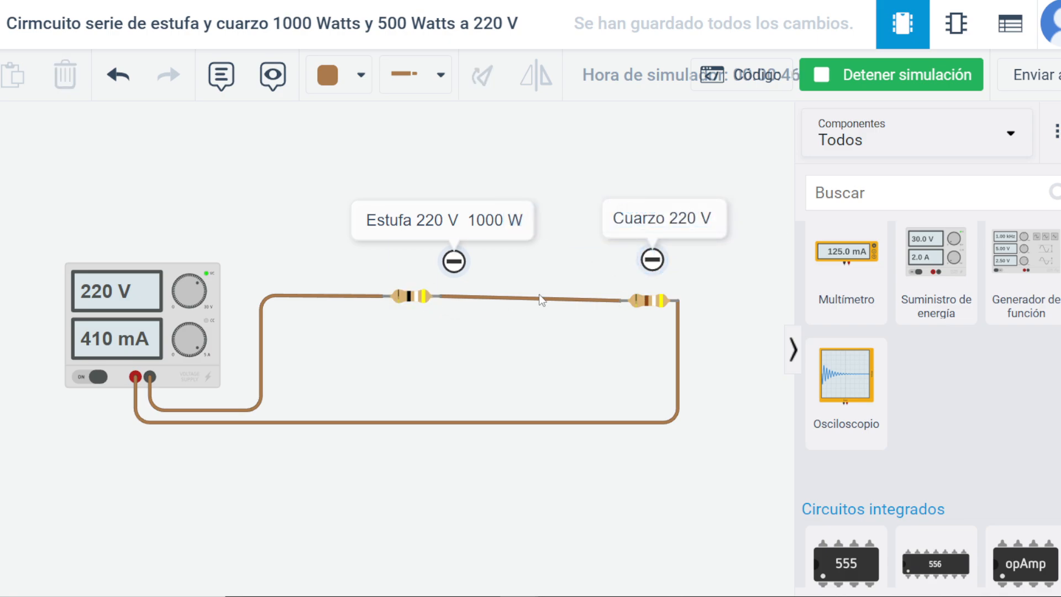
pyautogui.click(423, 297)
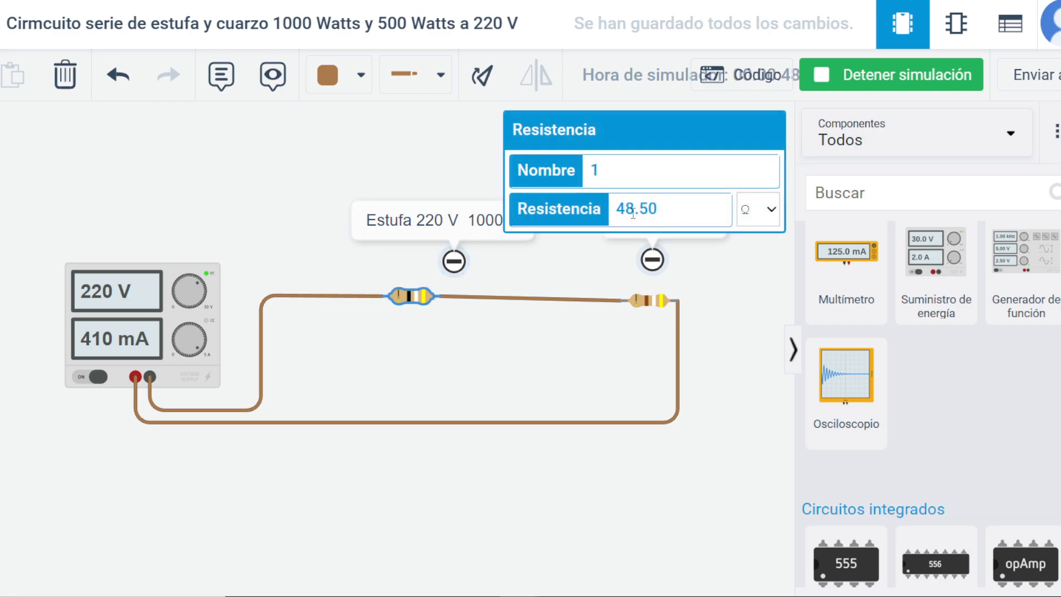
pyautogui.click(655, 311)
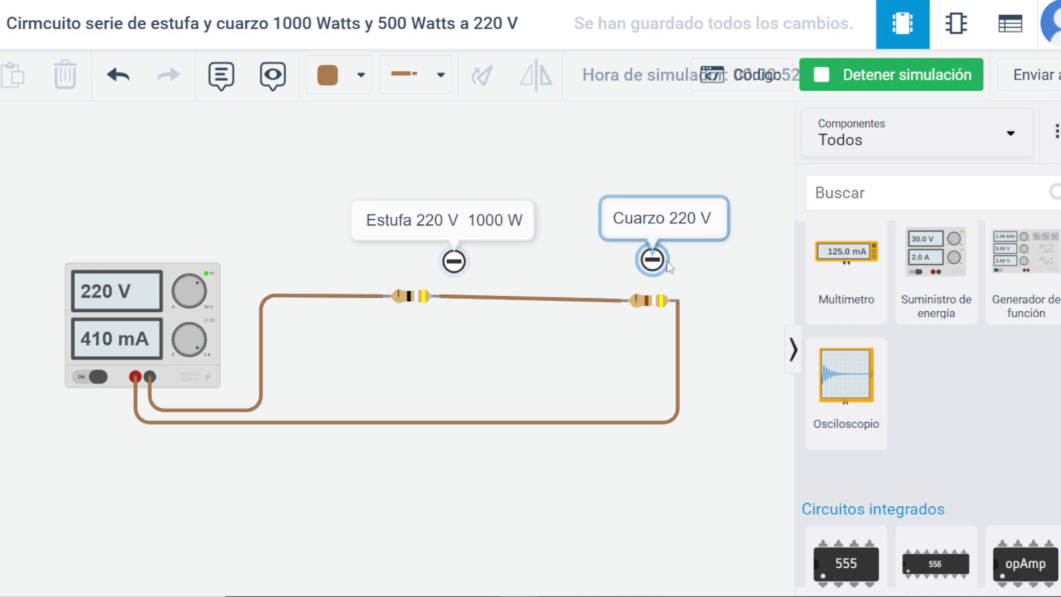
# Set the second resistor's resistance to 96 Ω while the simulation runs and check the entered value.
pyautogui.click(648, 300)
pyautogui.moveTo(656, 213); pyautogui.dragTo(609, 226)
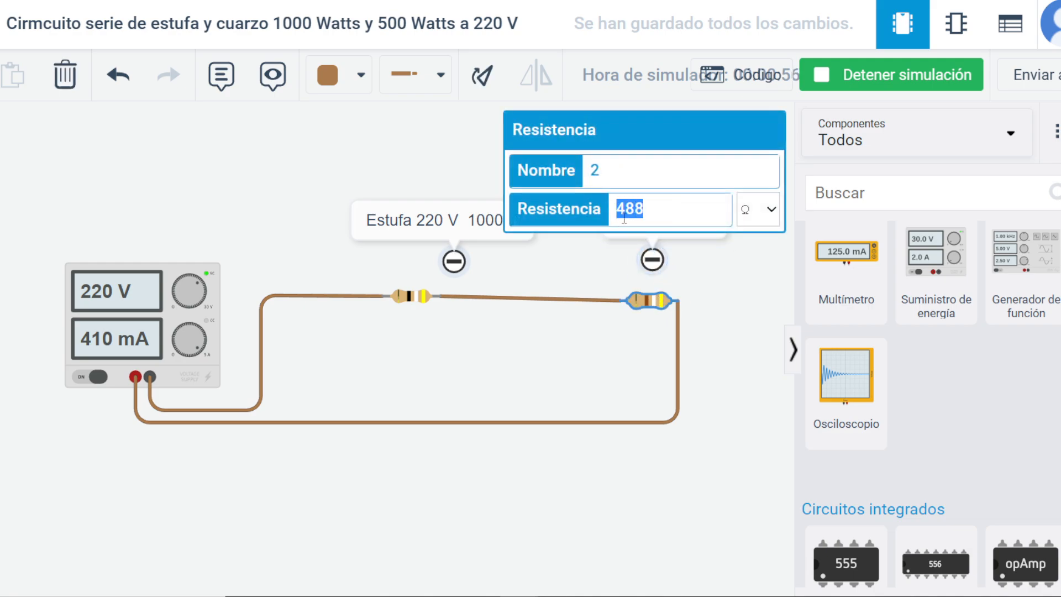
pyautogui.write('85')
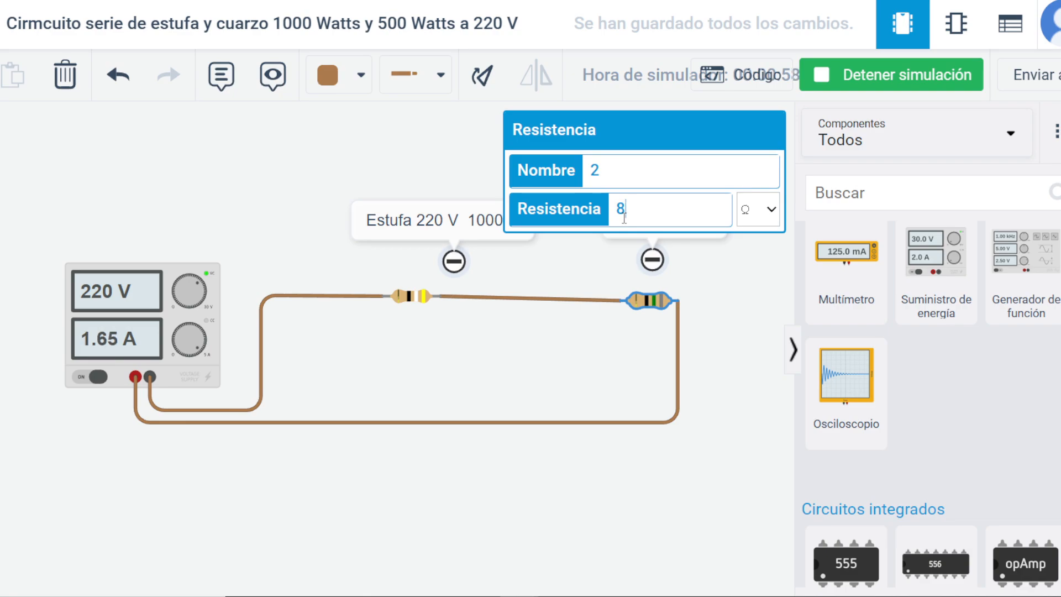
pyautogui.press('BackSpace')
pyautogui.write('96')
pyautogui.click(601, 350)
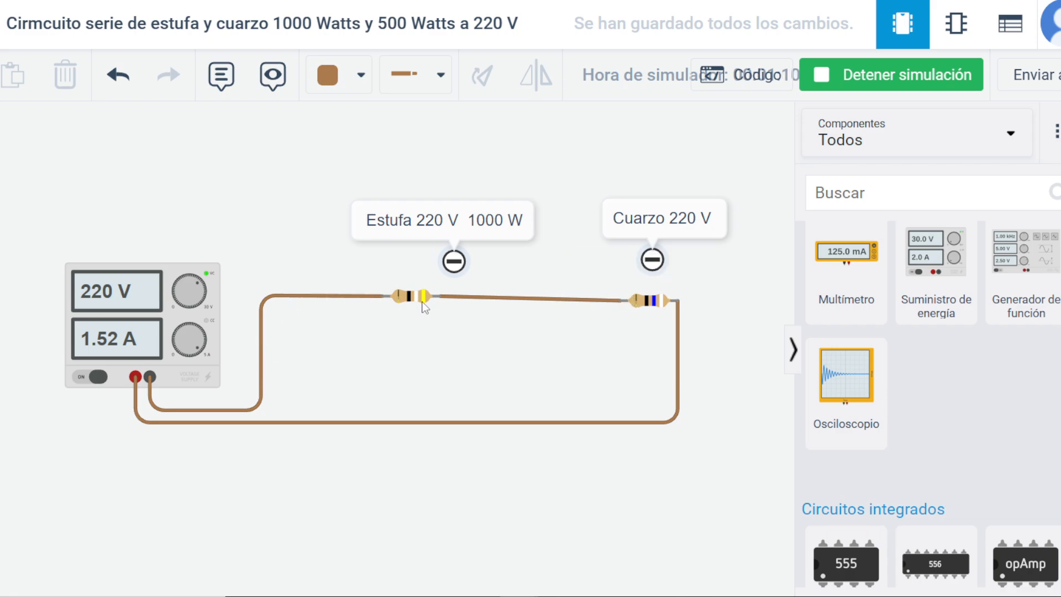
pyautogui.click(654, 302)
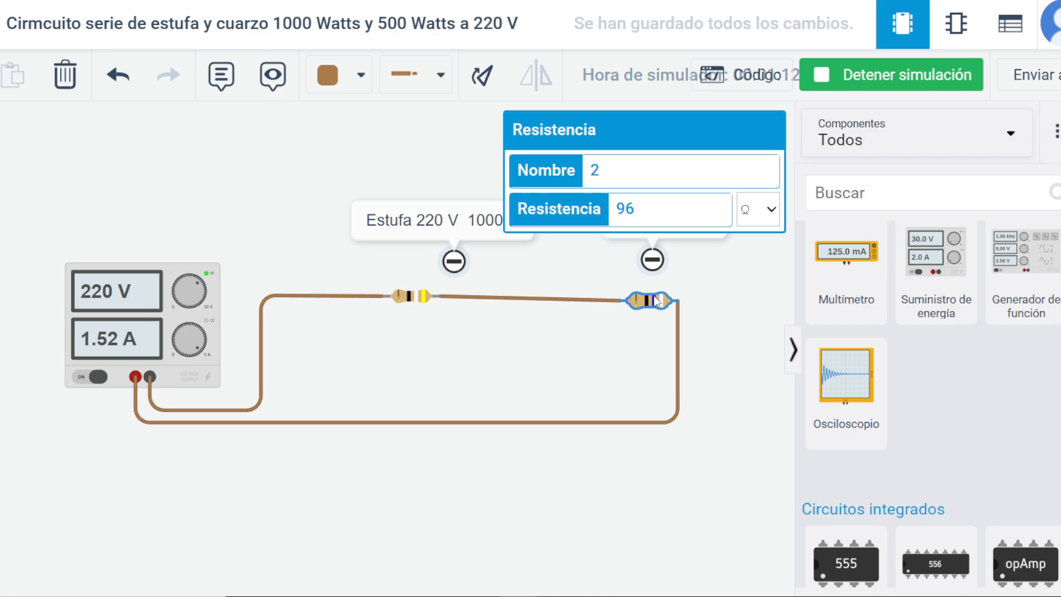
pyautogui.click(703, 310)
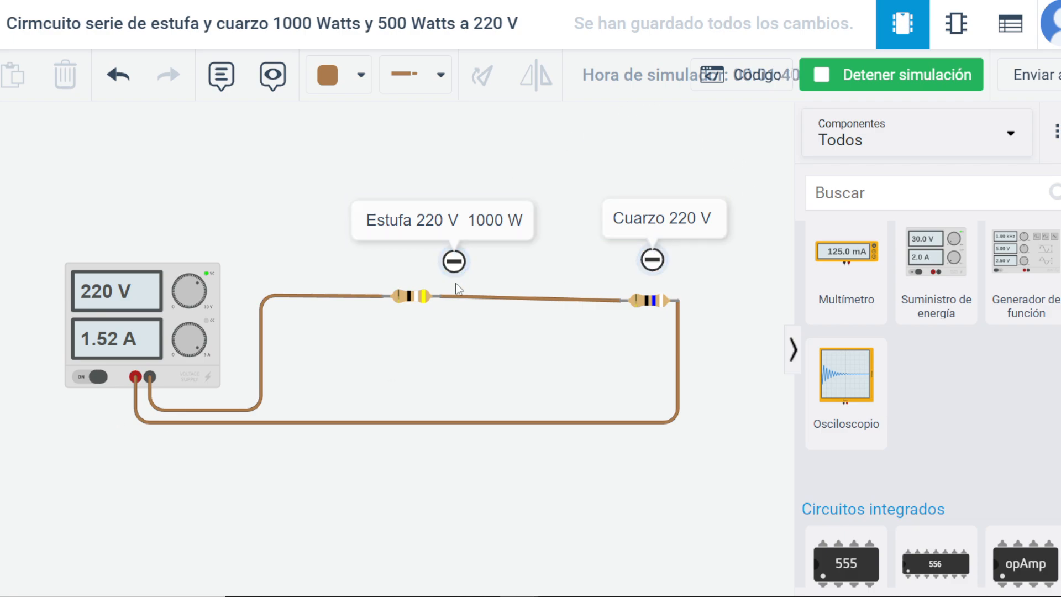
# Bridge the first resistor with a wire between its two terminals and simulate the circuit again.
pyautogui.click(856, 74)
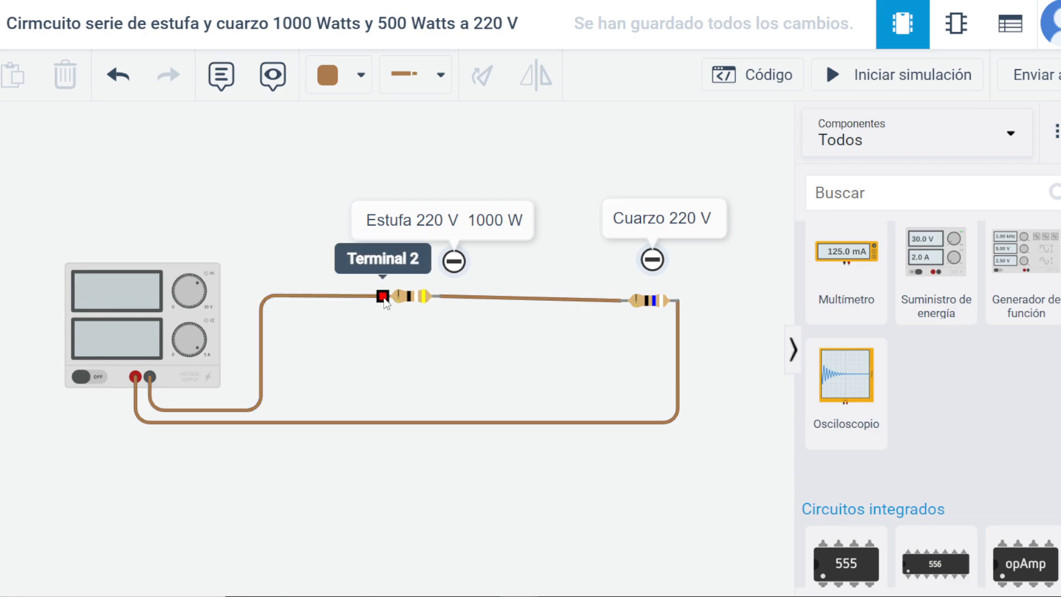
pyautogui.click(385, 301)
pyautogui.click(385, 316)
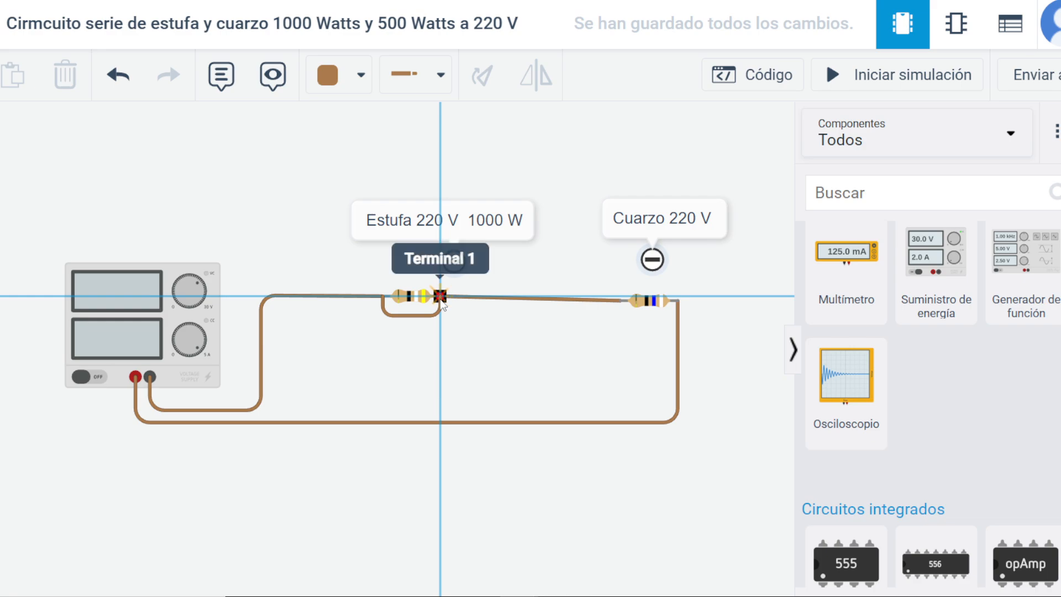
pyautogui.click(440, 300)
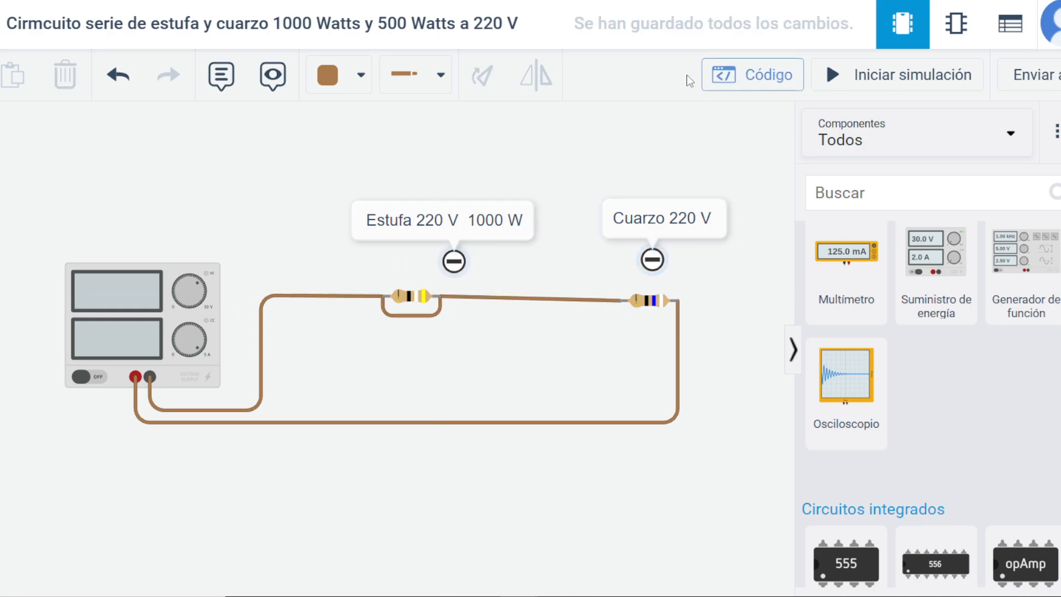
pyautogui.click(893, 60)
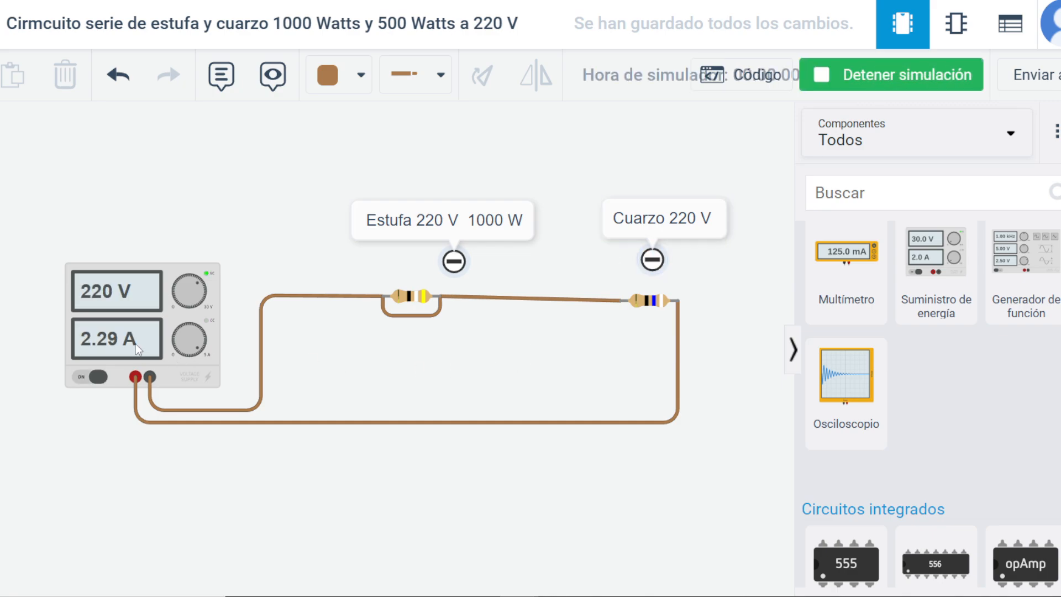
# Delete the wire that bridges the first resistor.
pyautogui.click(409, 316)
pyautogui.press('Delete')
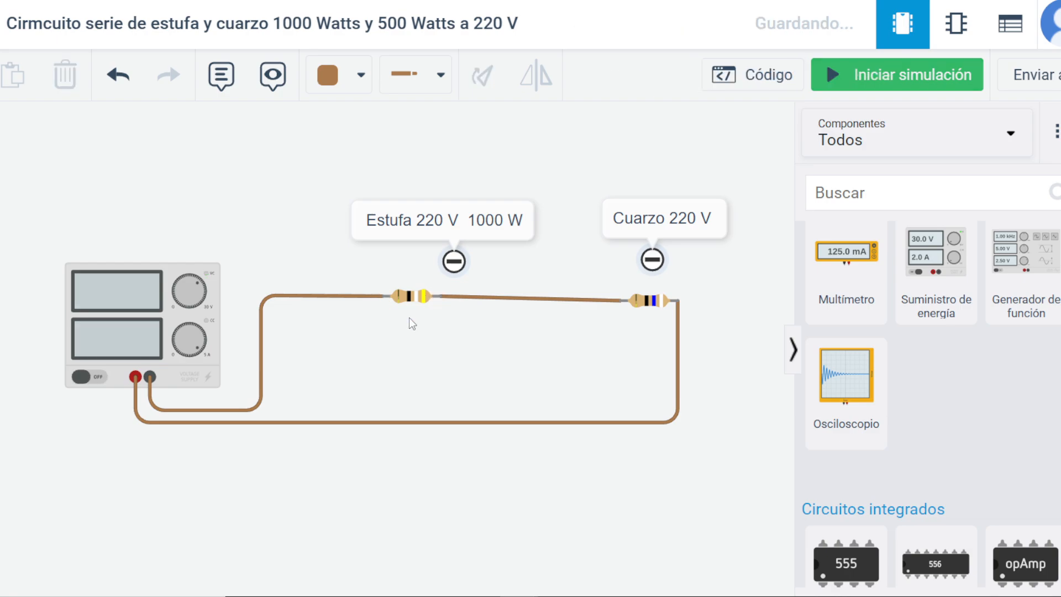
# Simulate the series circuit, delete the wire between the two resistors and simulate the open circuit.
pyautogui.click(916, 74)
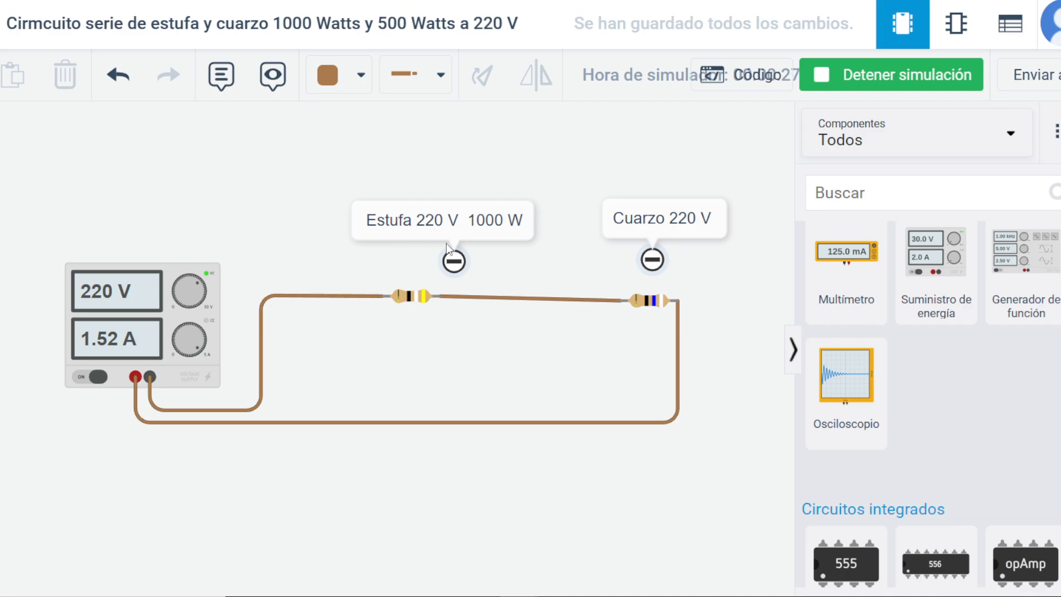
pyautogui.click(510, 297)
pyautogui.press('Delete')
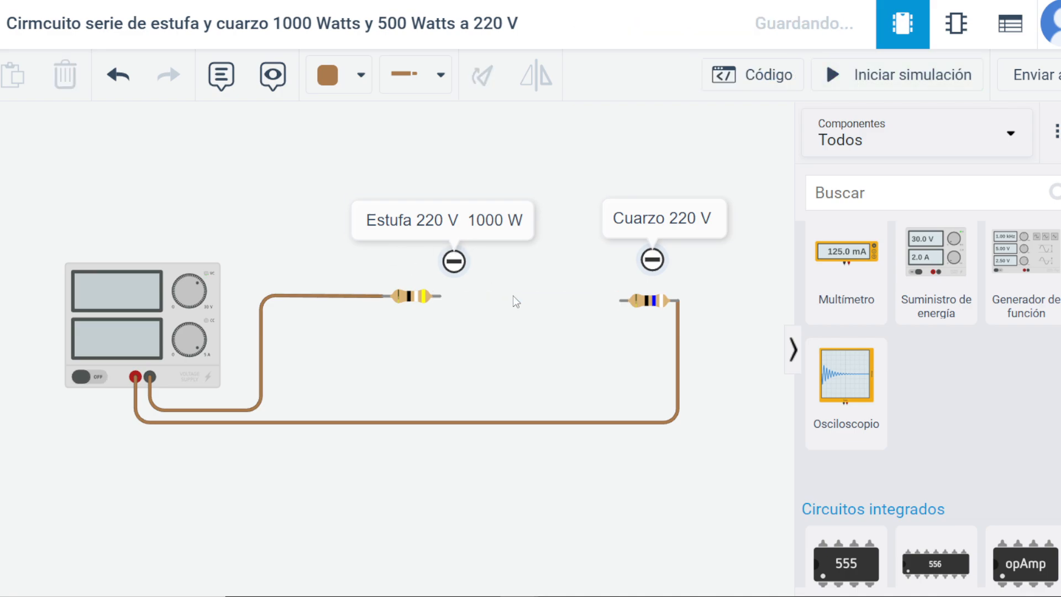
pyautogui.click(908, 79)
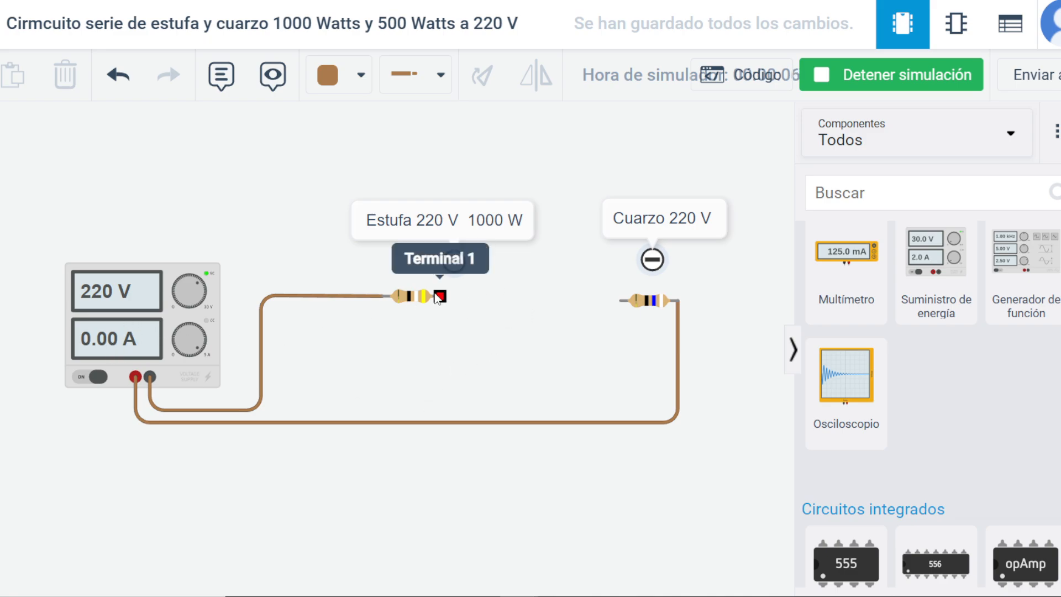
pyautogui.click(903, 76)
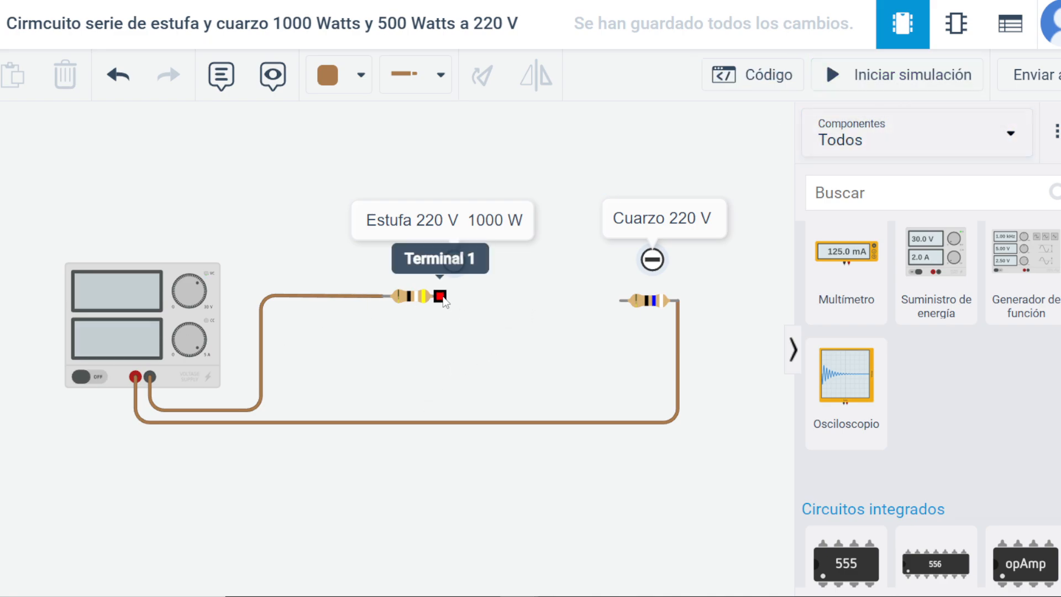
# Reconnect the two resistors in series with a wire and shift the second resistor slightly up to line it up.
pyautogui.click(439, 296)
pyautogui.click(619, 301)
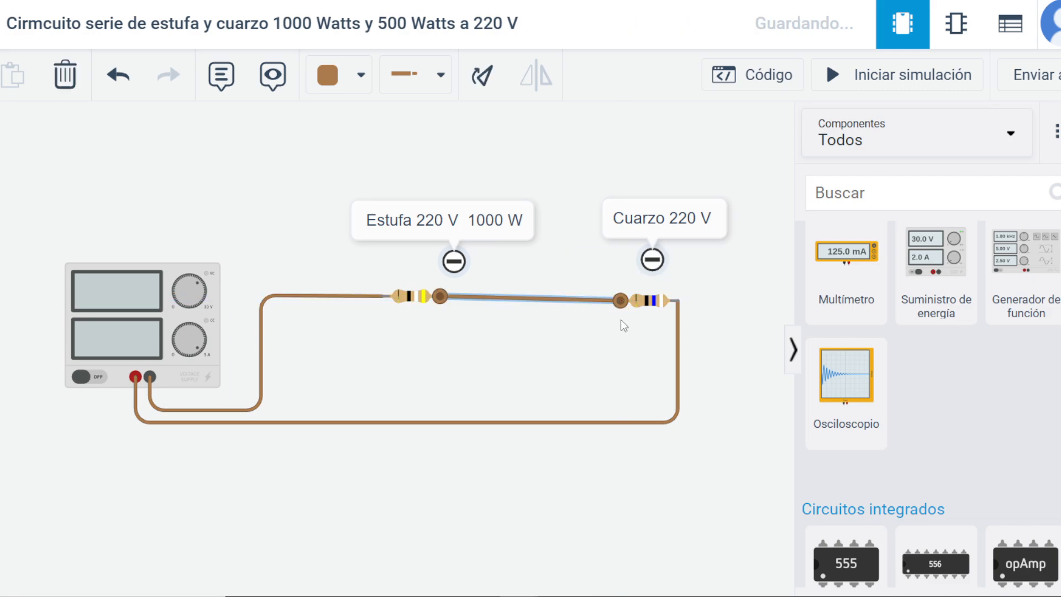
pyautogui.click(649, 299)
pyautogui.moveTo(651, 299); pyautogui.dragTo(653, 295)
pyautogui.click(726, 340)
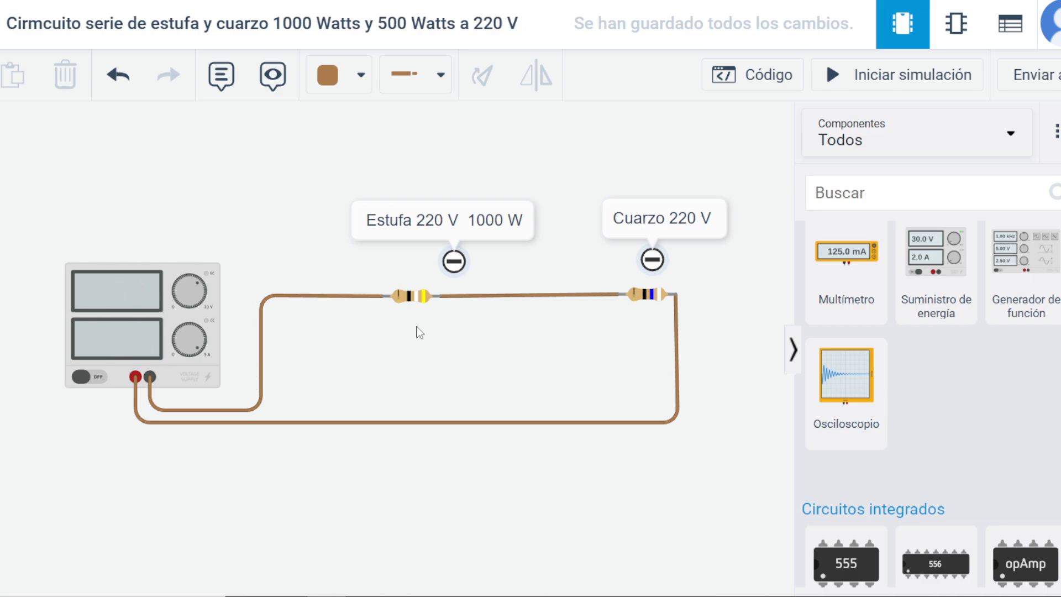
# Add an inductor and a non-polarized capacitor side by side in the empty area below the circuit.
pyautogui.scroll(-3, 978, 378)
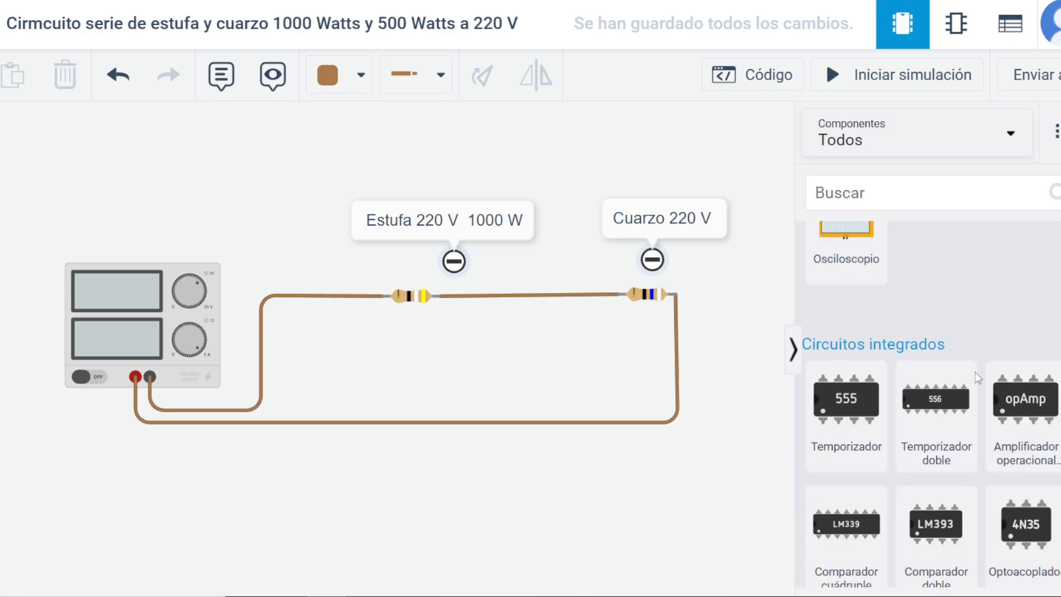
pyautogui.scroll(-15, 977, 378)
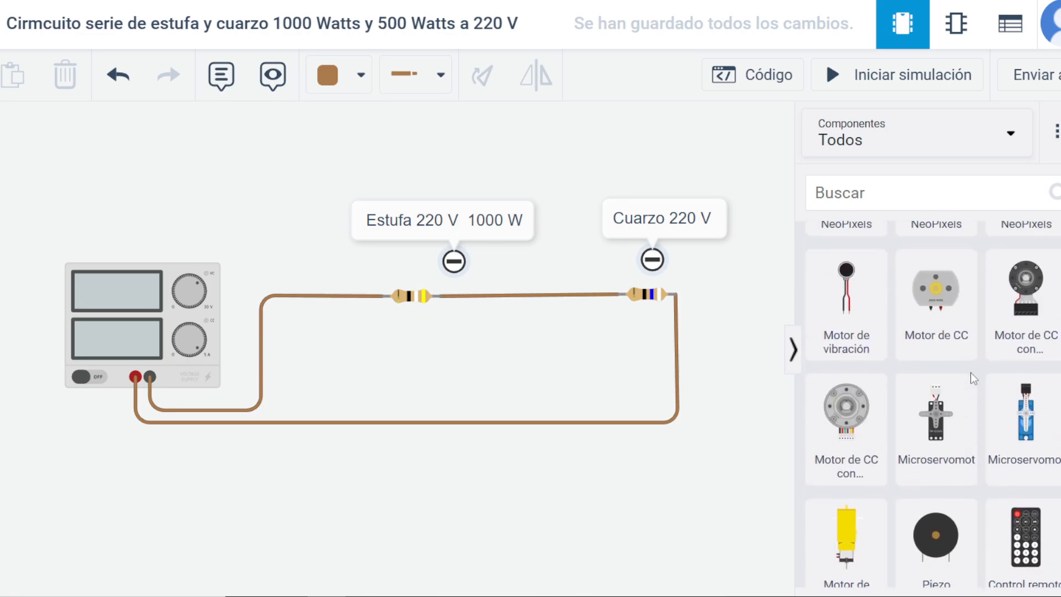
pyautogui.scroll(12, 974, 378)
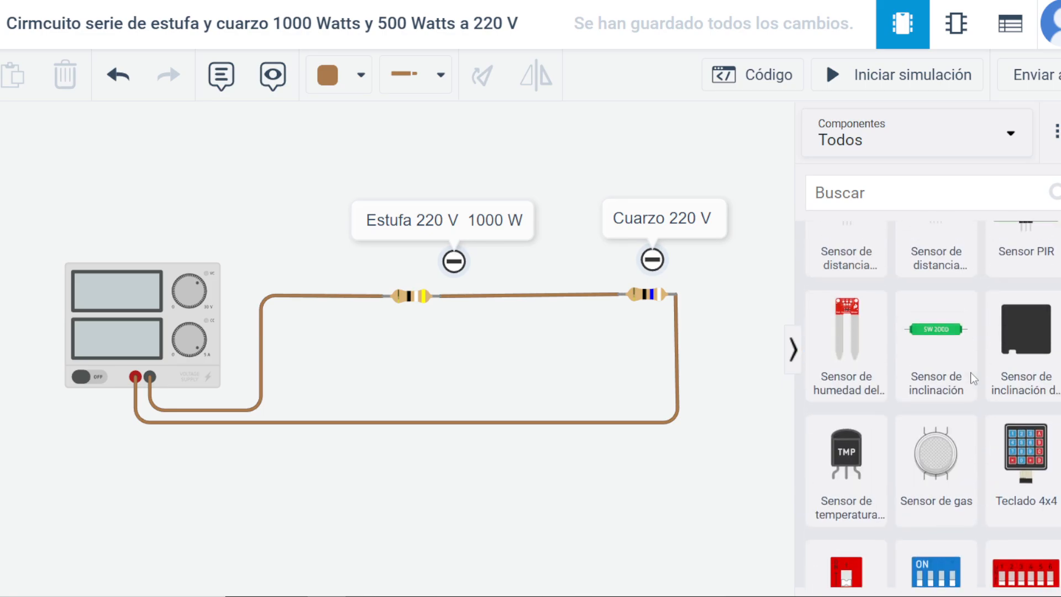
pyautogui.scroll(6, 974, 379)
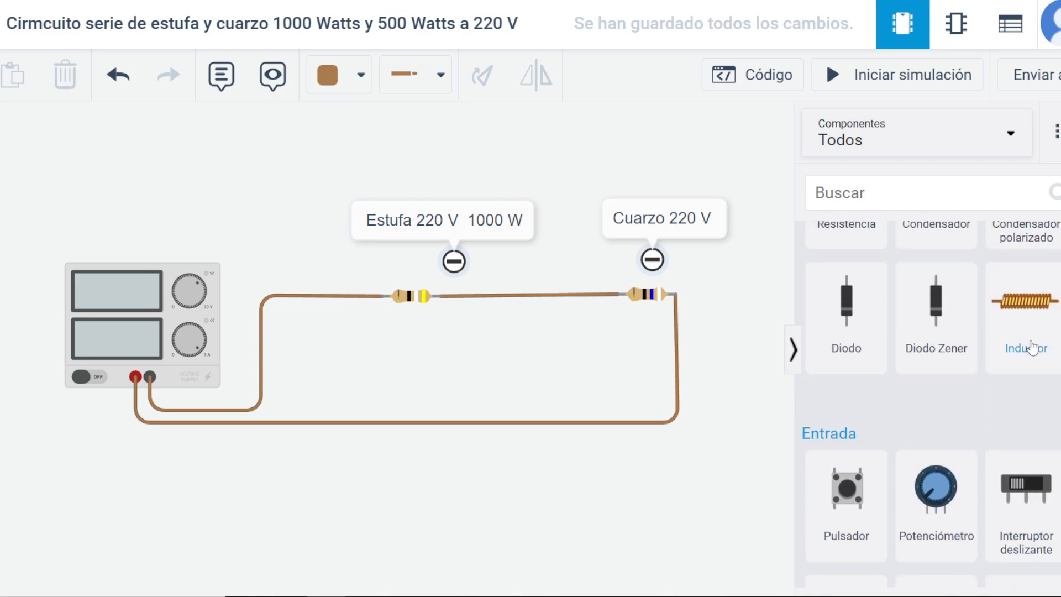
pyautogui.moveTo(1031, 347); pyautogui.dragTo(537, 519)
pyautogui.click(680, 480)
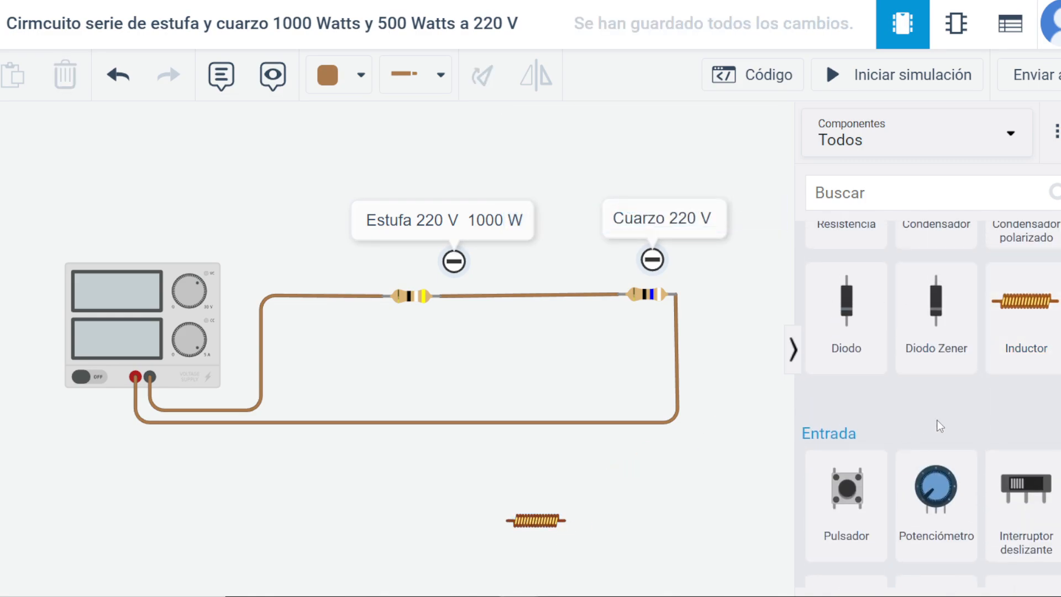
pyautogui.scroll(3, 940, 425)
pyautogui.moveTo(936, 298); pyautogui.dragTo(437, 520)
pyautogui.click(687, 492)
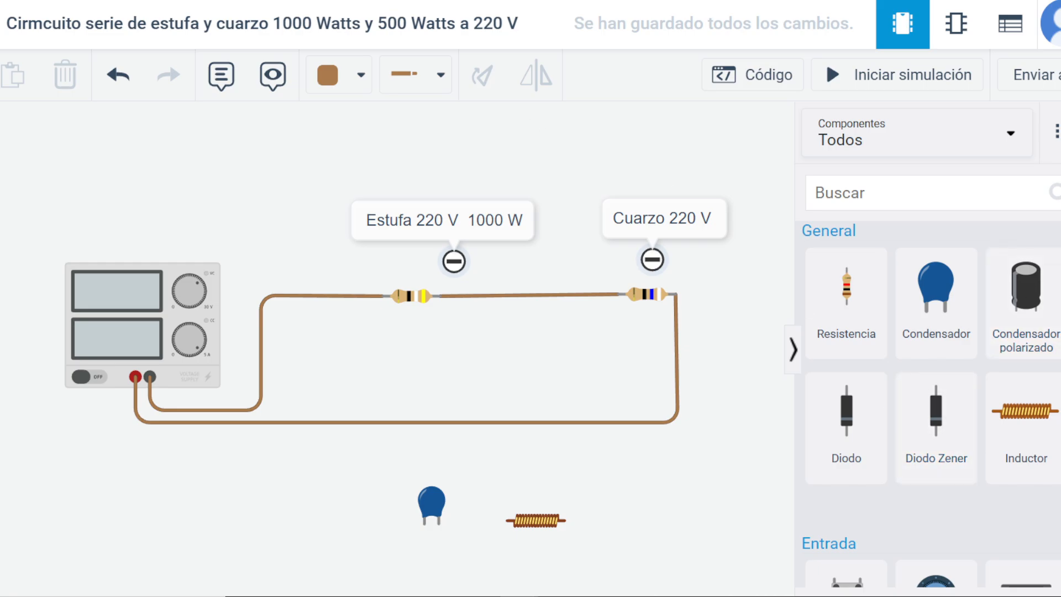
# Place two multimeters above the circuit, one over each resistor's note.
pyautogui.scroll(-15, 928, 403)
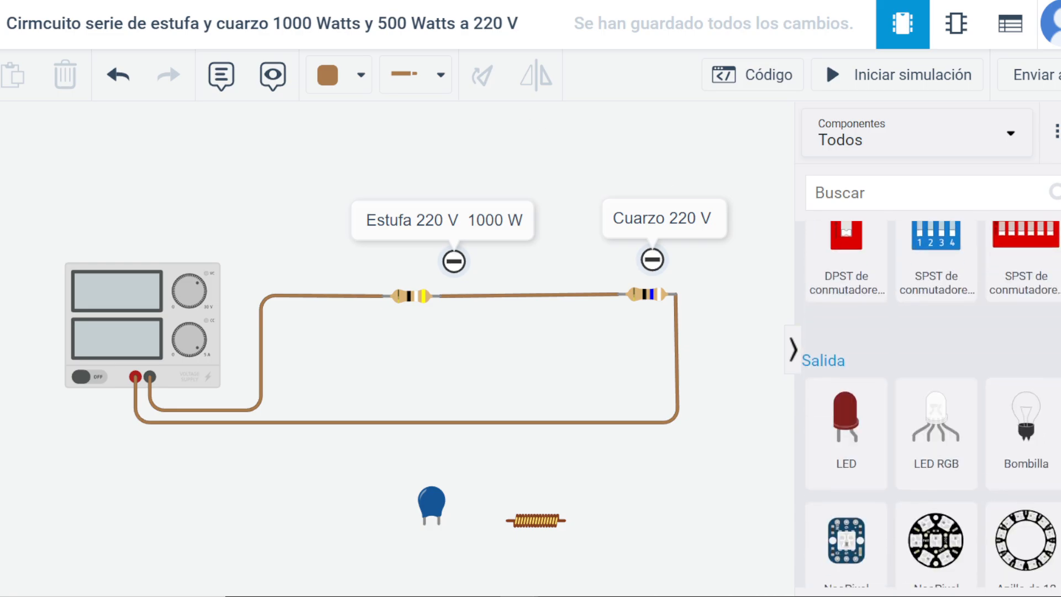
pyautogui.scroll(-10, 928, 403)
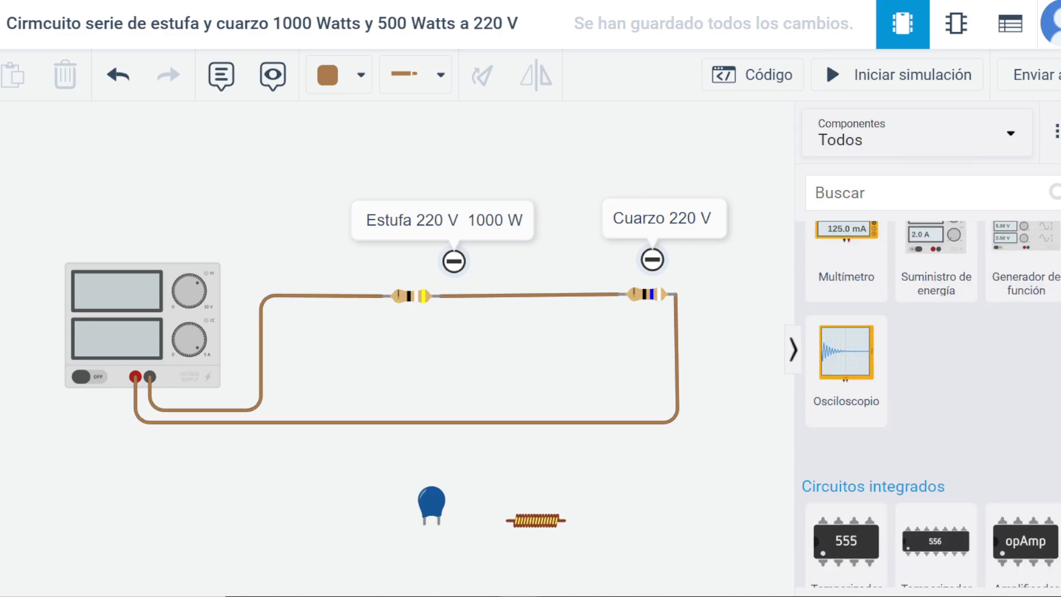
pyautogui.scroll(1, 929, 403)
pyautogui.scroll(3, 846, 431)
pyautogui.moveTo(845, 437); pyautogui.dragTo(395, 192)
pyautogui.moveTo(852, 481); pyautogui.dragTo(657, 198)
pyautogui.click(562, 266)
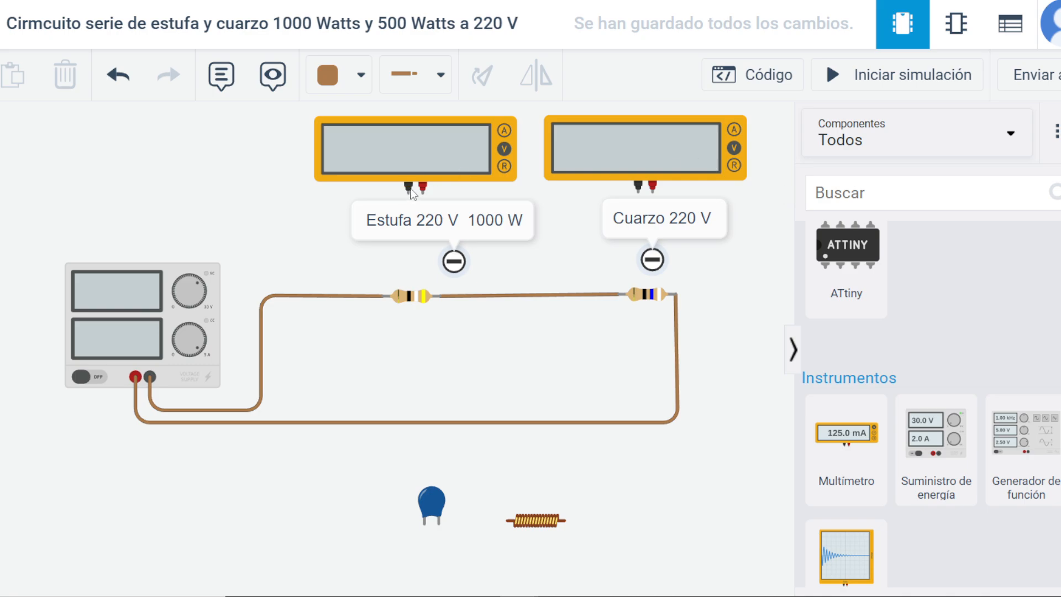
# Wire the first multimeter's black lead to the first resistor's terminal on the power supply side.
pyautogui.click(408, 193)
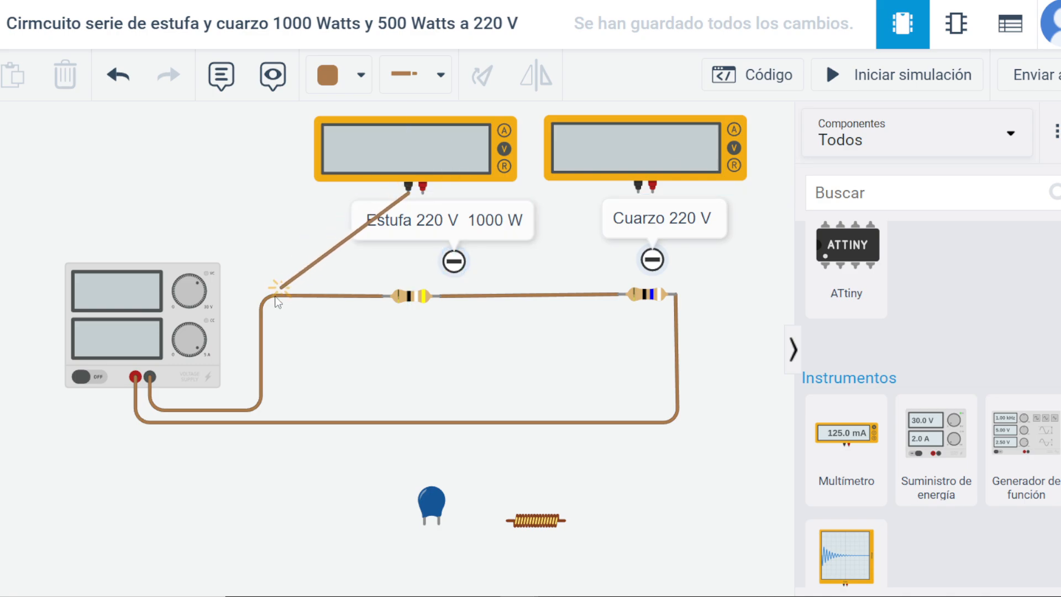
pyautogui.click(151, 377)
pyautogui.moveTo(153, 381); pyautogui.dragTo(383, 296)
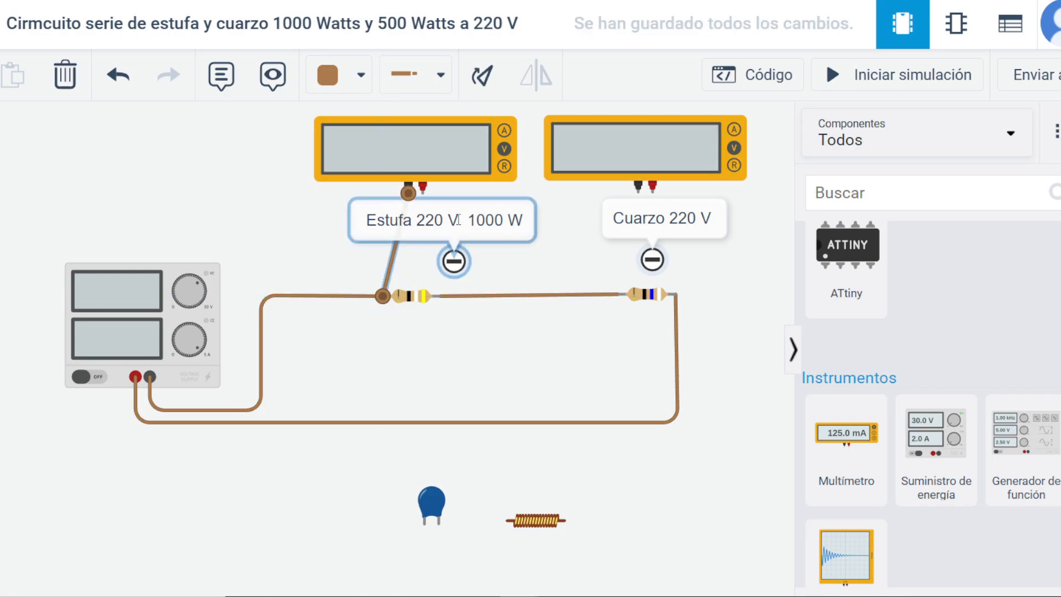
# Simulate with the first multimeter's red lead wired to the second resistor's outer terminal, and delete that wire.
pyautogui.click(423, 187)
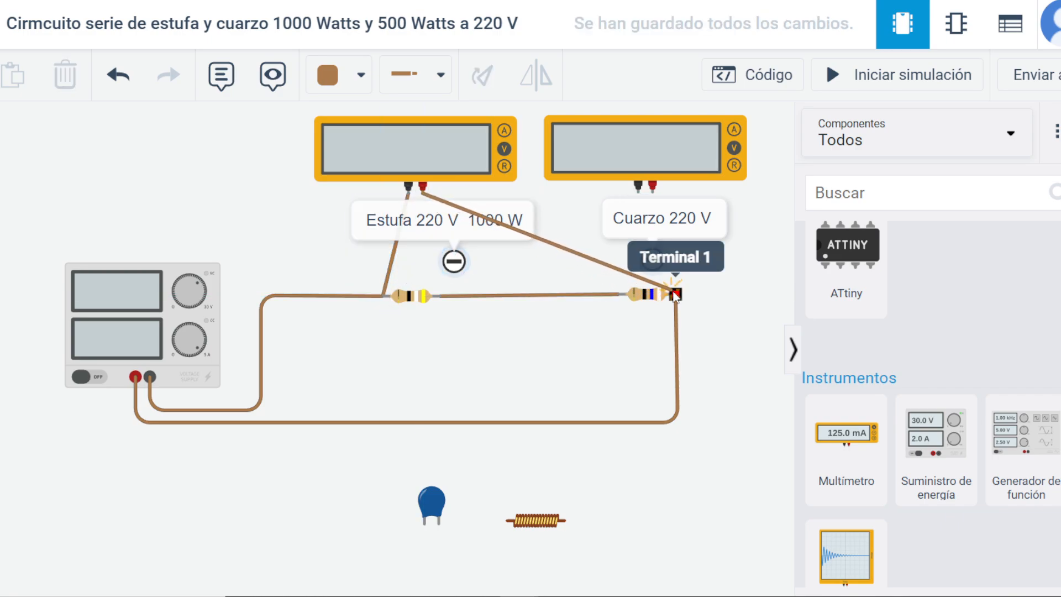
pyautogui.click(675, 294)
pyautogui.click(889, 83)
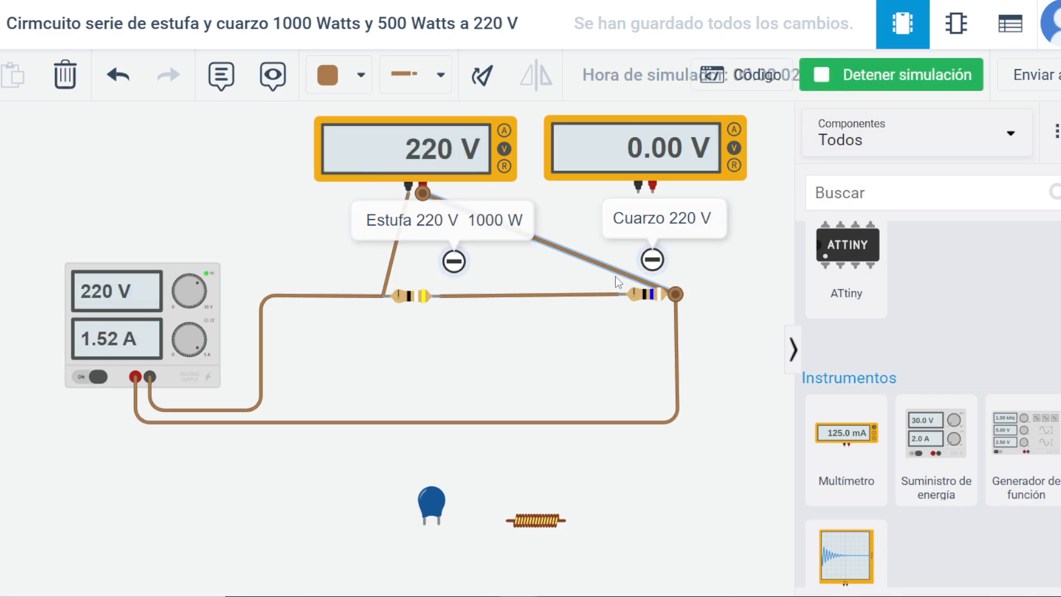
pyautogui.press('Delete')
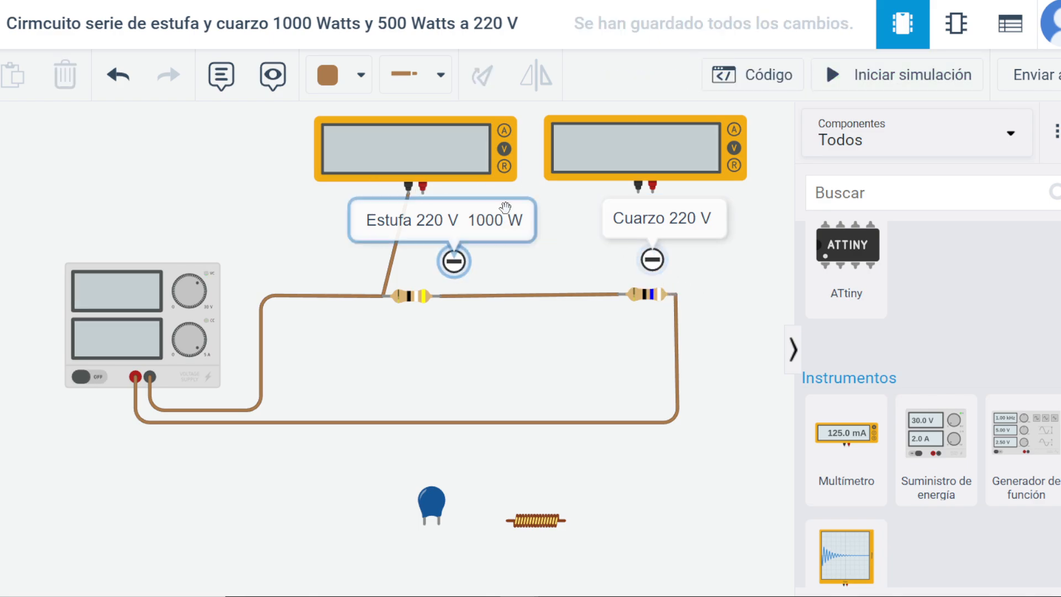
# Complete the first multimeter's connection across the first resistor, wire the second across the second resistor, and start the simulation.
pyautogui.click(423, 194)
pyautogui.click(440, 296)
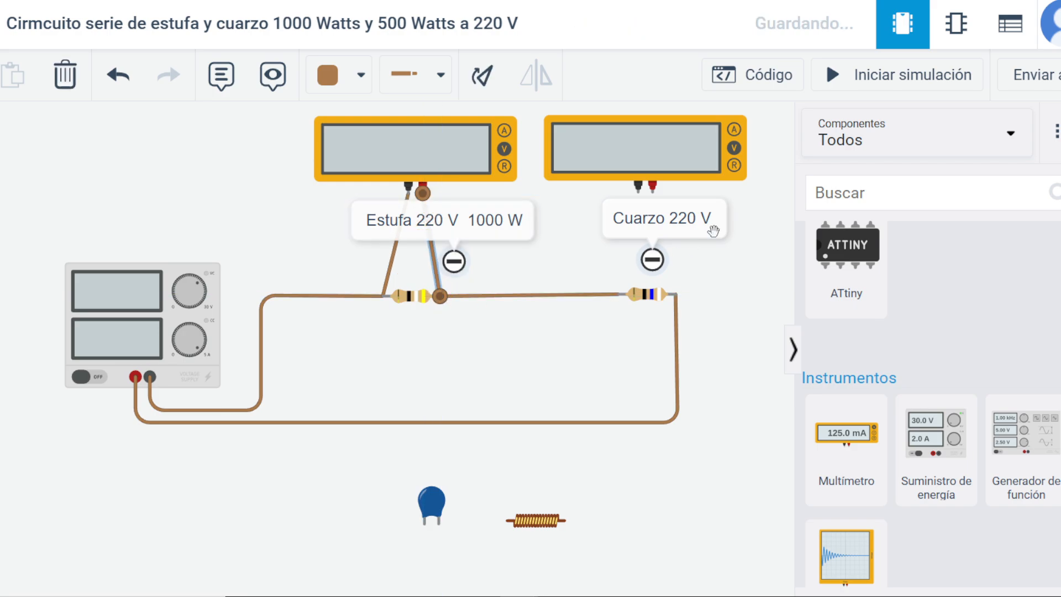
pyautogui.click(637, 193)
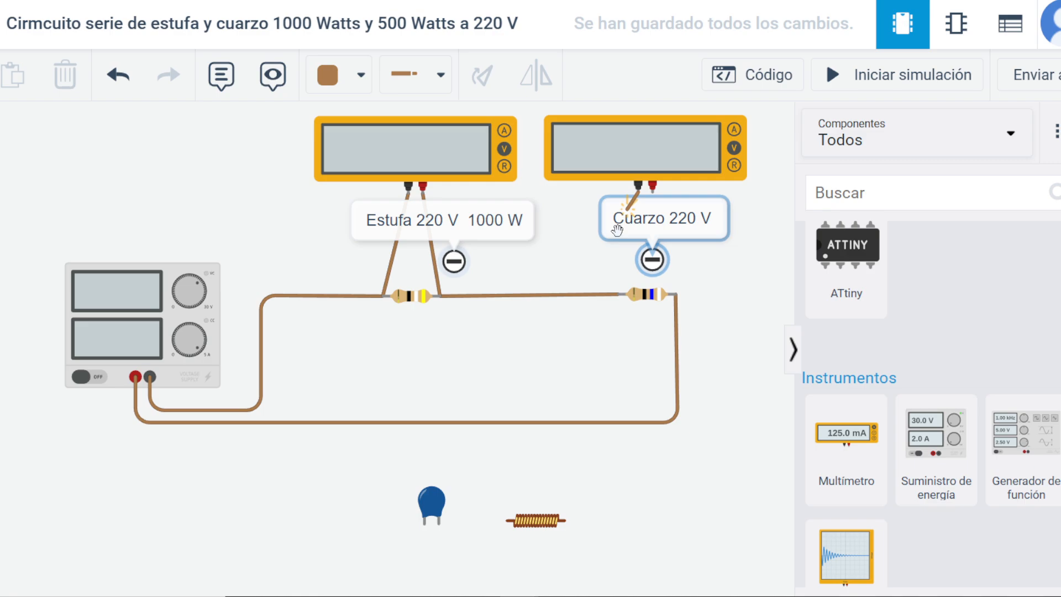
pyautogui.click(619, 295)
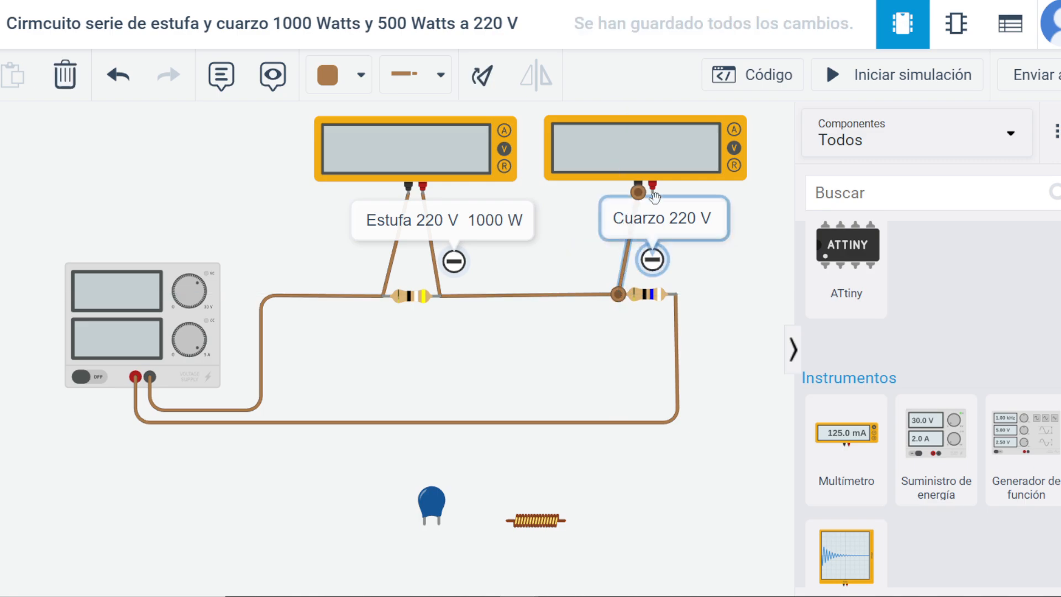
pyautogui.click(652, 193)
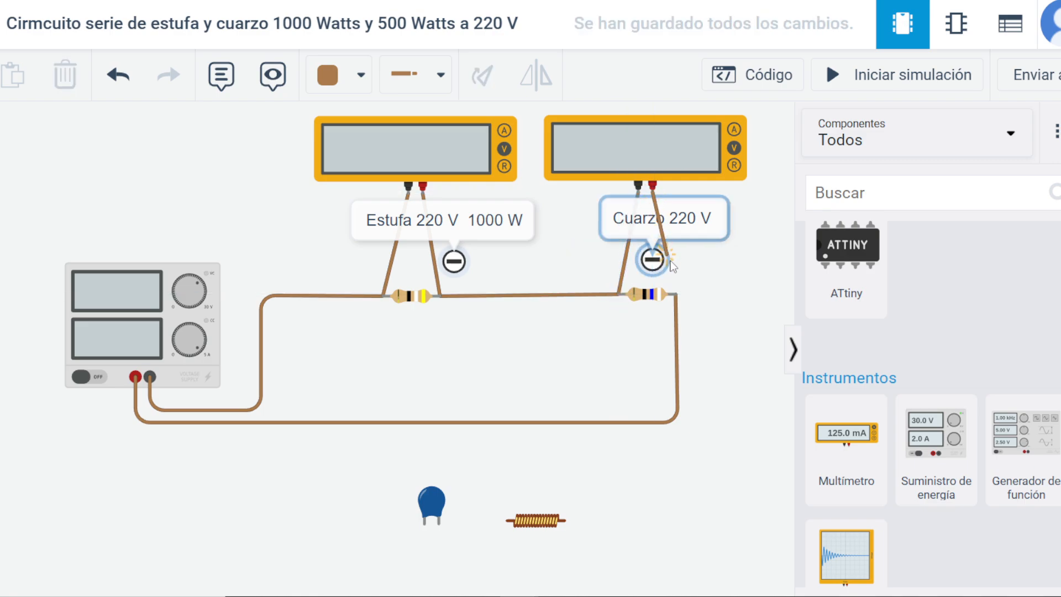
pyautogui.click(675, 295)
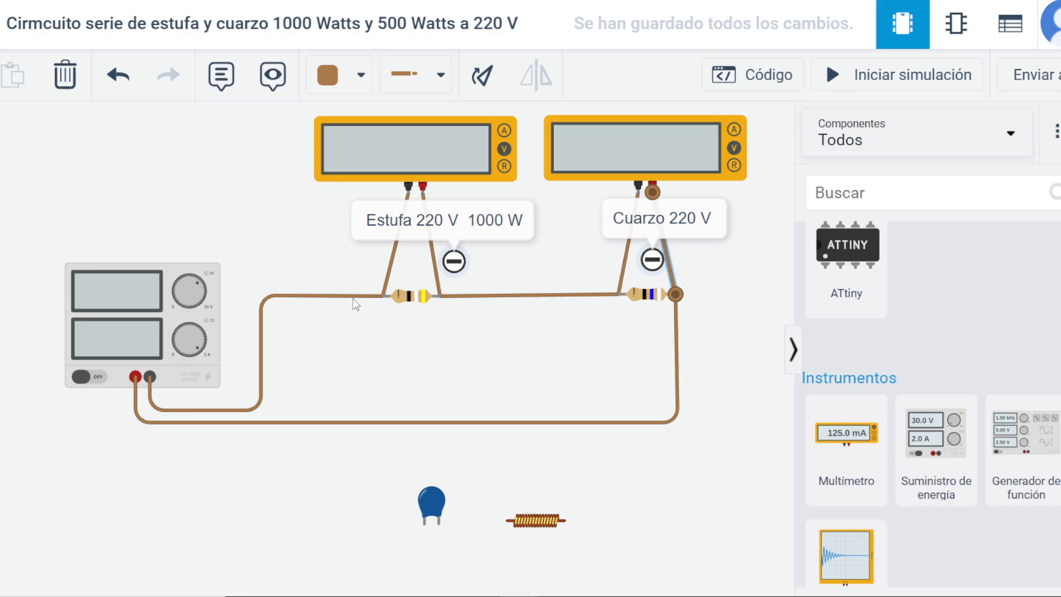
pyautogui.click(895, 74)
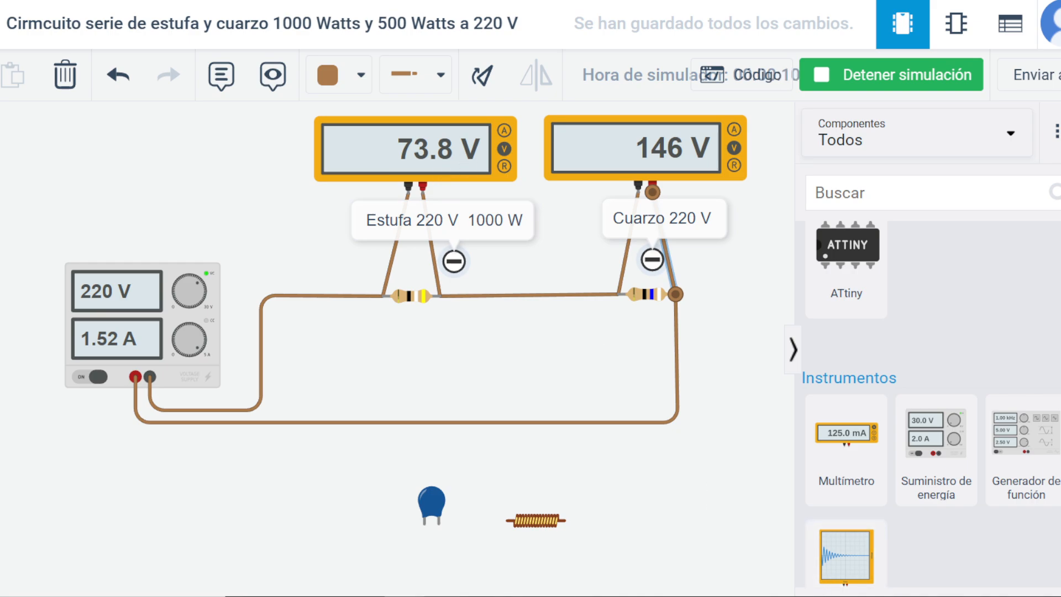
# Switch to the Calculator, add the two voltage drops as 73 + 146, and close it.
pyautogui.moveTo(680, 119); pyautogui.dragTo(929, 116)
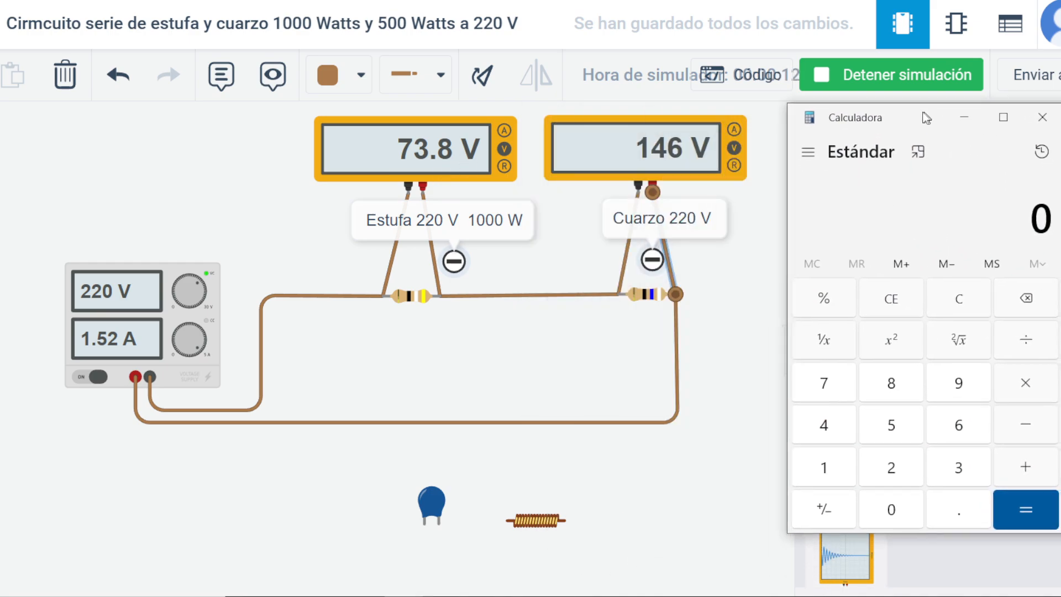
pyautogui.click(812, 390)
pyautogui.click(934, 460)
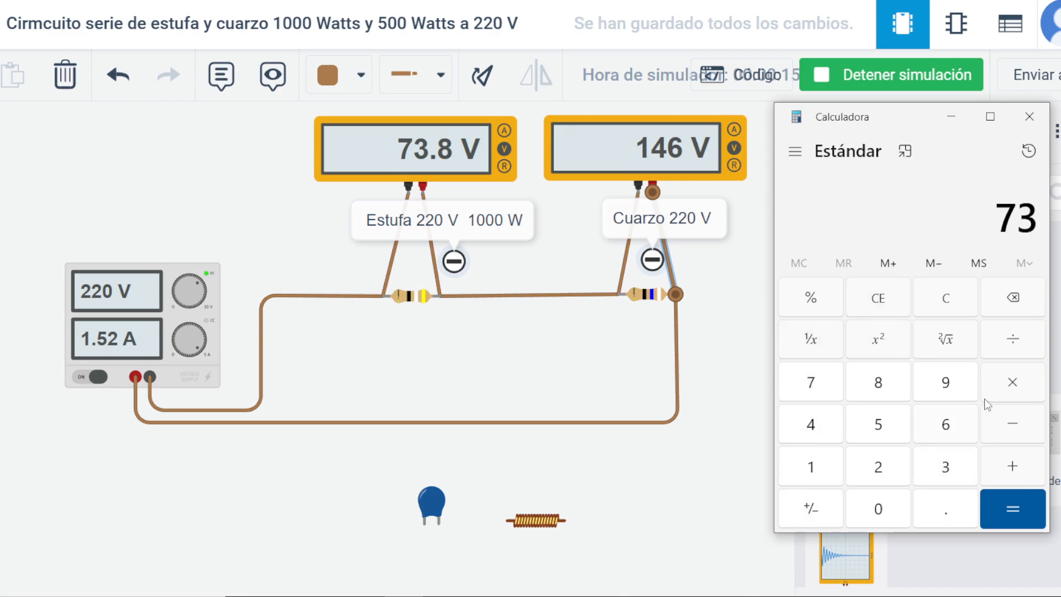
pyautogui.click(1009, 464)
pyautogui.click(824, 471)
pyautogui.click(818, 426)
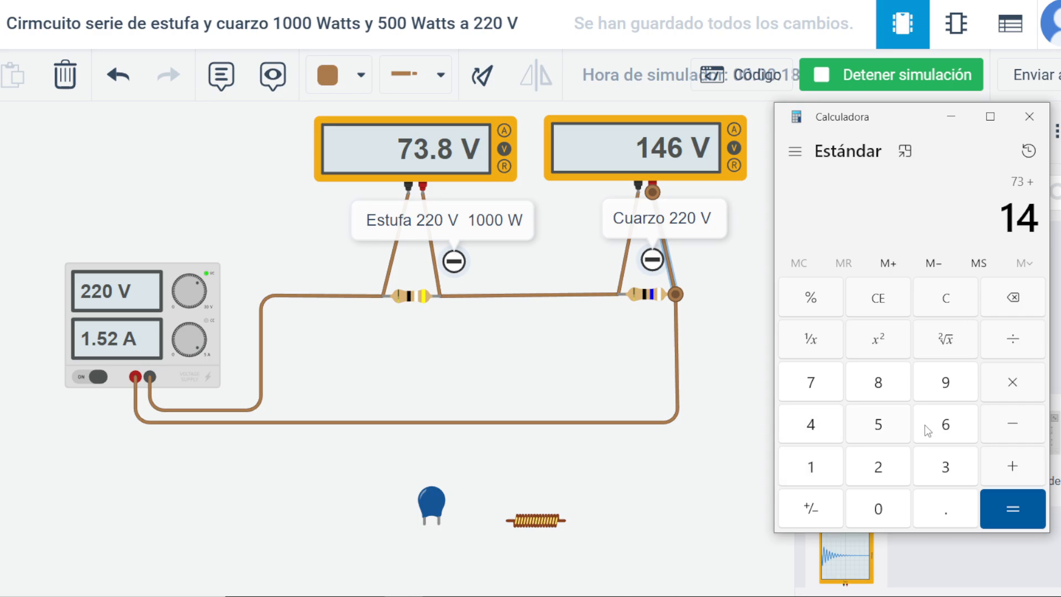
pyautogui.click(929, 430)
pyautogui.click(1017, 513)
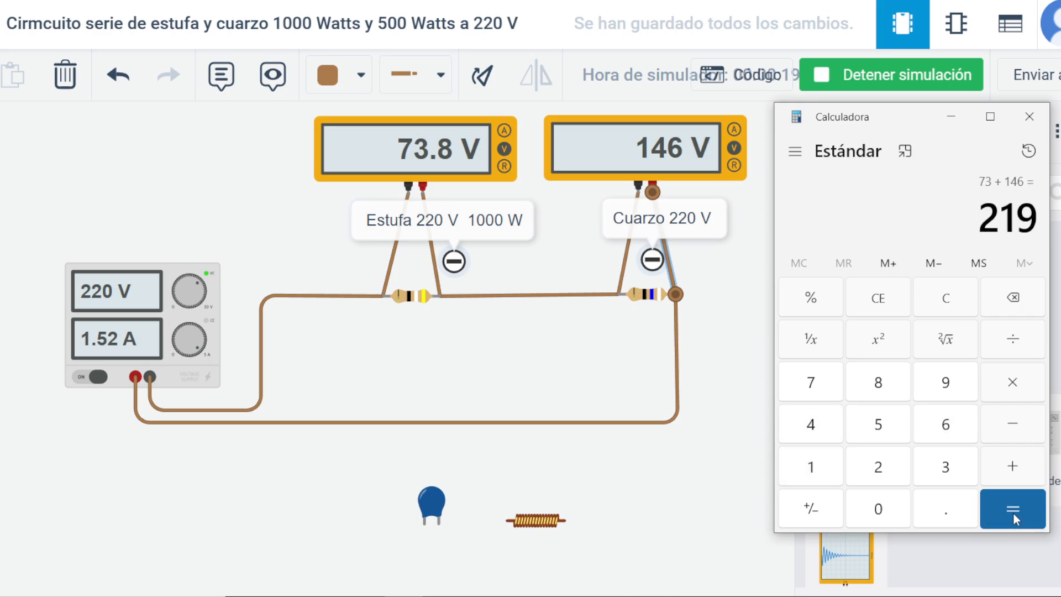
pyautogui.click(1025, 123)
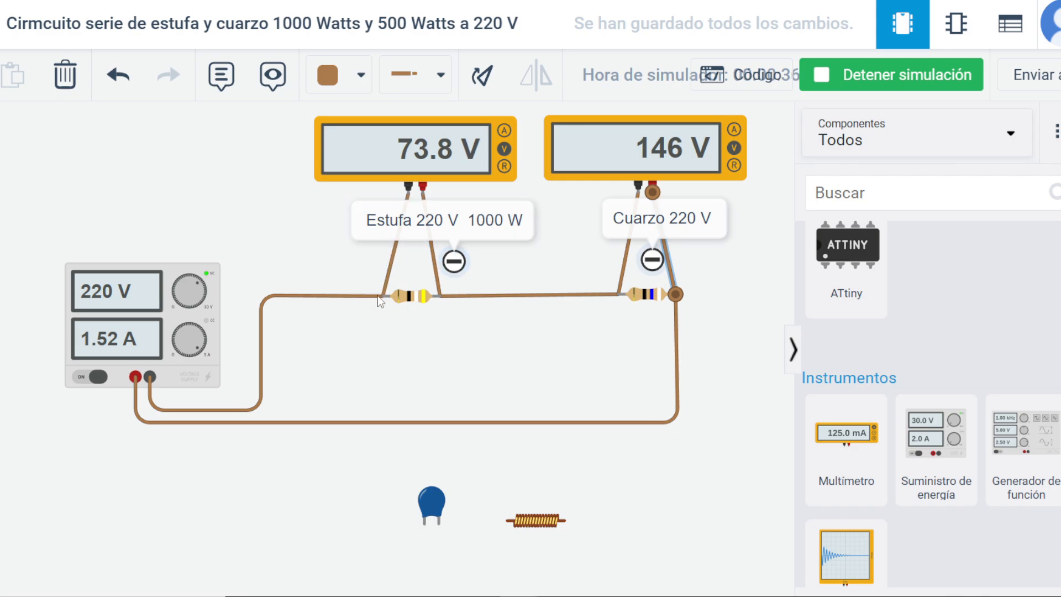
# Simulate the circuit with a wire bridging the first resistor's terminals from below, and delete that wire.
pyautogui.click(912, 81)
pyautogui.click(382, 295)
pyautogui.click(383, 314)
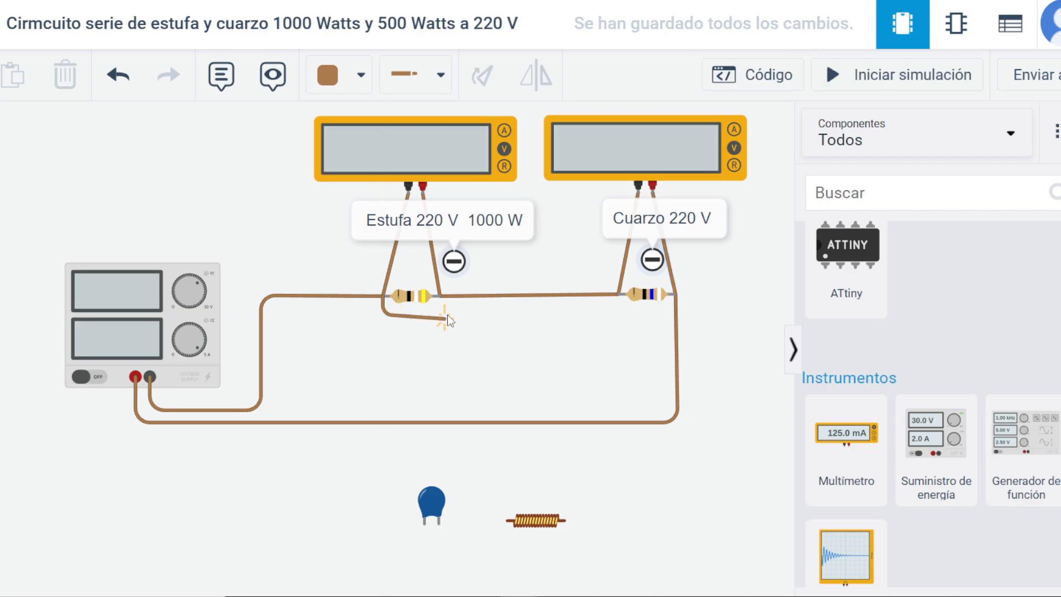
pyautogui.click(440, 314)
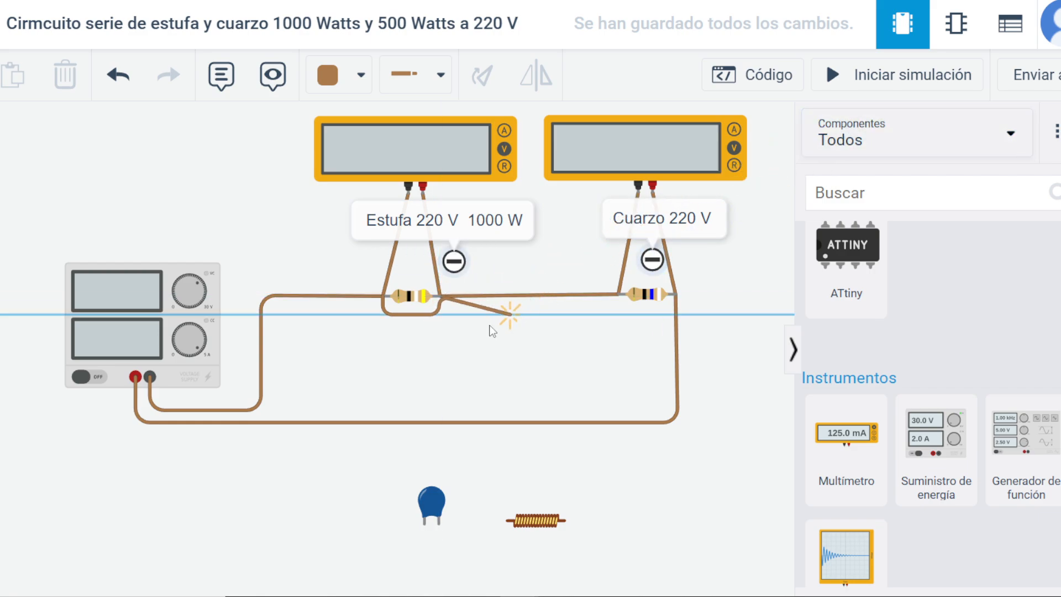
pyautogui.click(440, 297)
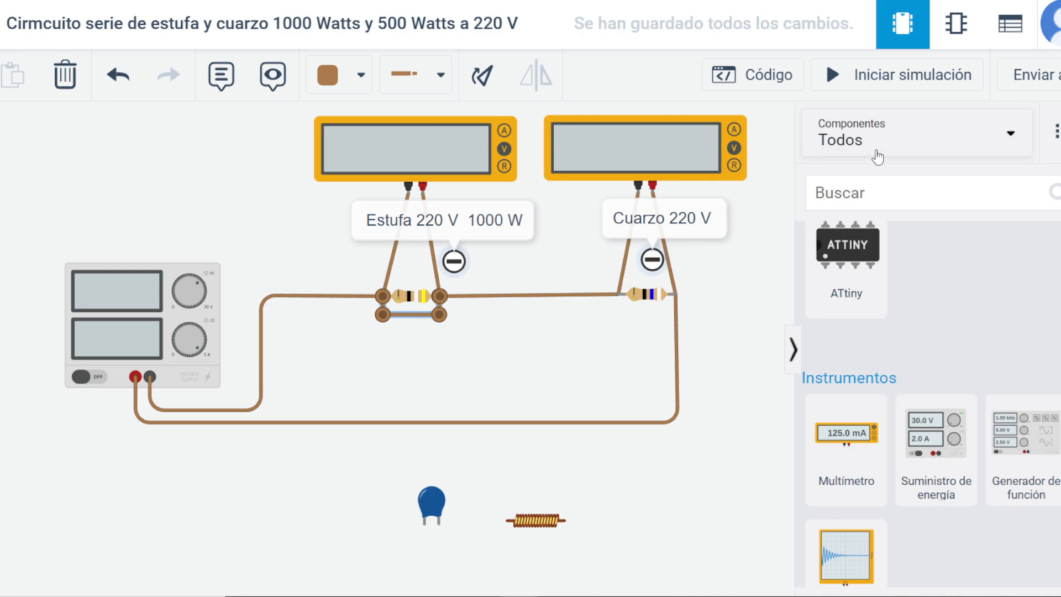
pyautogui.click(895, 89)
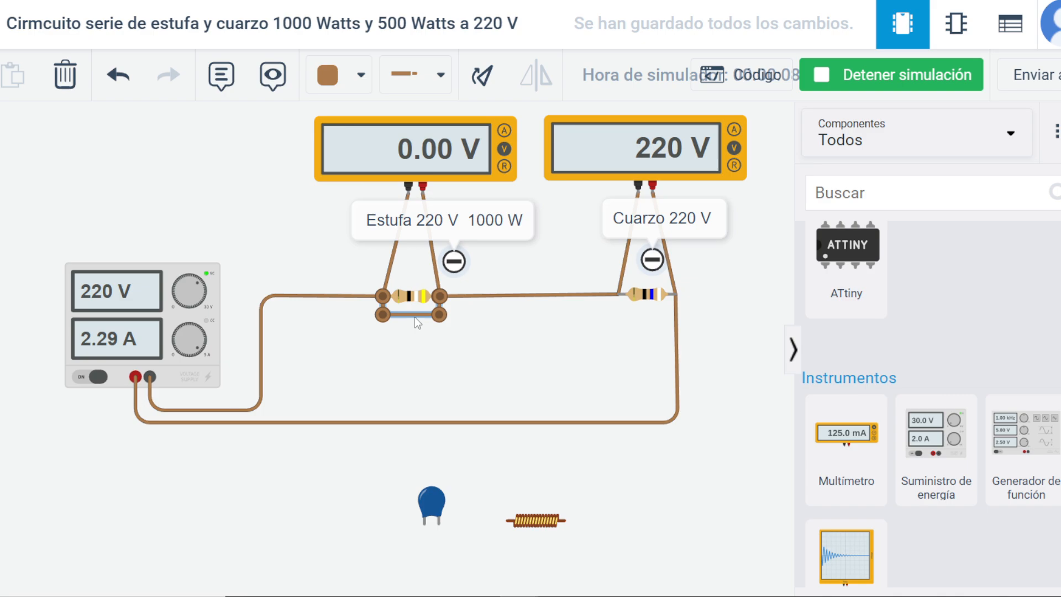
pyautogui.press('Delete')
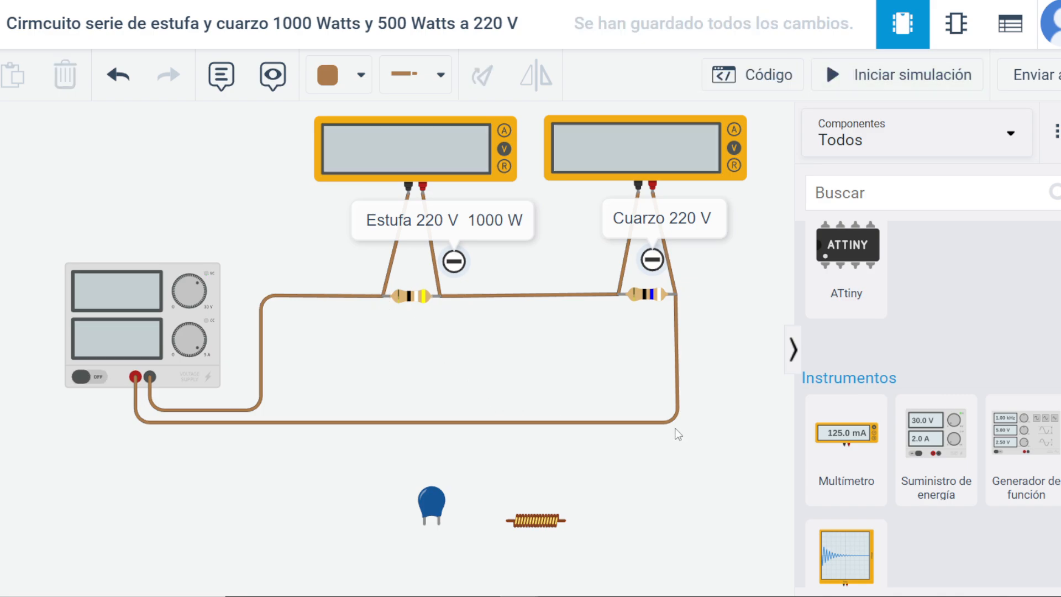
# Simulate the series circuit again to view both multimeter voltages and check the first resistor's resistance setting.
pyautogui.click(935, 93)
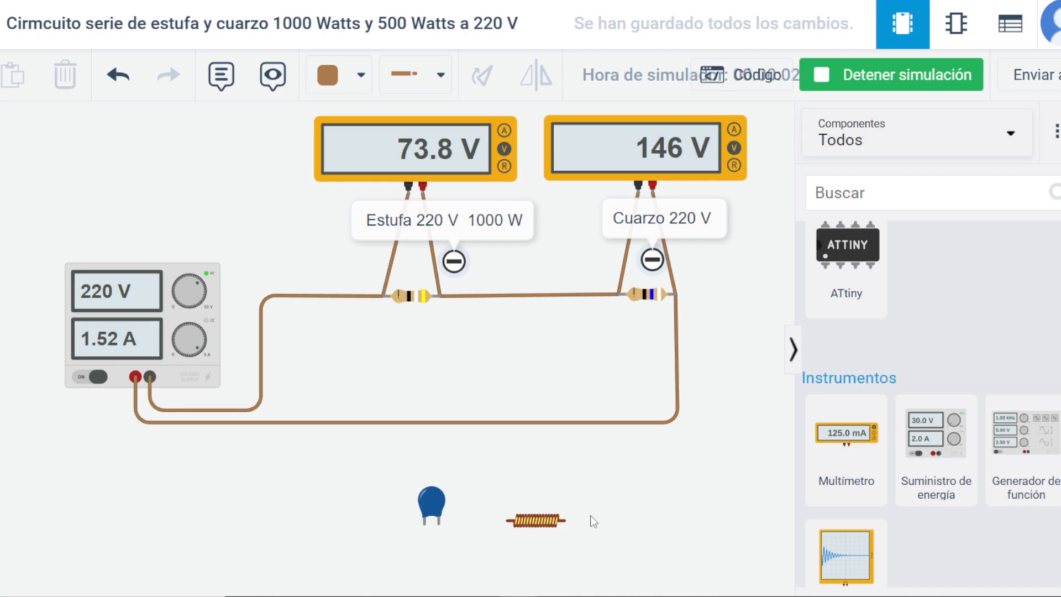
pyautogui.moveTo(267, 457); pyautogui.dragTo(252, 493)
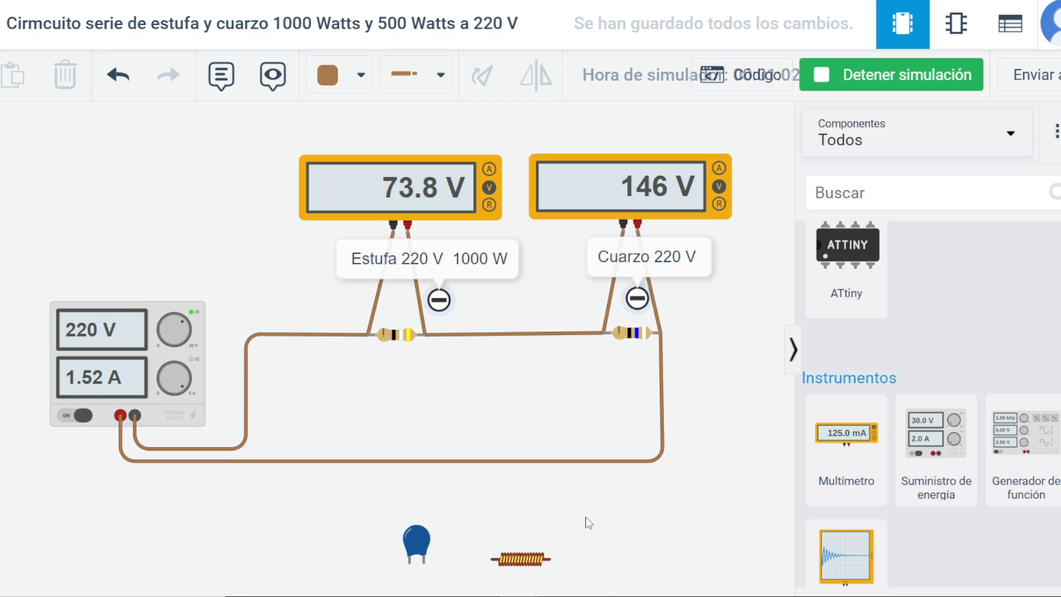
pyautogui.click(385, 340)
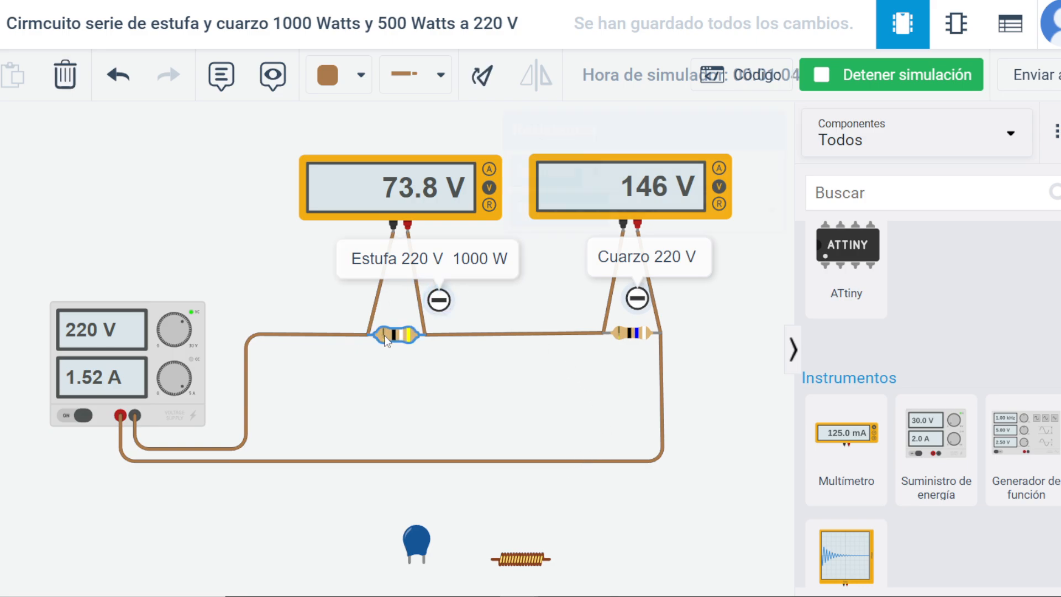
pyautogui.click(750, 319)
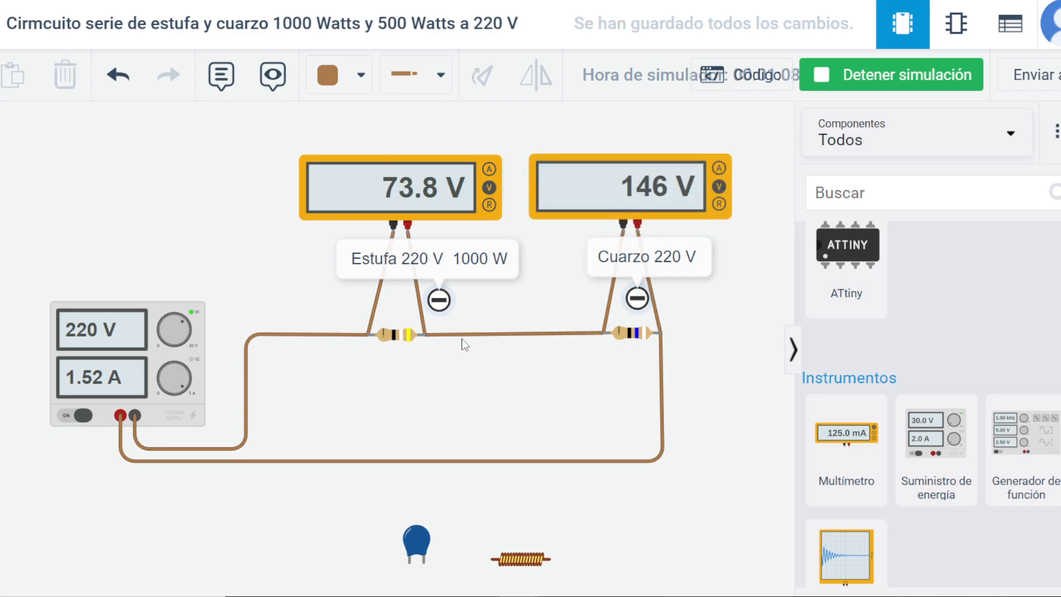